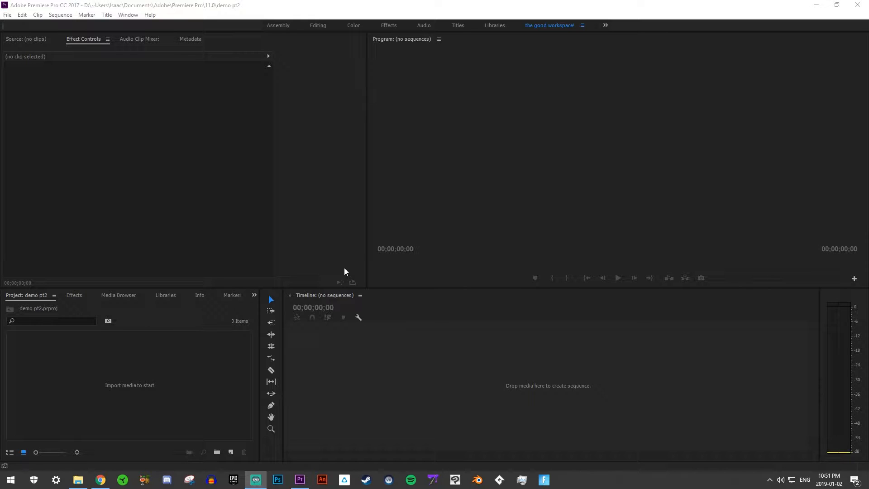
Step: Bring the clip Fortnite 2018-11-10 4_10_42 PM from the Captures folder into the project as a new sequence
click(77, 480)
mouse_move(719, 167)
mouse_down()
mouse_move(723, 430)
mouse_move(717, 195)
mouse_move(706, 169)
mouse_move(717, 157)
mouse_up()
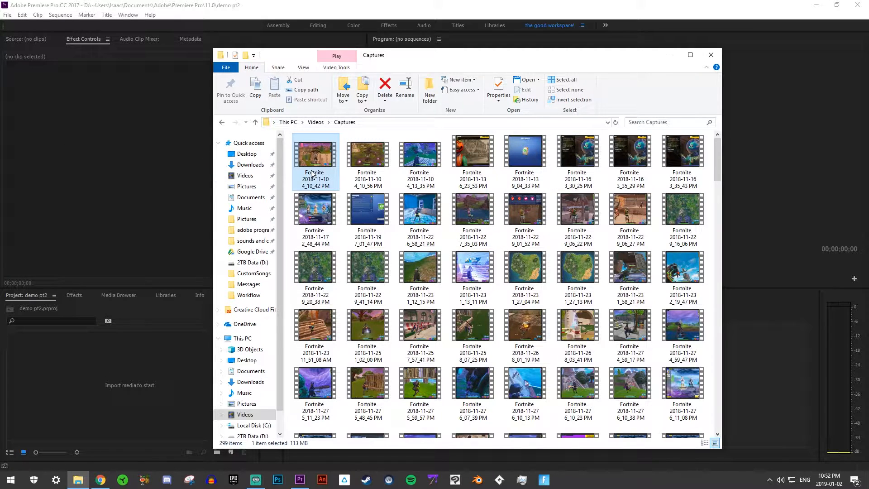
drag(312, 174, 754, 384)
click(670, 55)
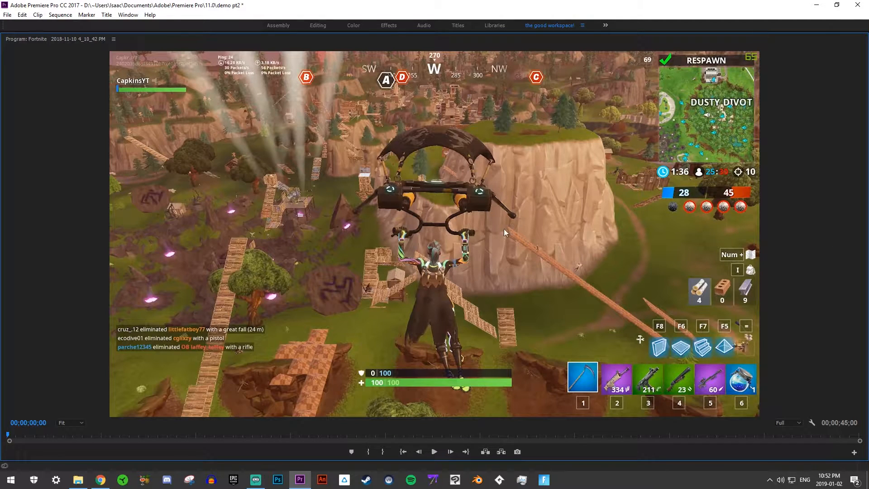
double_click(760, 40)
click(70, 44)
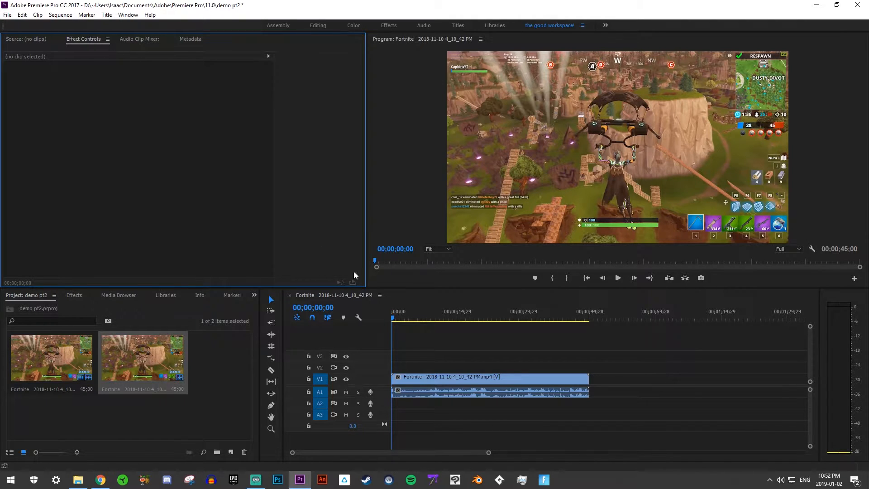
Step: Delete the Fortnite clip from the timeline and place it again from the project on V1 and A1 at the start
click(462, 378)
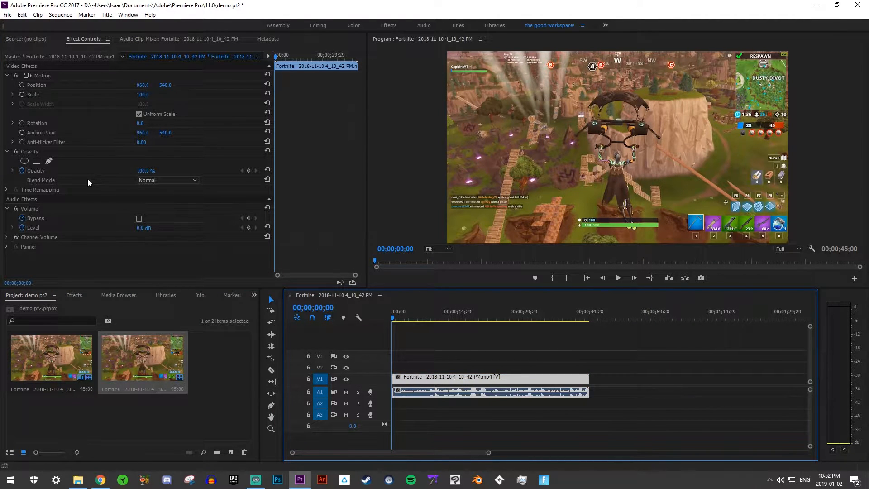
click(84, 418)
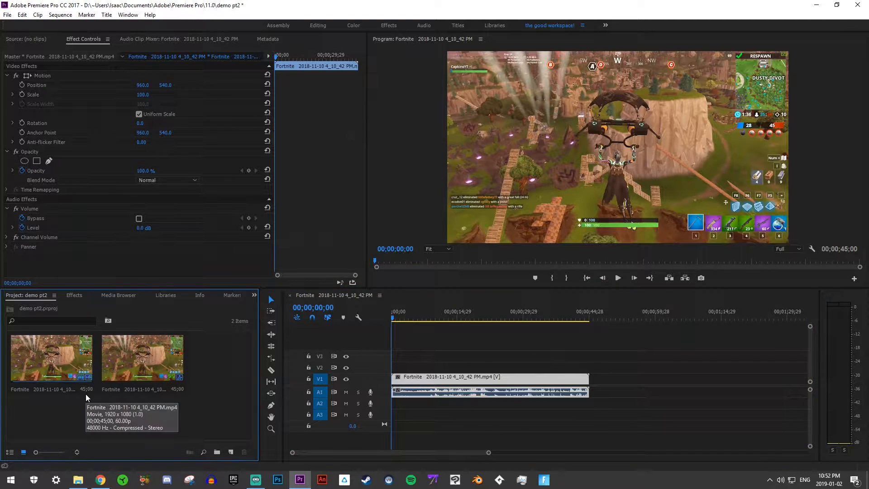
drag(146, 407, 174, 428)
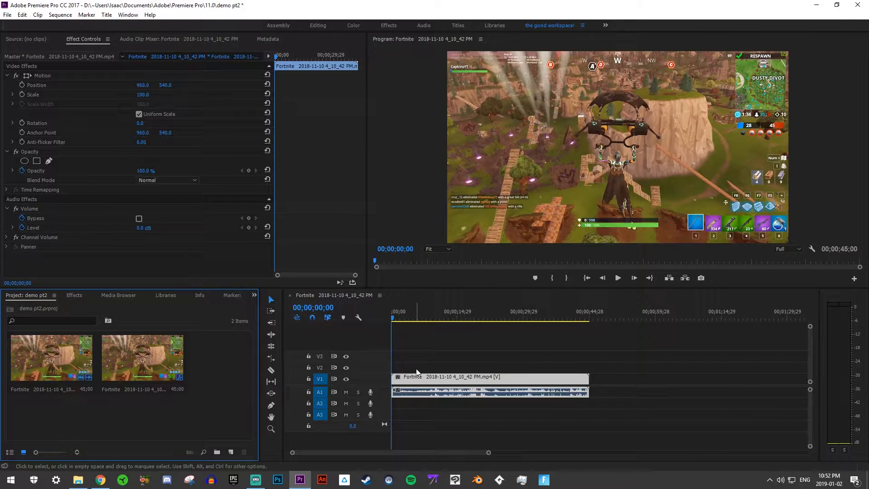
click(428, 382)
key(Delete)
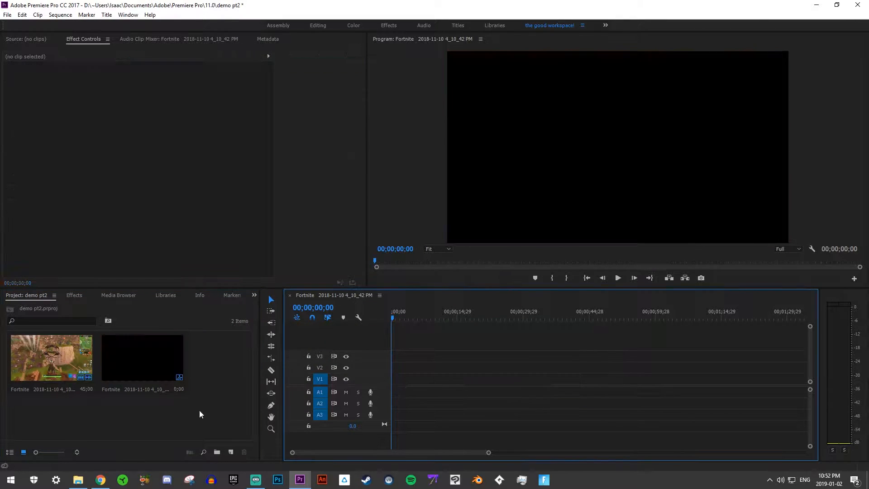
drag(68, 389, 392, 389)
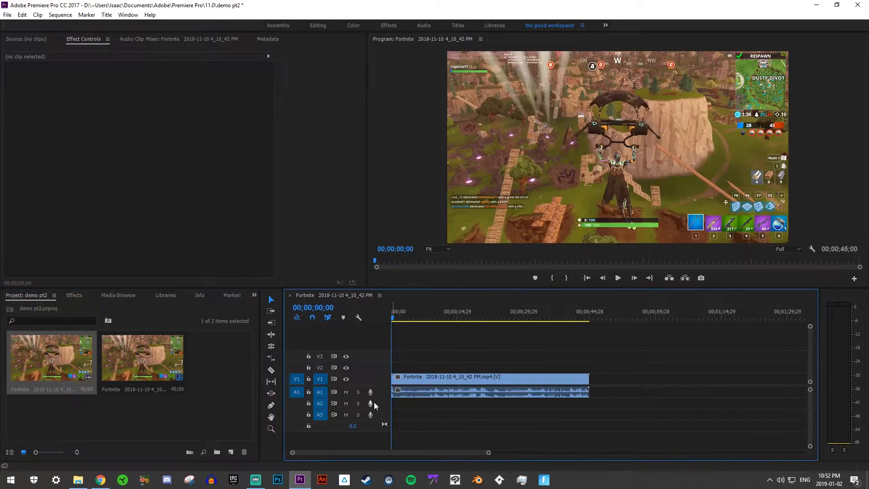
Step: Replace the timeline clip with a fresh copy on new tracks V4 and A4, starting at 00;00;00;00
click(479, 380)
key(Delete)
drag(52, 358, 403, 348)
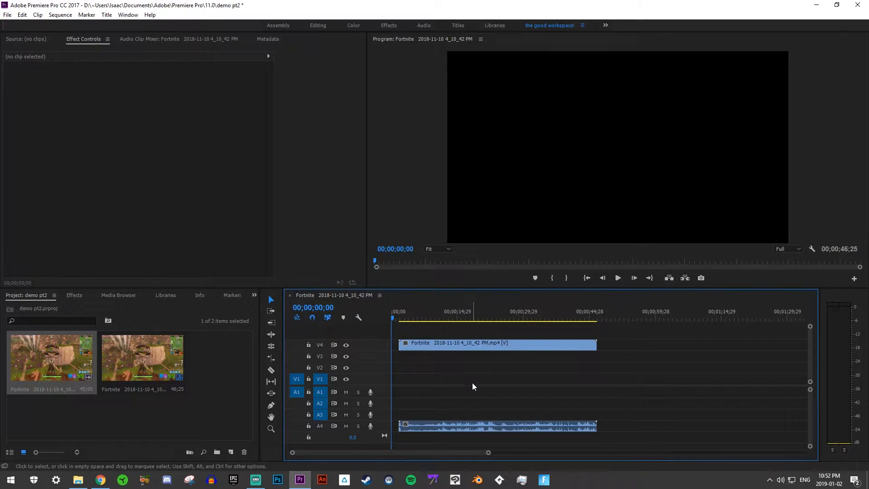
drag(655, 381, 571, 324)
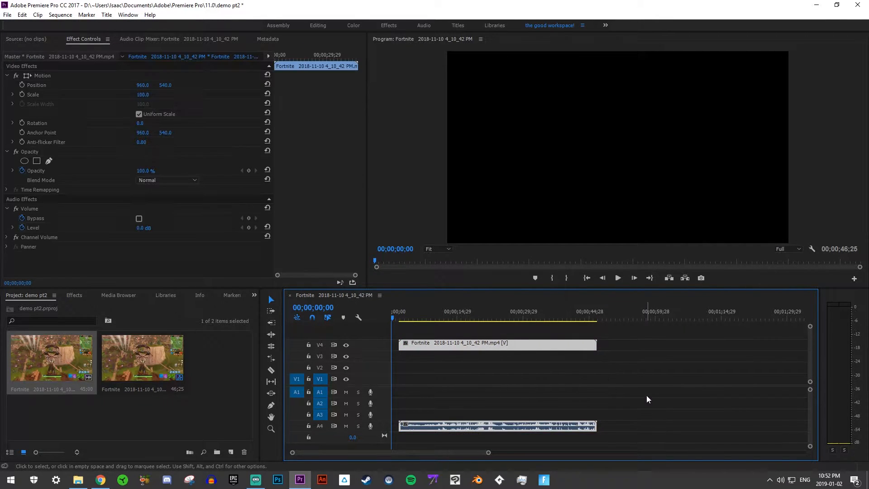
click(646, 396)
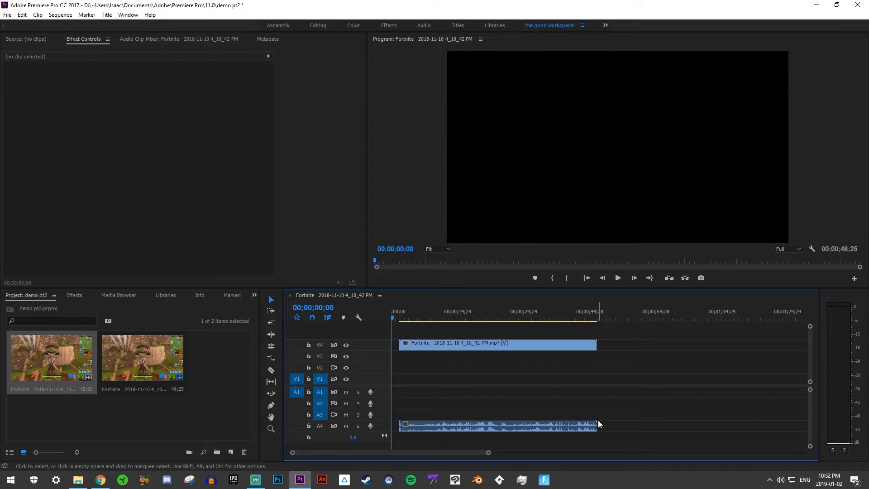
drag(420, 344, 413, 343)
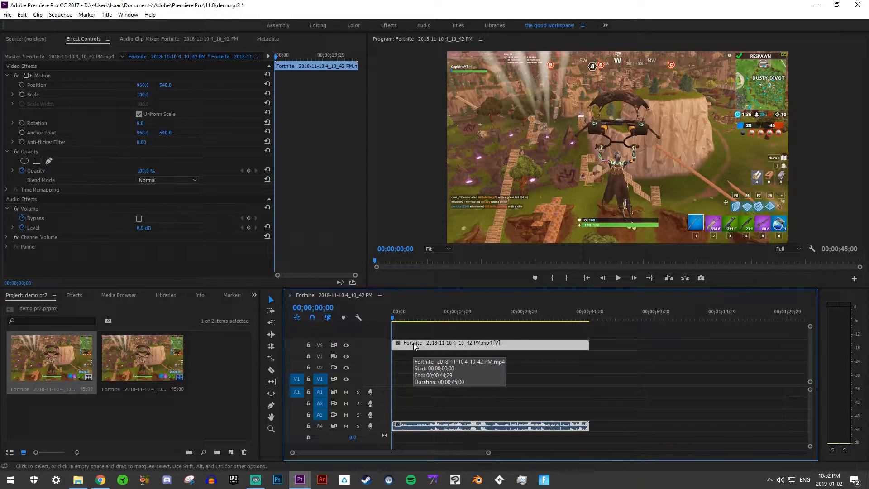
Step: Shift the V4 clip about 27 seconds later and play the empty start of the sequence, briefly with the program monitor maximized
drag(471, 343, 588, 345)
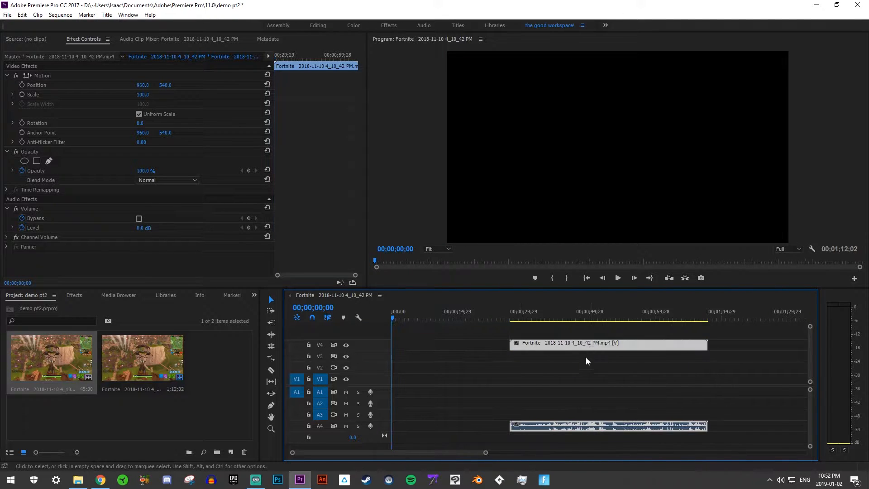
click(408, 312)
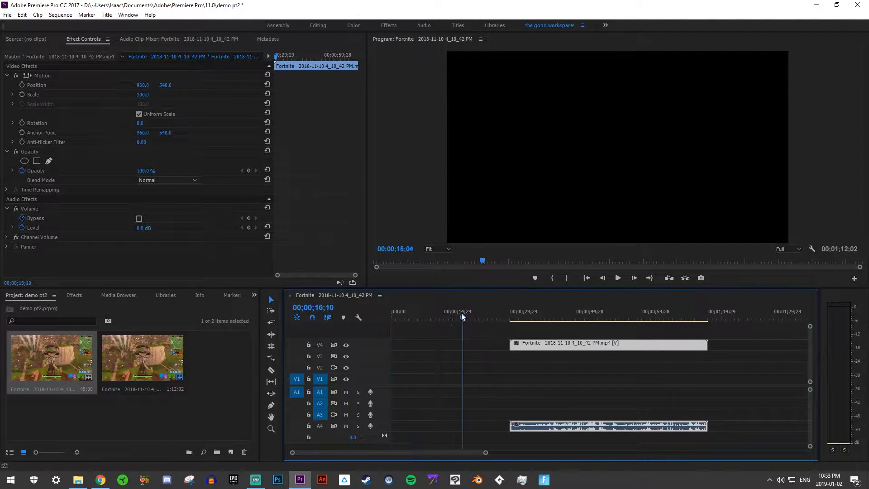
click(617, 278)
click(617, 278)
drag(410, 323, 359, 314)
key(grave)
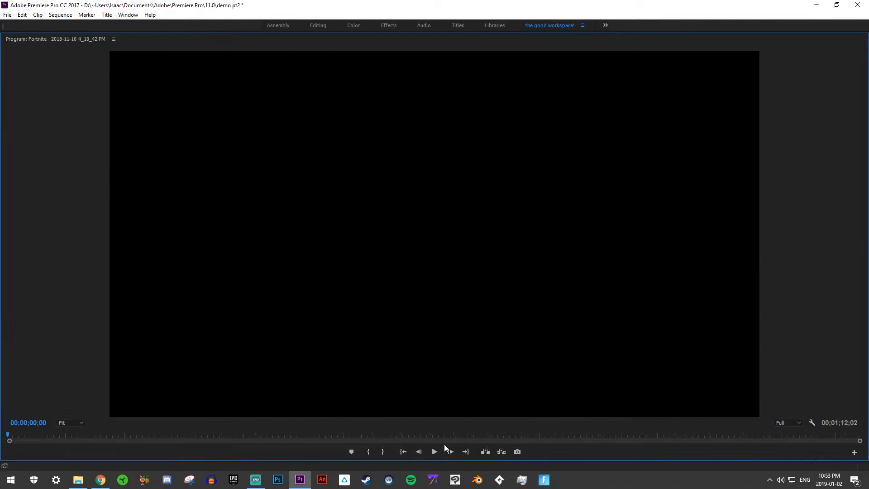
key(grave)
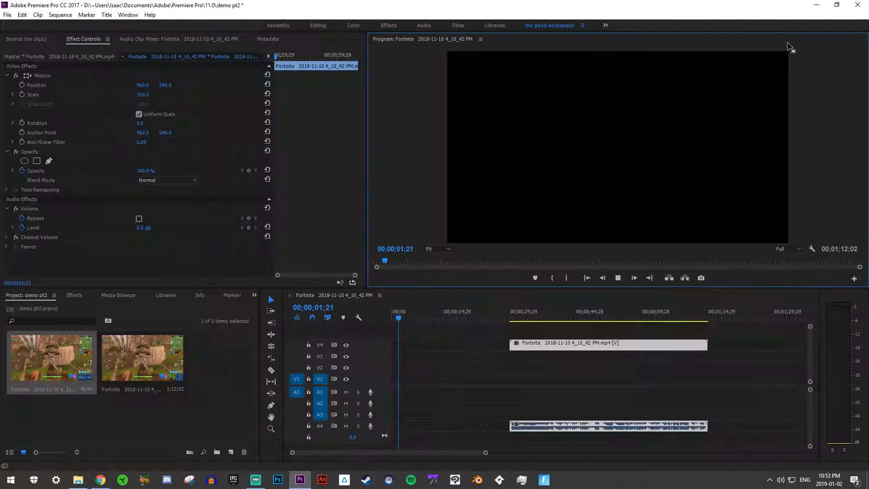
click(616, 278)
Step: Scrub the playhead through the empty gap and the shifted clip to compare the picture in the program monitor
click(427, 319)
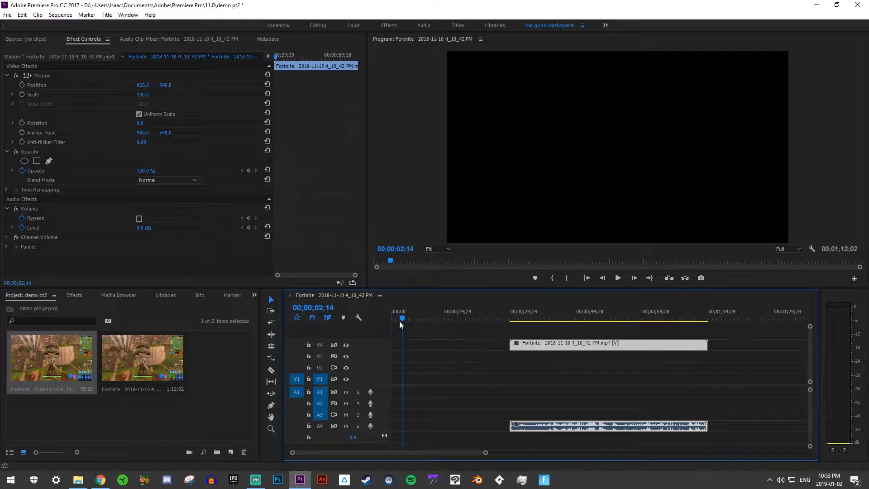
drag(401, 319, 439, 320)
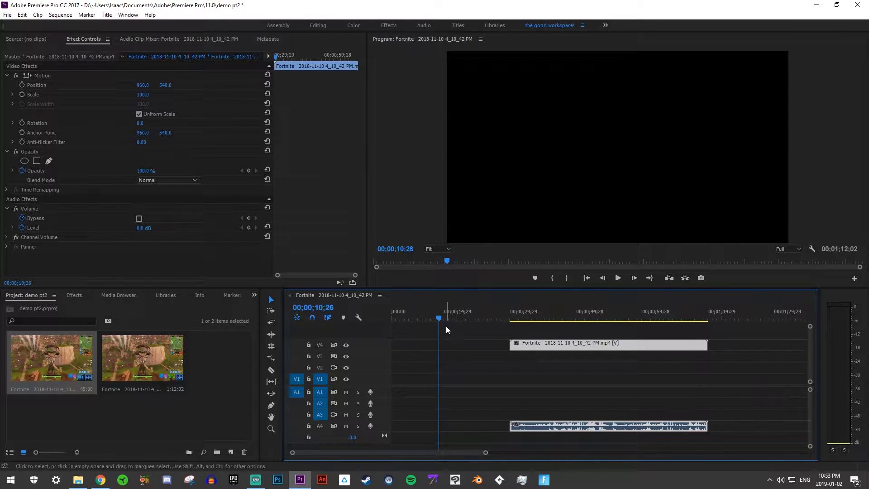
drag(439, 318, 673, 322)
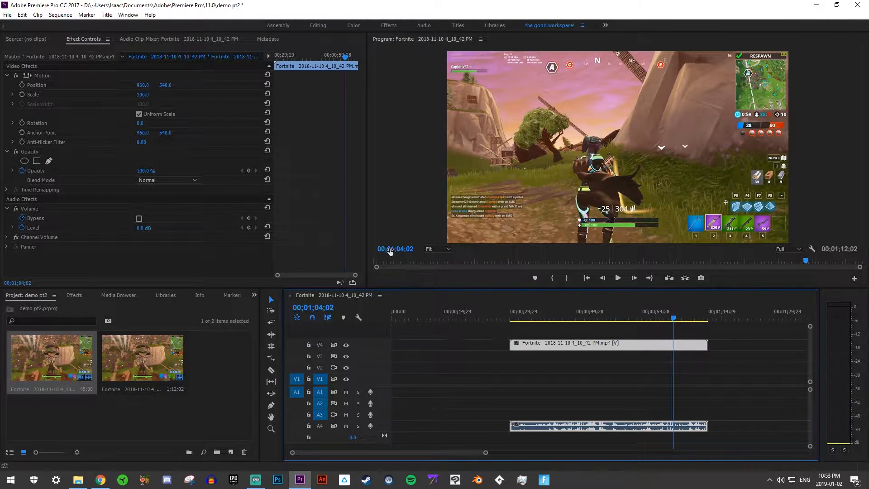
drag(483, 312, 429, 312)
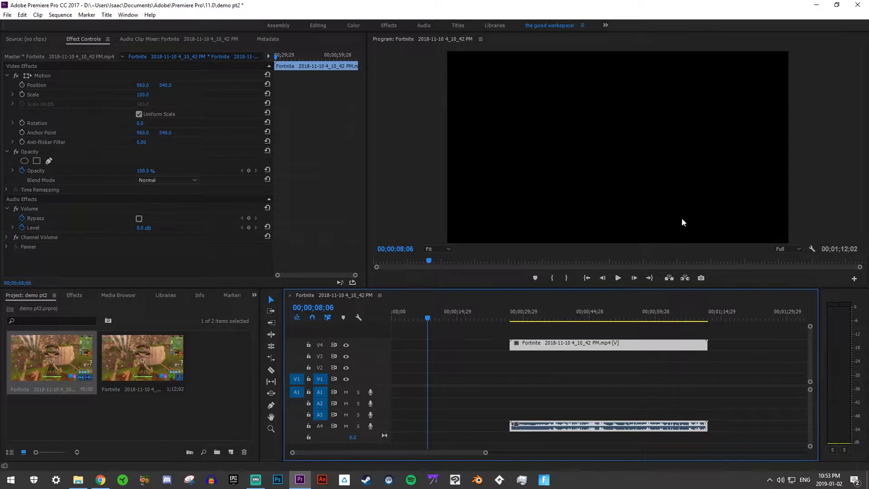
drag(428, 317, 433, 328)
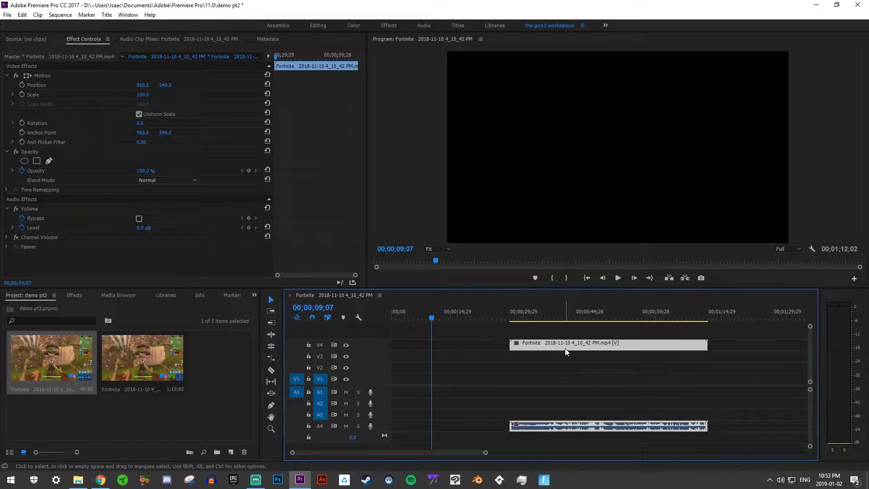
Step: Move the clip back to the start of the sequence and return the playhead to 00;00;00;00
drag(545, 349, 423, 348)
click(393, 312)
drag(397, 316, 359, 319)
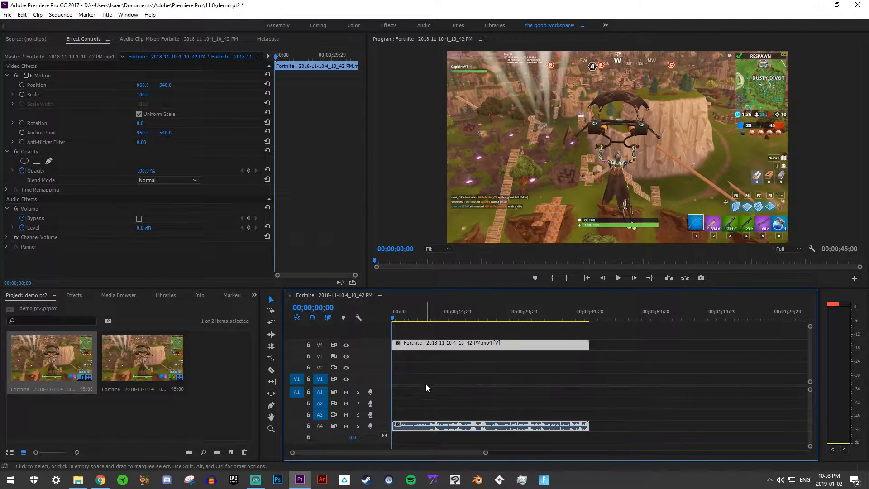
Step: Play the clip's opening, return to 00;00;00;00, and view the frame in the maximized program monitor
click(401, 375)
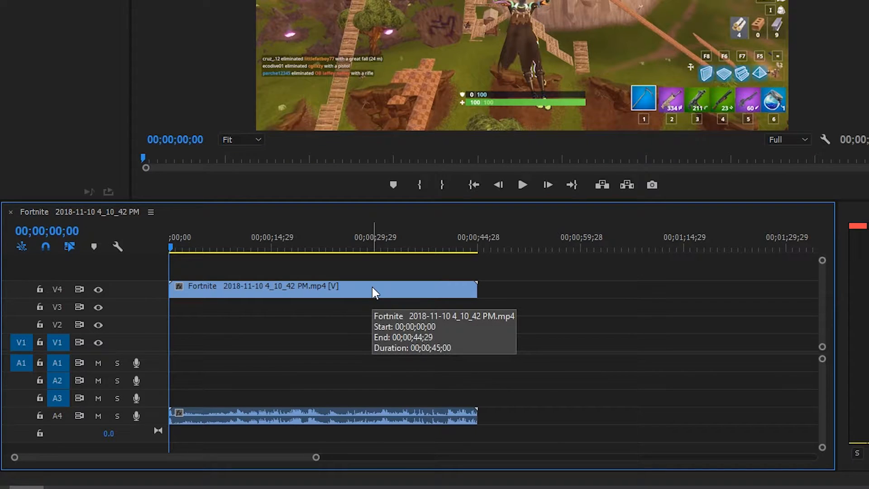
click(517, 184)
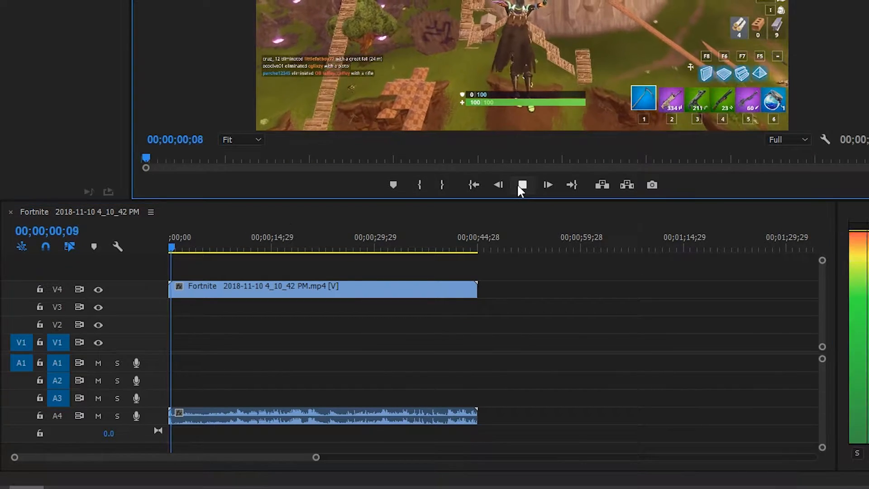
drag(177, 238, 154, 242)
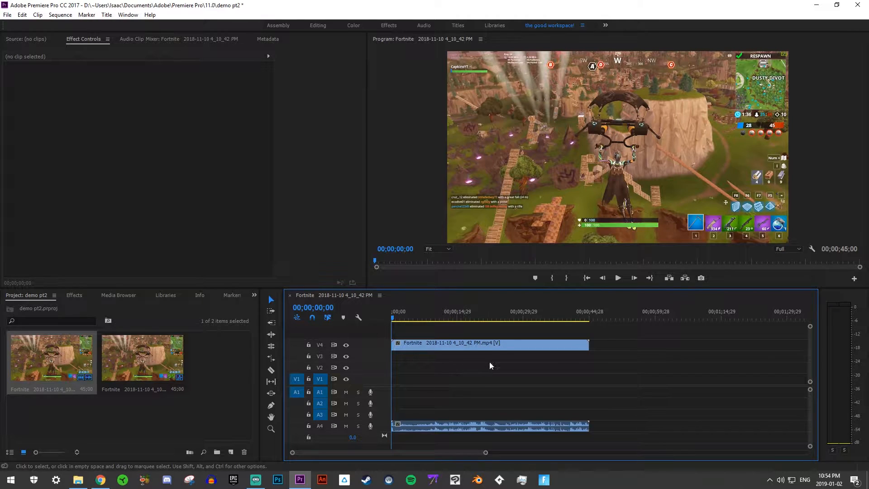
key(grave)
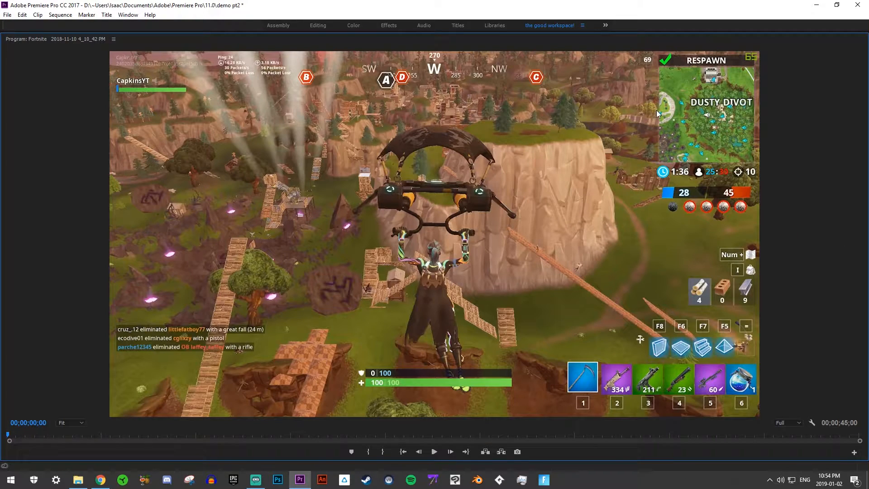
key(grave)
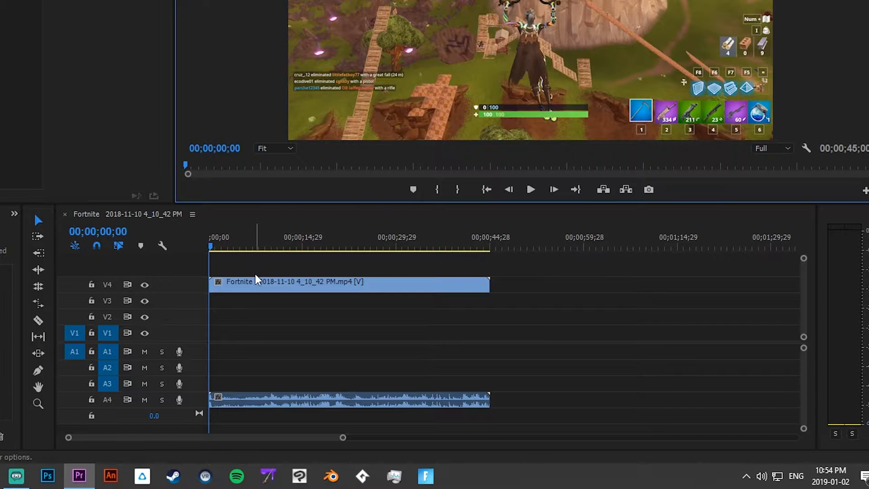
Step: Move the clip's video from V4 to V1 and its audio from A4 to A1, keeping both at the start
click(250, 349)
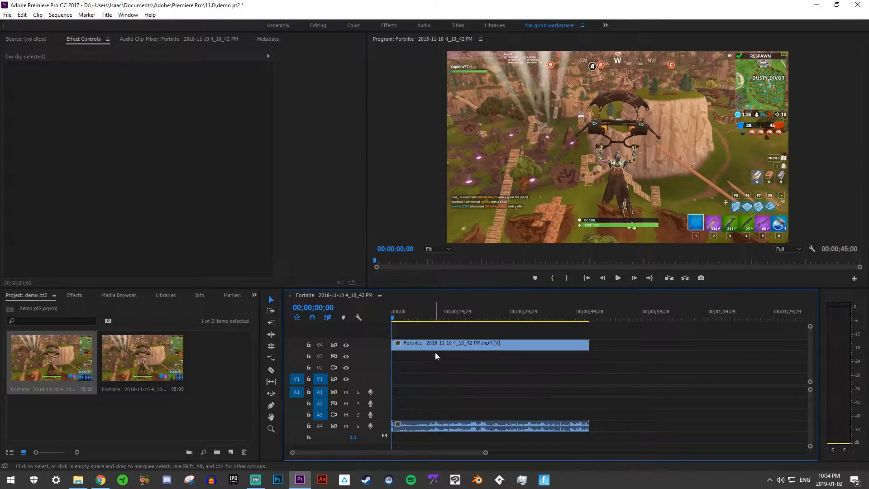
drag(273, 284, 272, 307)
drag(437, 365, 439, 378)
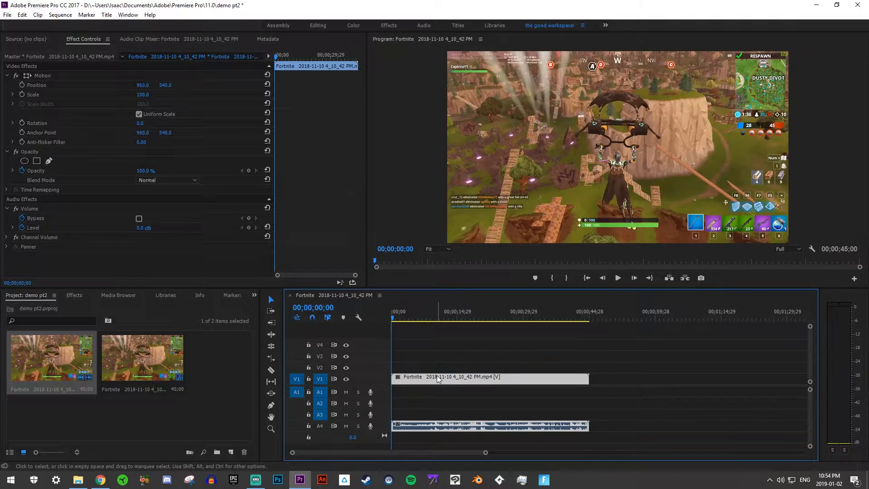
click(516, 359)
drag(519, 426, 524, 394)
click(571, 332)
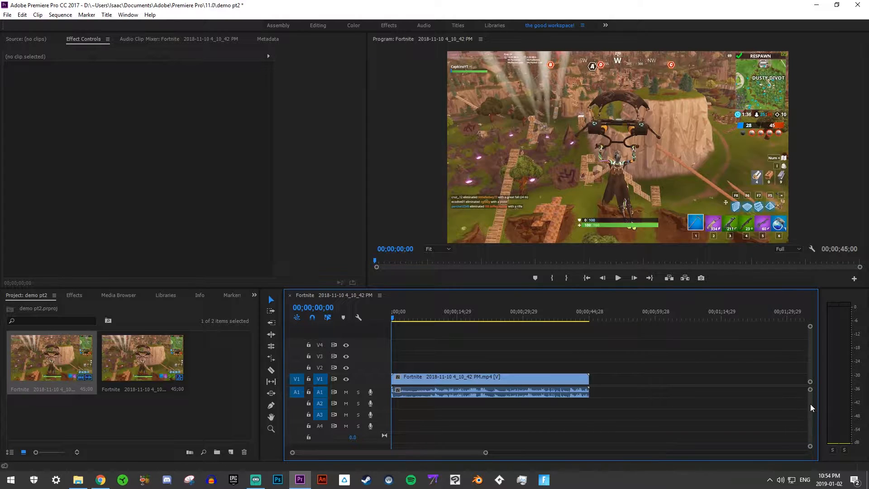
Step: Increase the height of the video tracks in the timeline
scroll(534, 340, up, 2)
drag(810, 329, 820, 290)
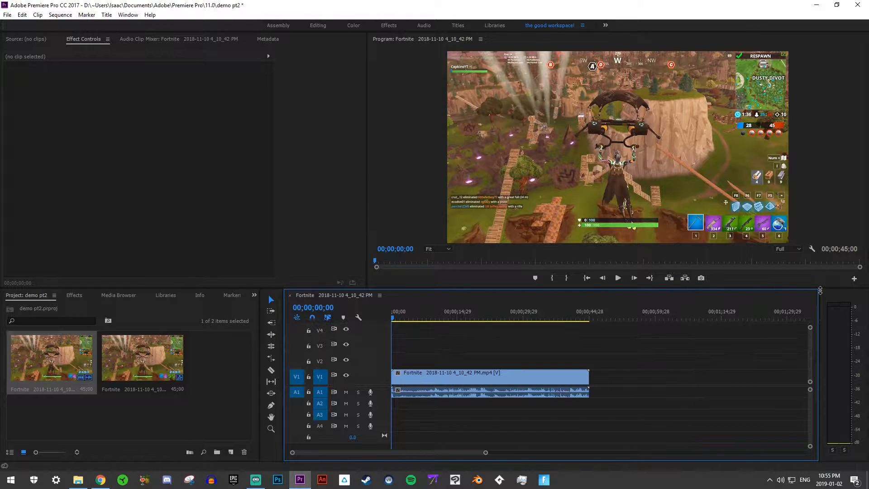
Step: Set the clip's volume level to -287.5 dB at the start, play briefly, and reset the level at 00;00;00;14
click(498, 378)
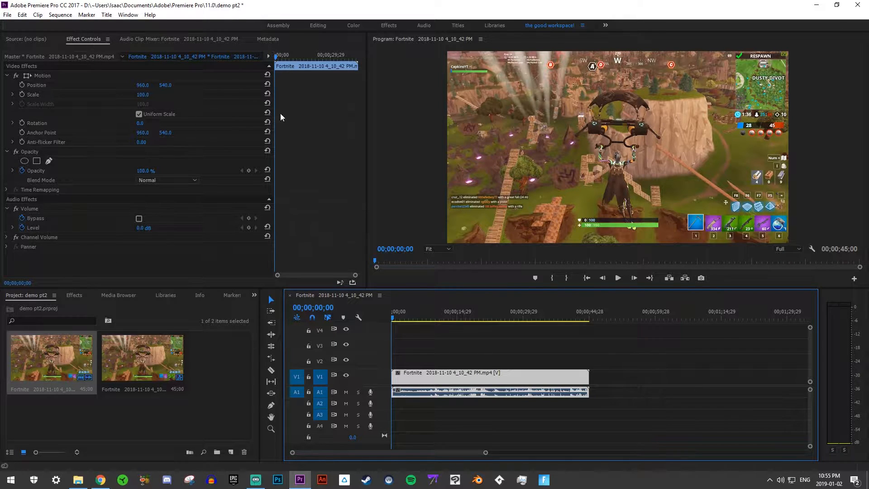
drag(144, 230, 108, 230)
click(618, 278)
click(618, 278)
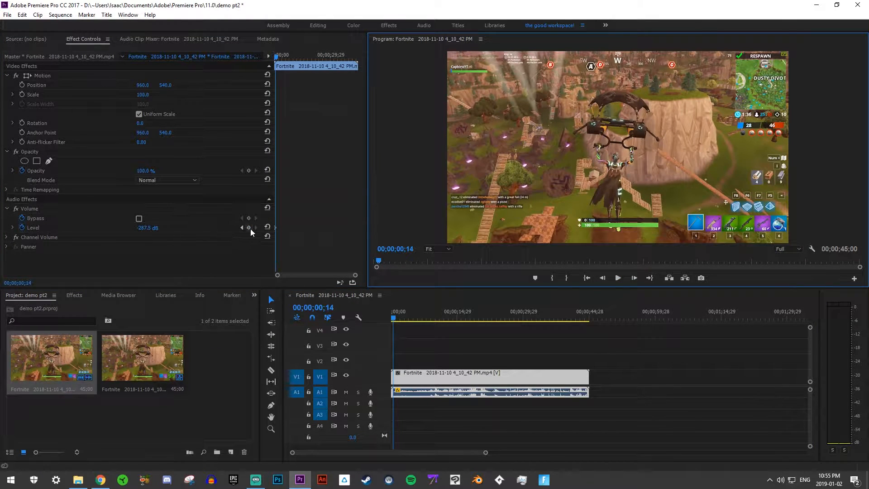
click(267, 228)
Step: Increase the height of the audio tracks and zoom the timeline in on the first second of the clip
drag(810, 446, 810, 442)
click(596, 377)
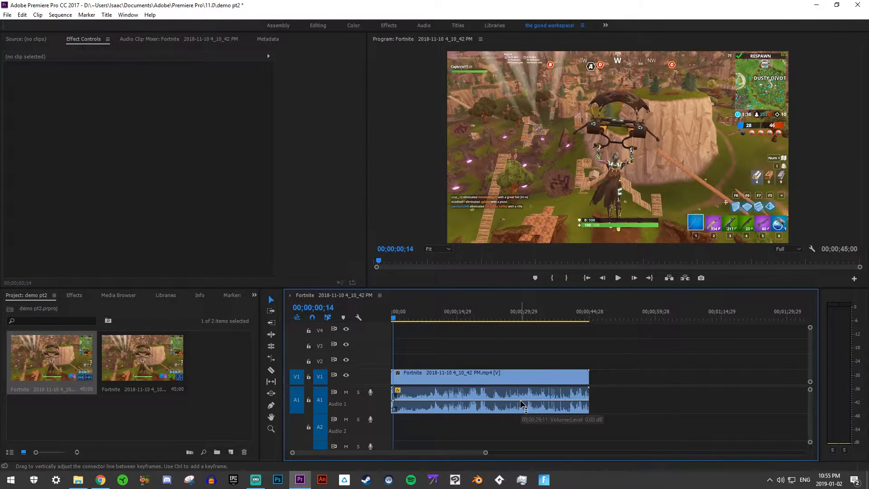
drag(486, 453, 543, 438)
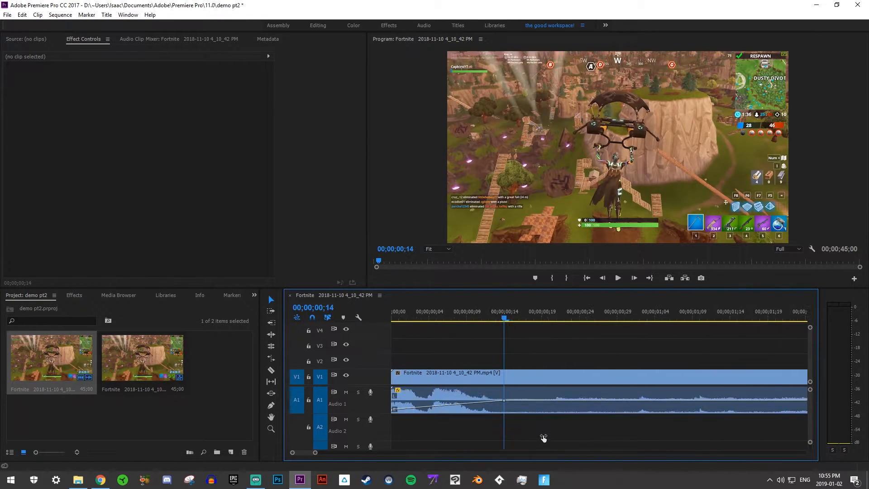
Step: Remove all volume level keyframes from the clip and scrub back to 00;00;00;12
click(535, 414)
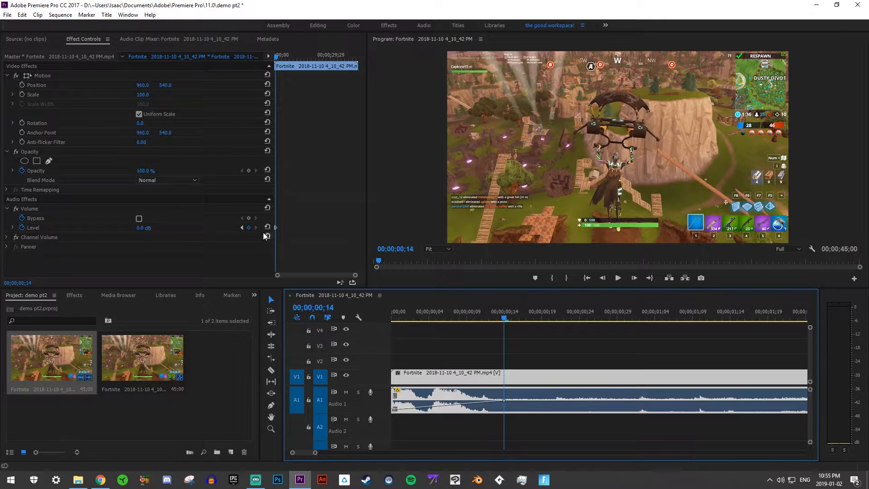
click(22, 228)
click(451, 249)
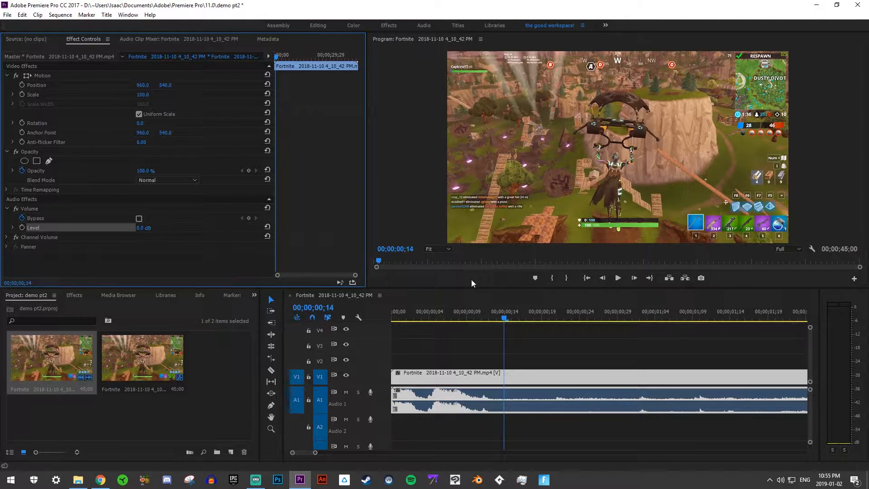
drag(486, 316, 487, 295)
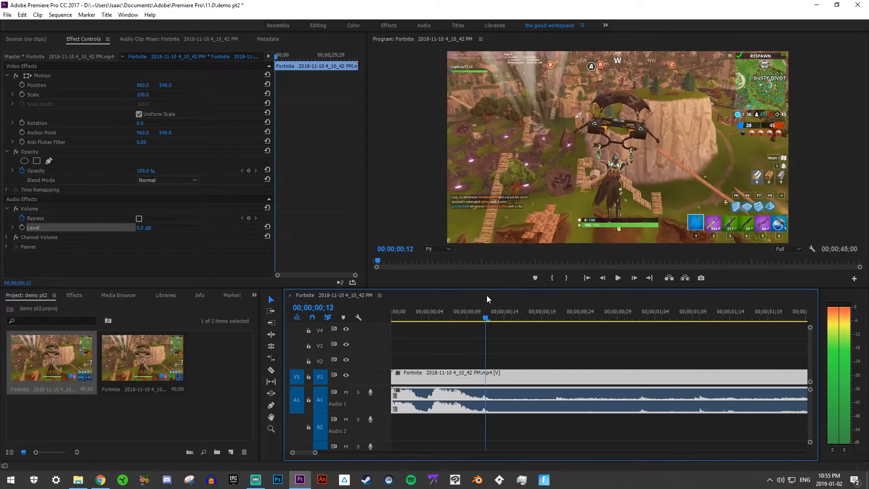
Step: Lower the clip's overall volume level to -12.5 dB on the audio track and play the start to hear it
drag(515, 400, 516, 406)
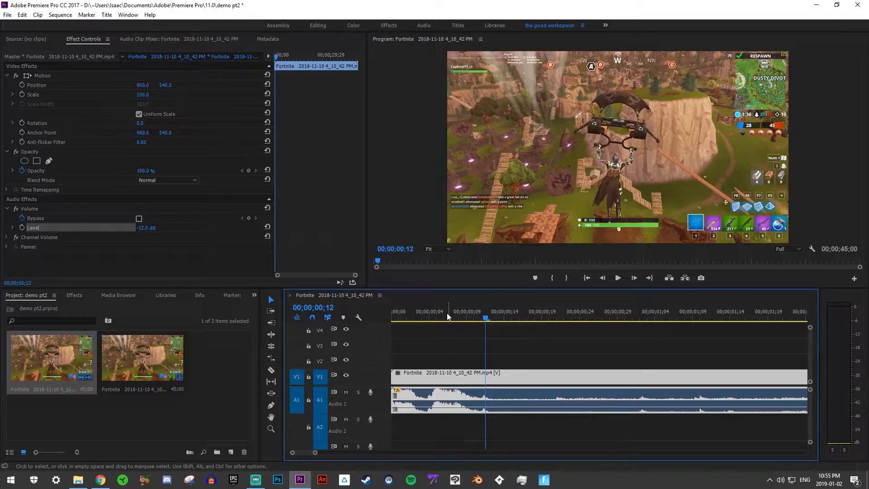
drag(449, 315, 392, 315)
click(618, 278)
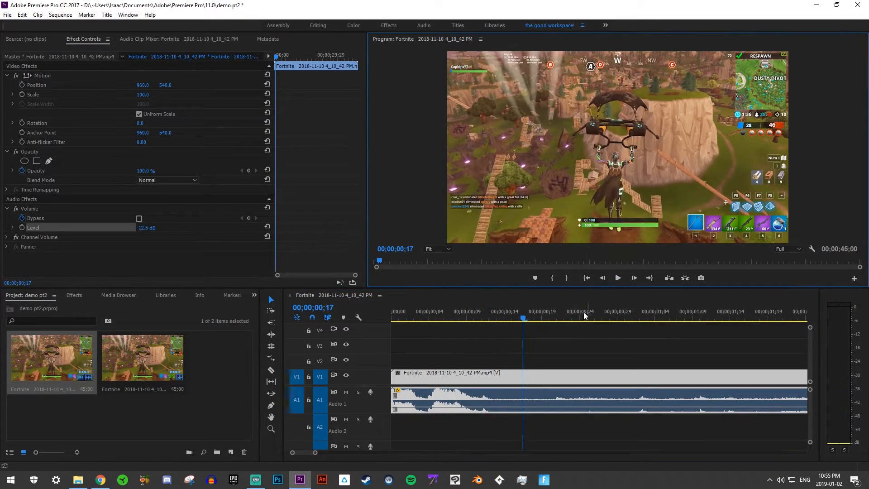
click(412, 317)
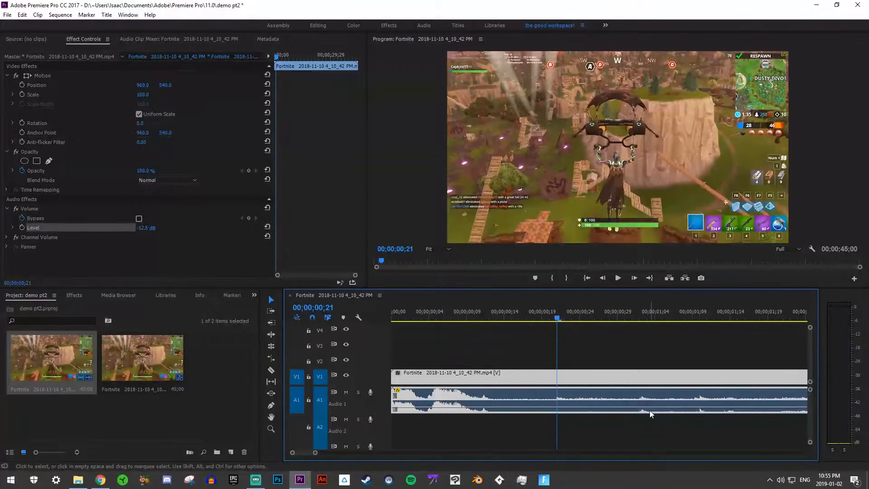
Step: Zoom the timeline out to fit the whole clip and reduce the height of the audio tracks
drag(317, 446, 493, 452)
click(621, 405)
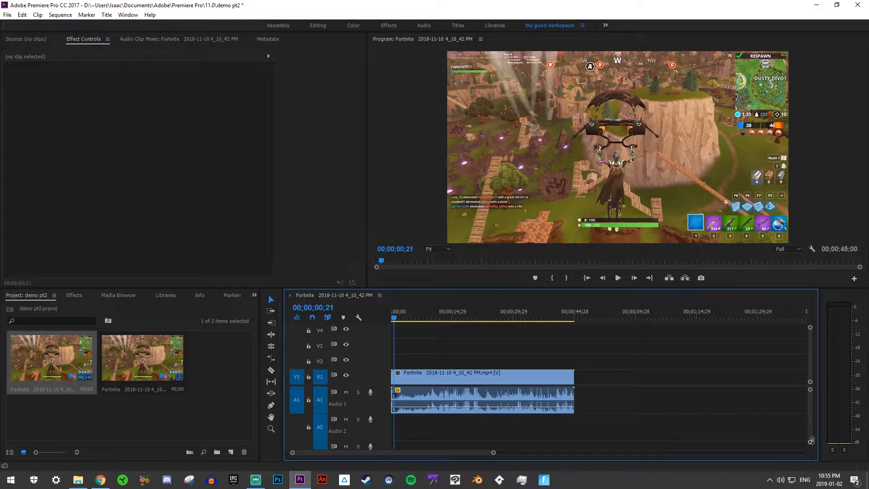
mouse_move(811, 442)
mouse_down()
mouse_move(812, 430)
mouse_move(812, 449)
mouse_up()
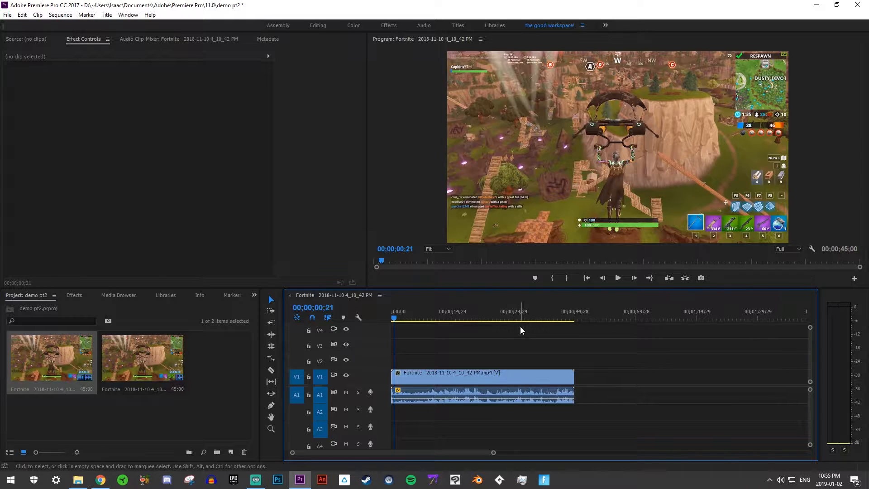
Step: Play the footage from 00;00;38;29 in the maximized program monitor and restore the normal layout
drag(446, 316, 551, 316)
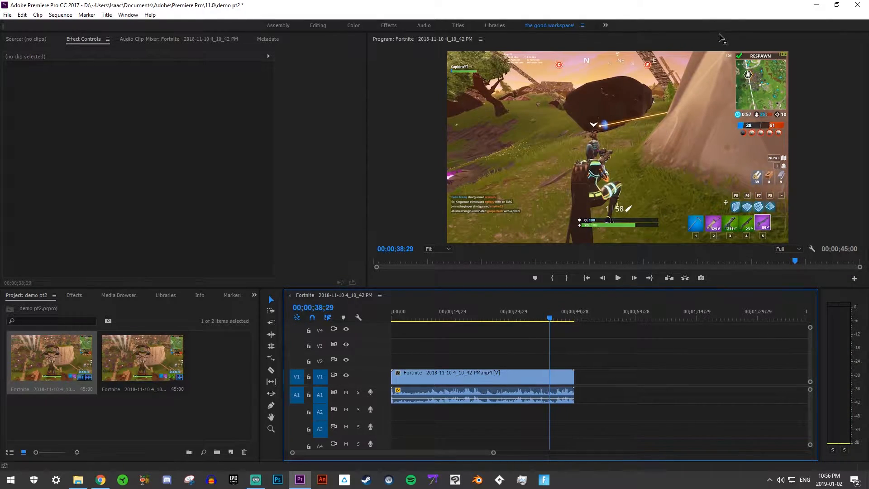
key(grave)
click(438, 452)
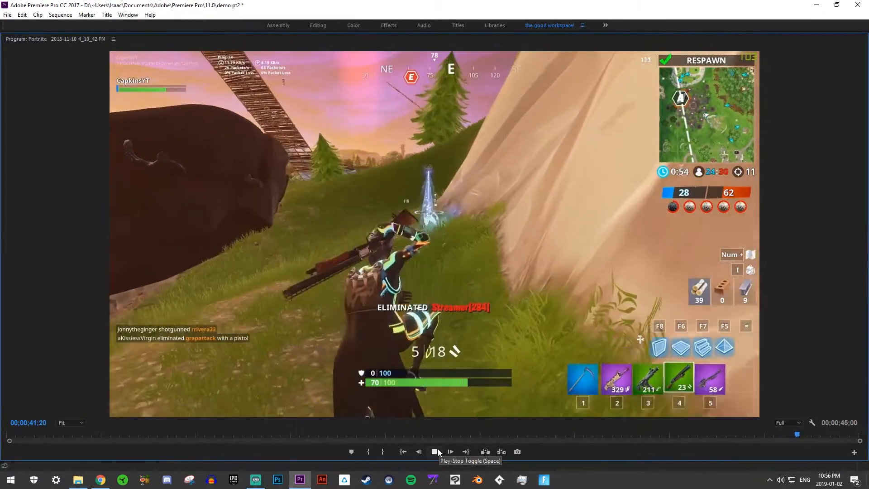
click(438, 450)
key(grave)
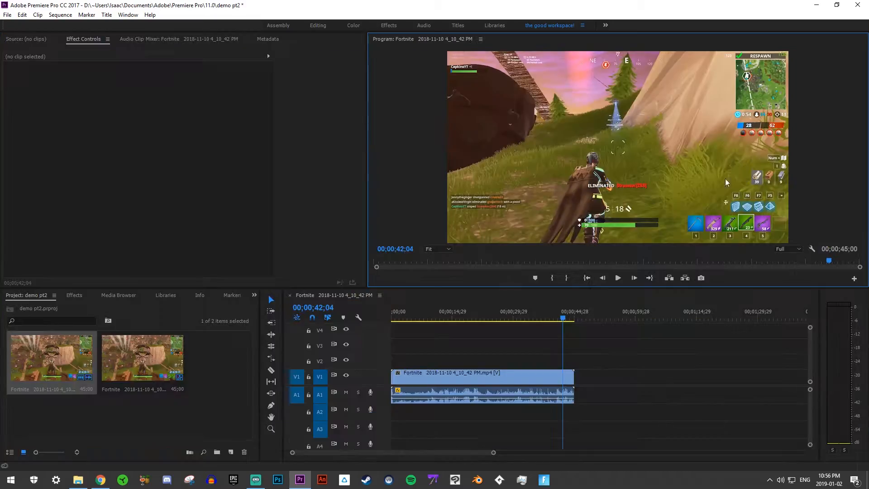
Step: Cut the clip's video and audio at 00;00;39;23 with the Razor tool and return to the Selection tool
drag(571, 316, 555, 316)
click(267, 377)
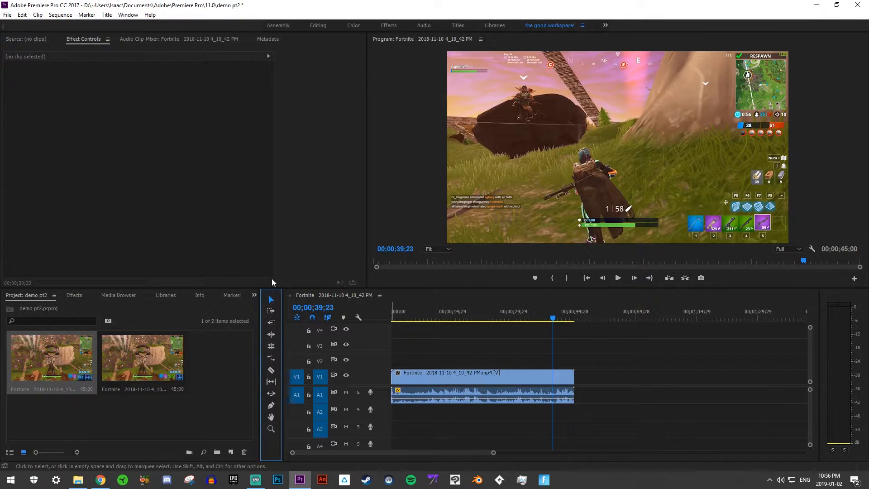
key(c)
click(553, 378)
click(277, 304)
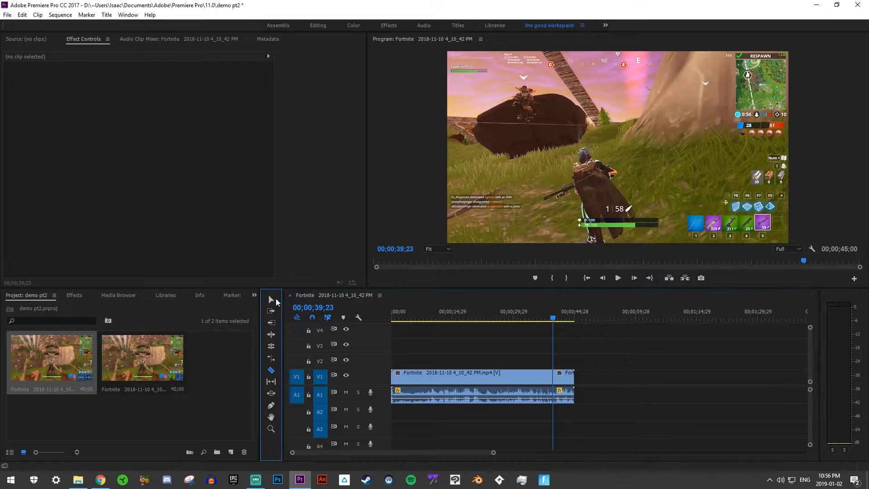
Step: Try deleting the long segment before the cut and ripple-deleting the gap, and undo these edits
click(465, 374)
key(Delete)
right_click(467, 376)
click(487, 381)
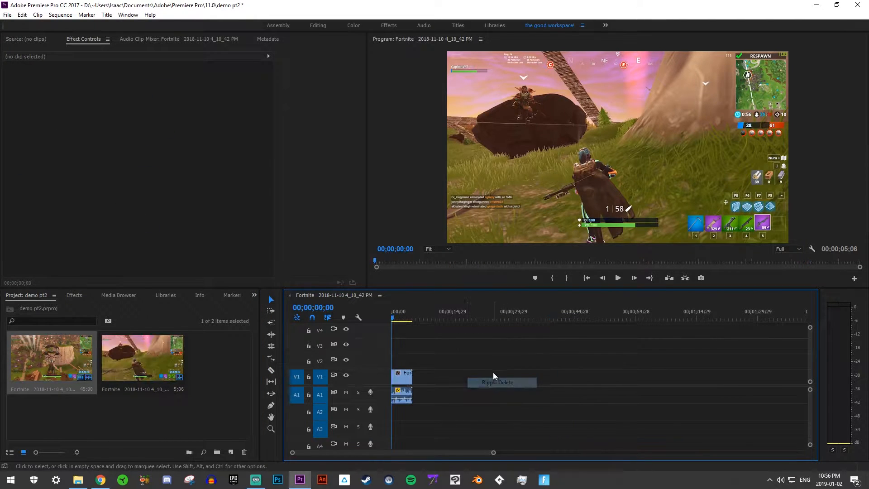
key(ctrl+z)
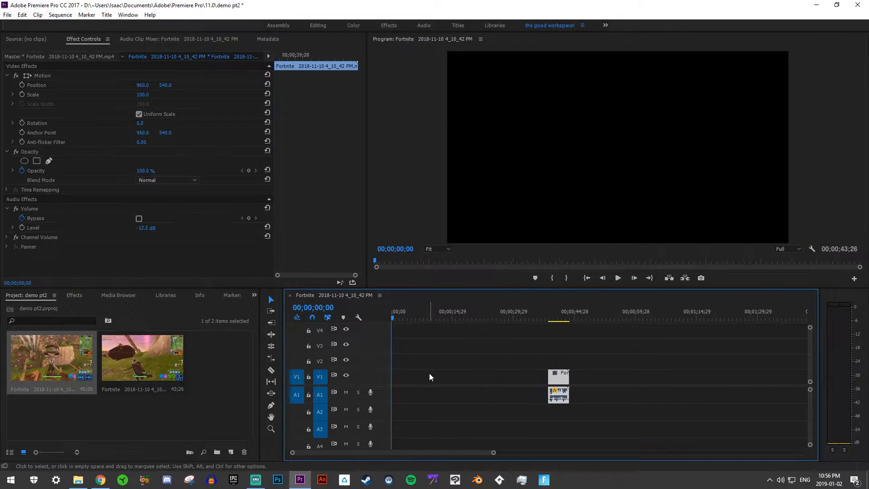
click(441, 381)
key(Delete)
key(ctrl+z)
key(ctrl+z)
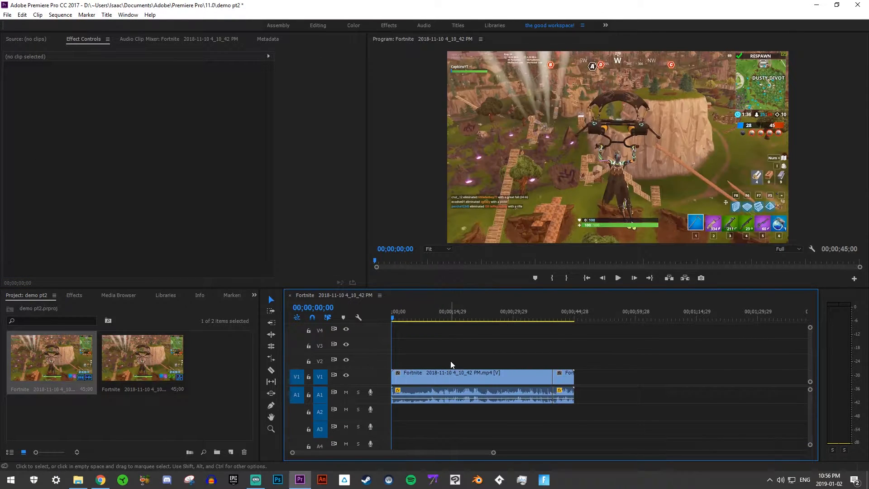
Step: Remove the long segment before the cut together with its gap using Ripple Delete, and play the remaining clip once
click(516, 379)
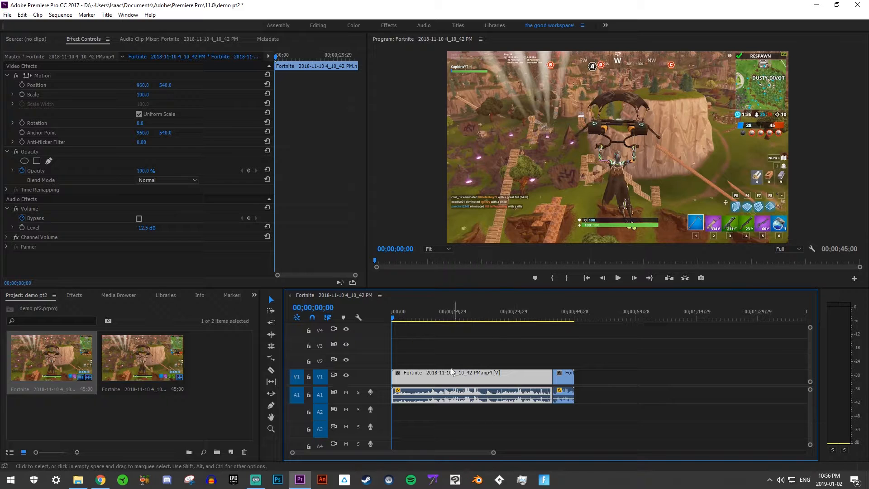
key(Delete)
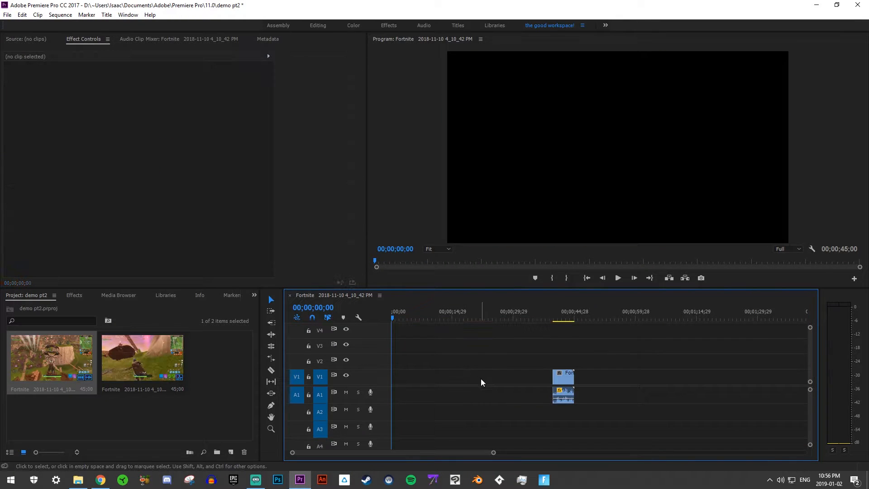
right_click(480, 380)
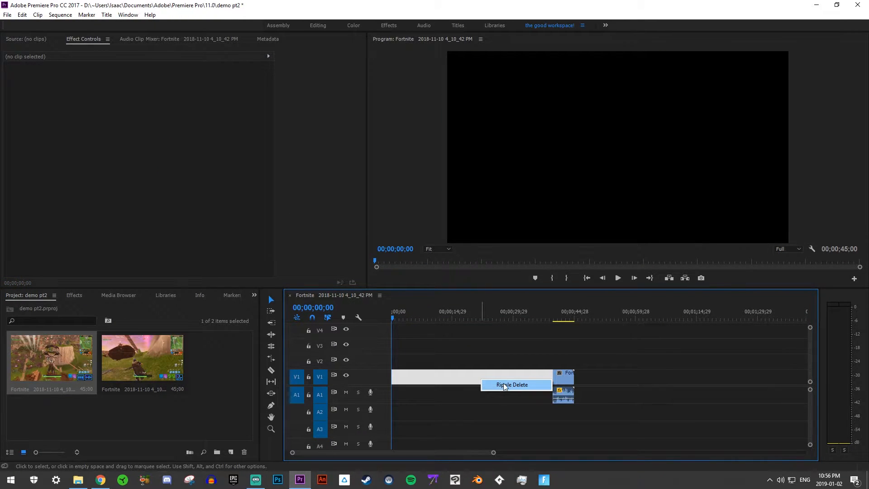
click(502, 385)
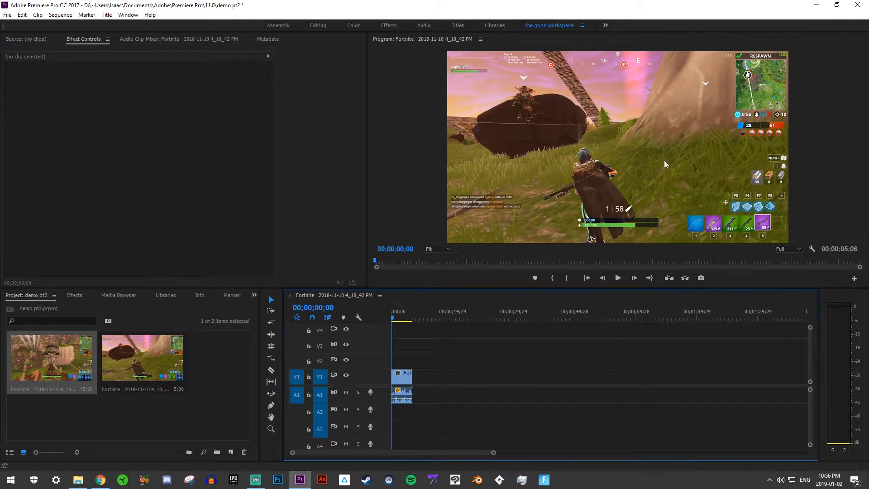
click(618, 277)
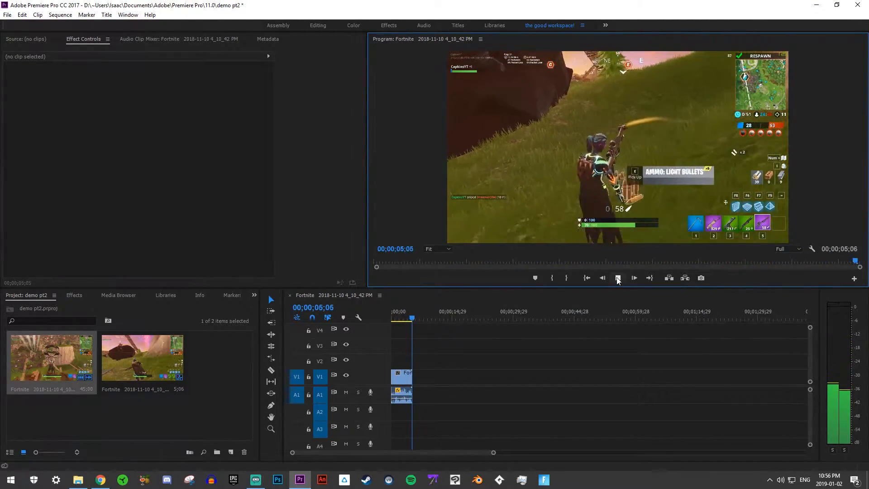
drag(403, 317, 390, 318)
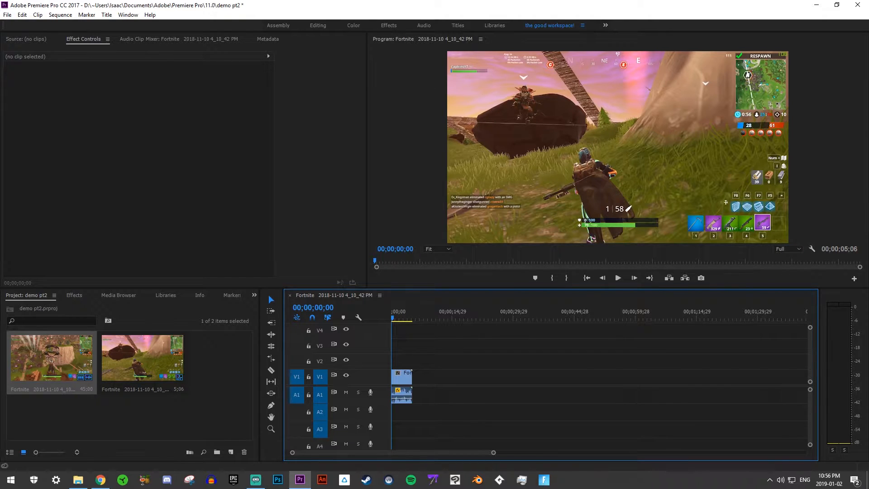
Step: Switch to Chrome, open the Myinstants sound effects site and search it for "hello there"
key(alt+Tab)
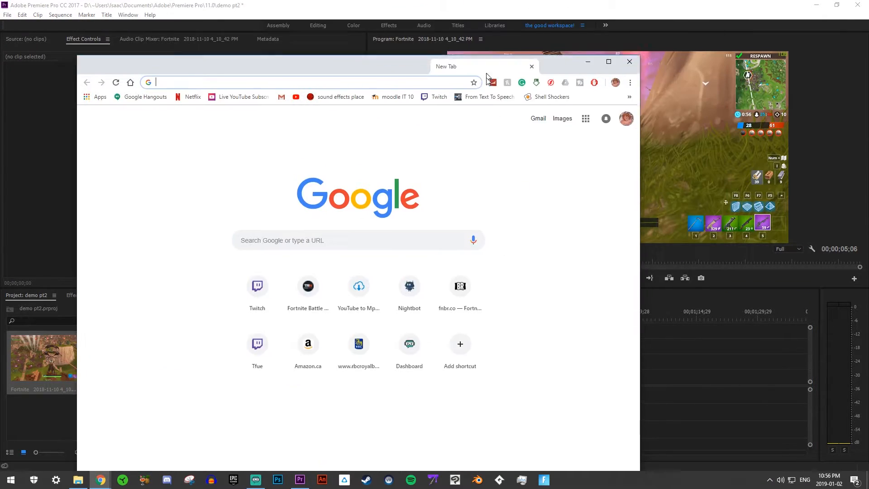
drag(487, 76, 546, 53)
click(237, 40)
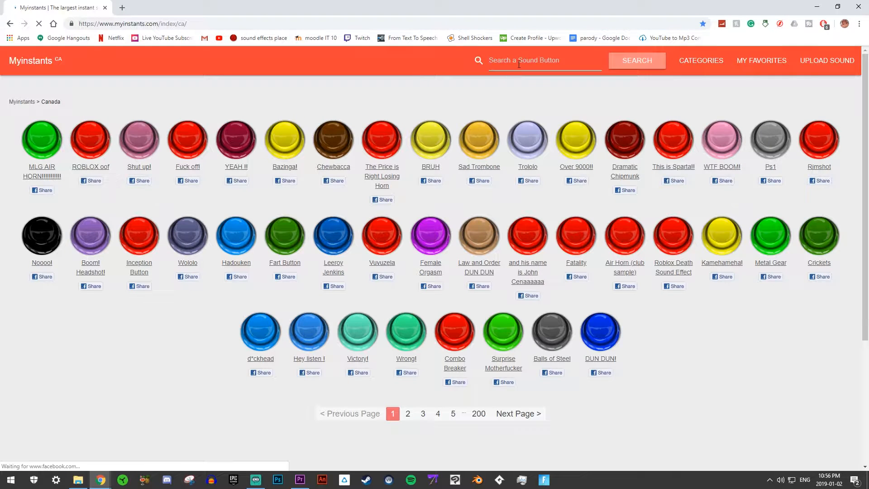
click(519, 64)
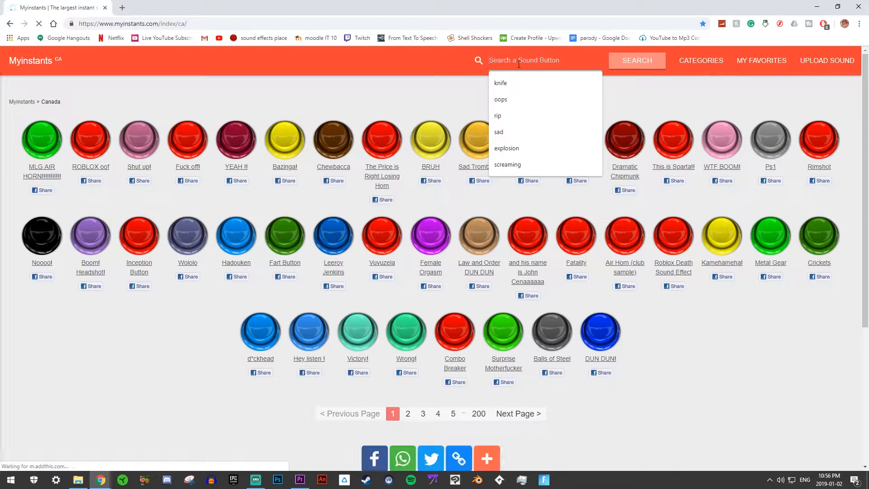
text(hello there)
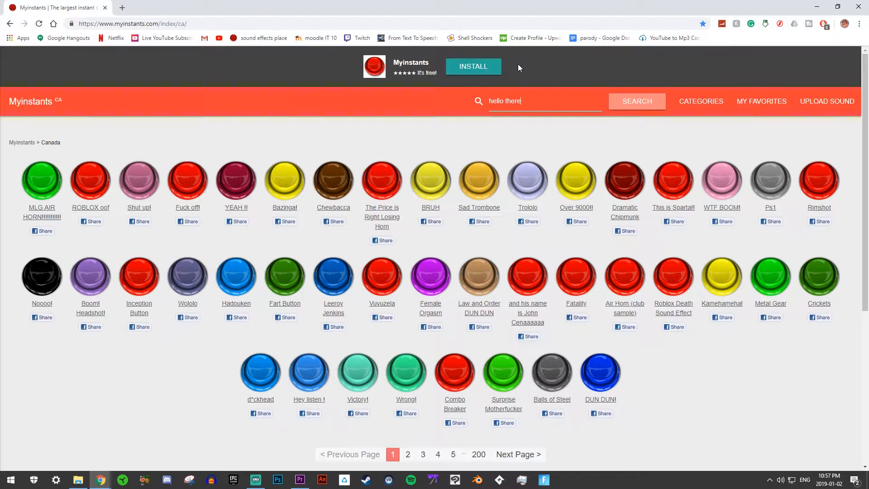
key(Return)
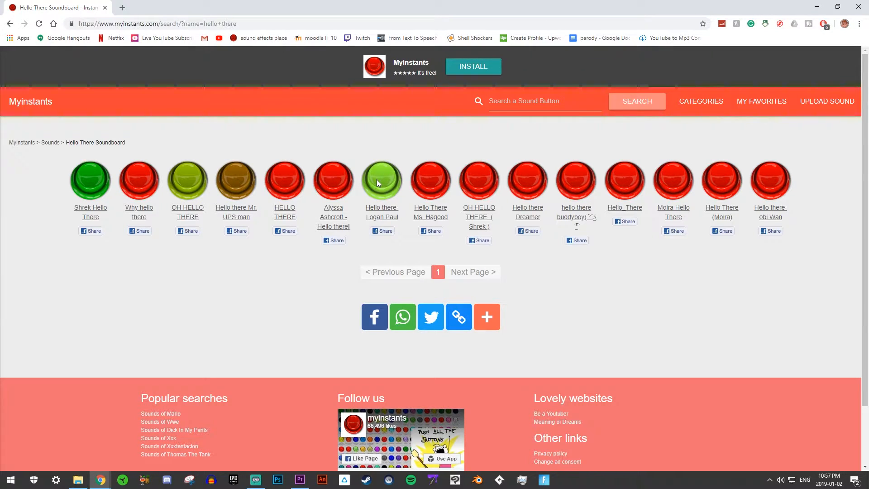
Step: Preview the OH HELLO THERE sound, open the Hello_There sound's page and download its MP3
click(183, 184)
click(633, 209)
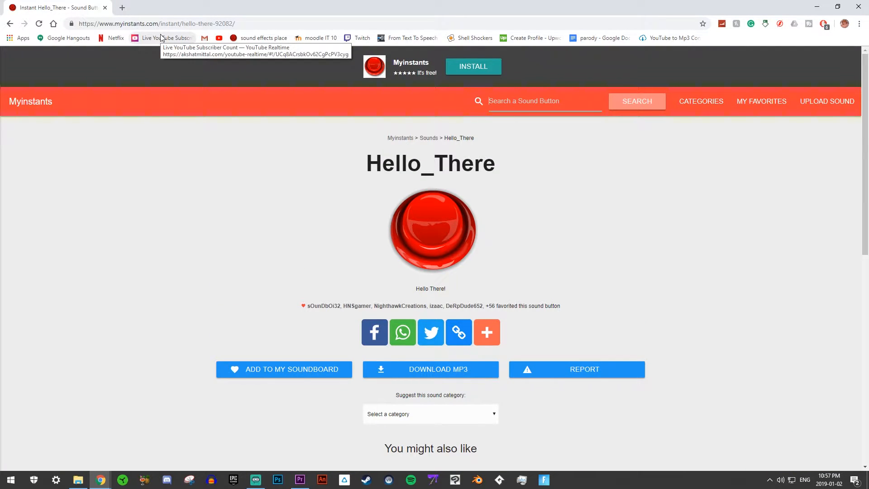
click(441, 373)
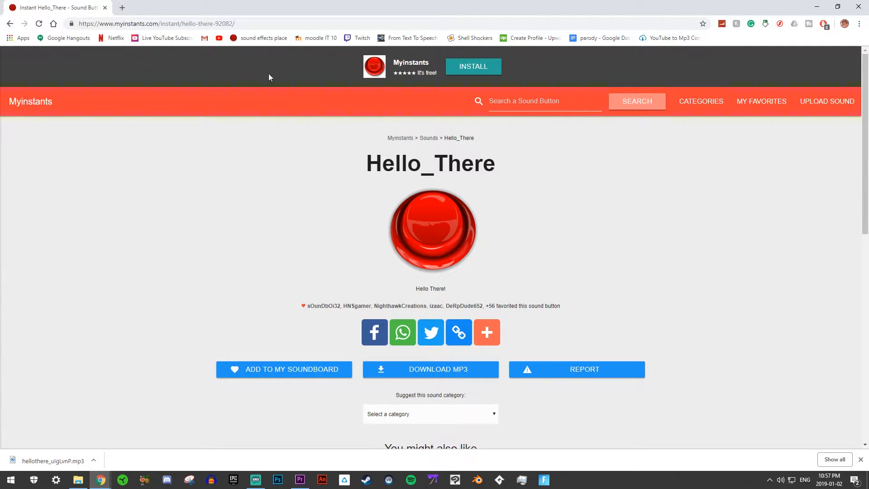
Step: Find the capkins YouTube channel in a new browser tab and open the "Fortnite Dragons" montage video
click(123, 6)
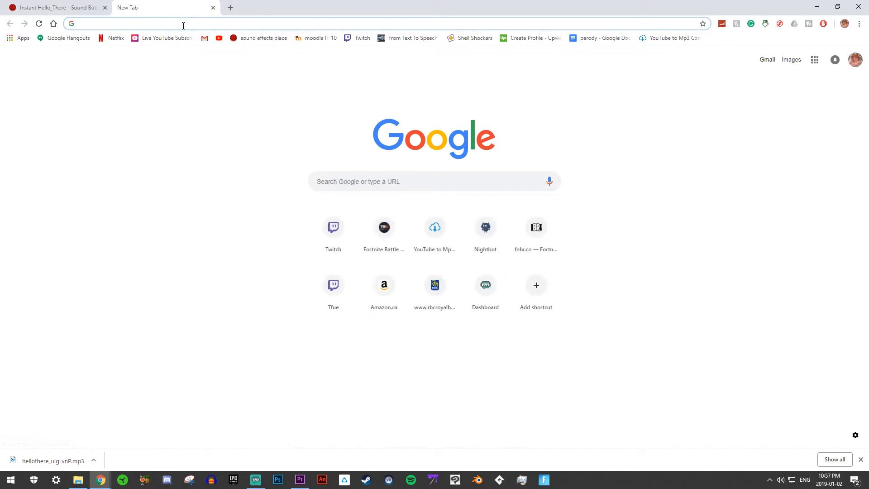
text(capkins)
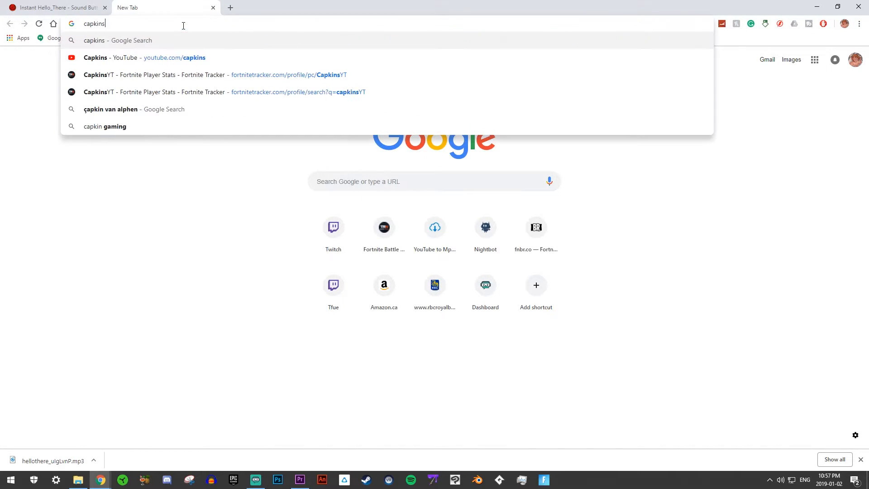
key(Return)
click(114, 131)
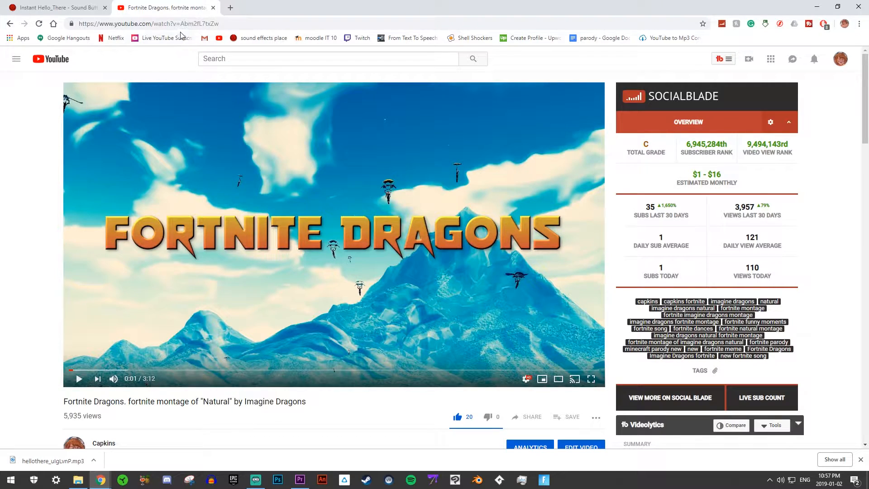
Step: Copy the Fortnite Dragons video's URL, open the YouTube to Mp3 converter and paste the URL there with mp3 output
click(186, 25)
key(ctrl+c)
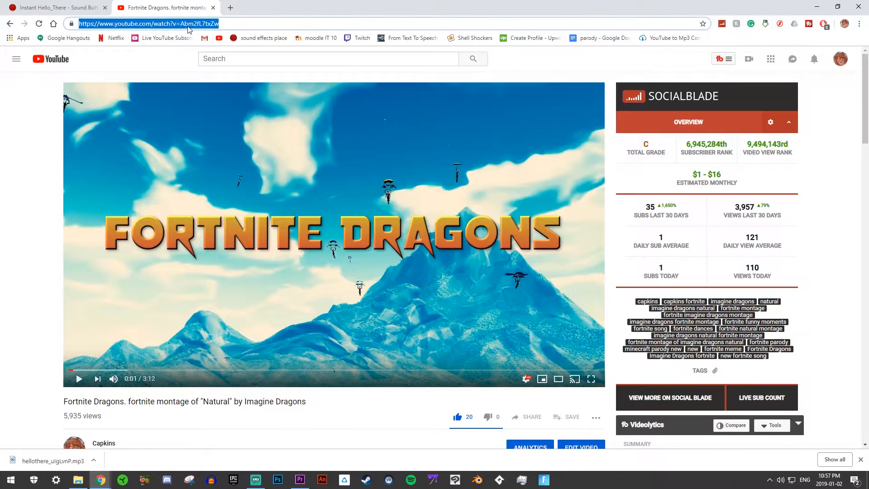
click(670, 38)
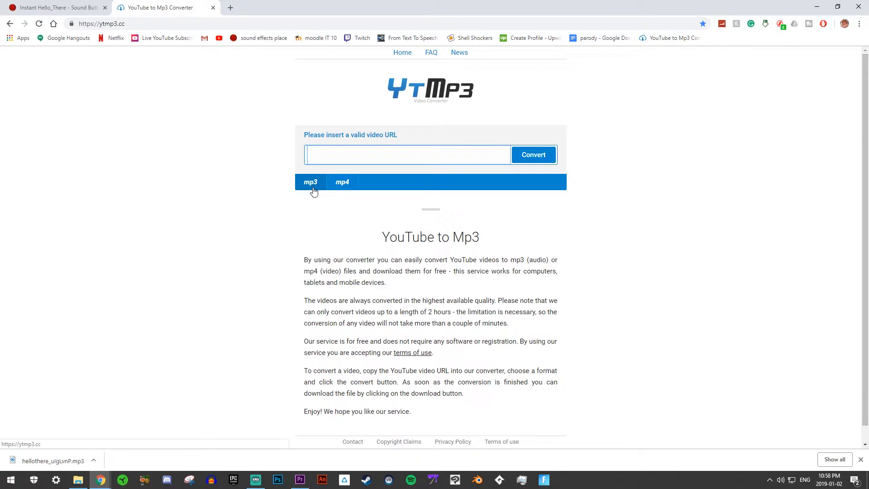
click(374, 161)
key(ctrl+v)
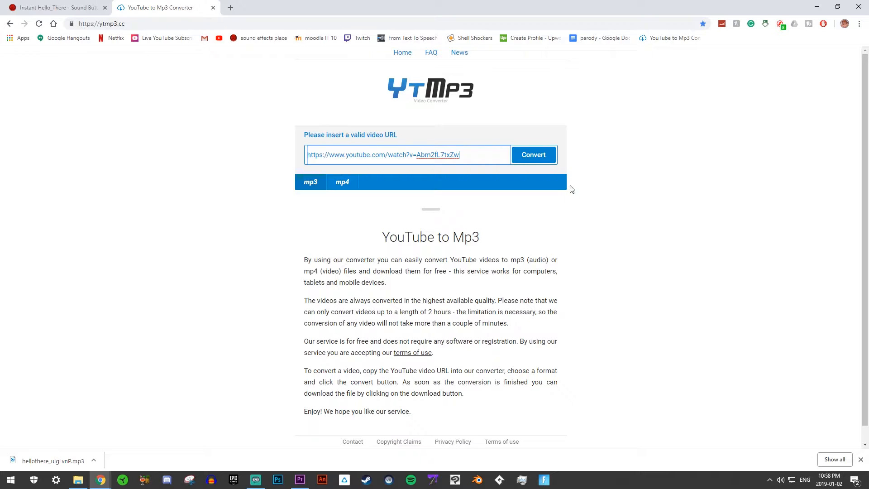
Step: Clear the URL from the converter and close its tab, leaving the Hello_There sound page open
key(ctrl+a)
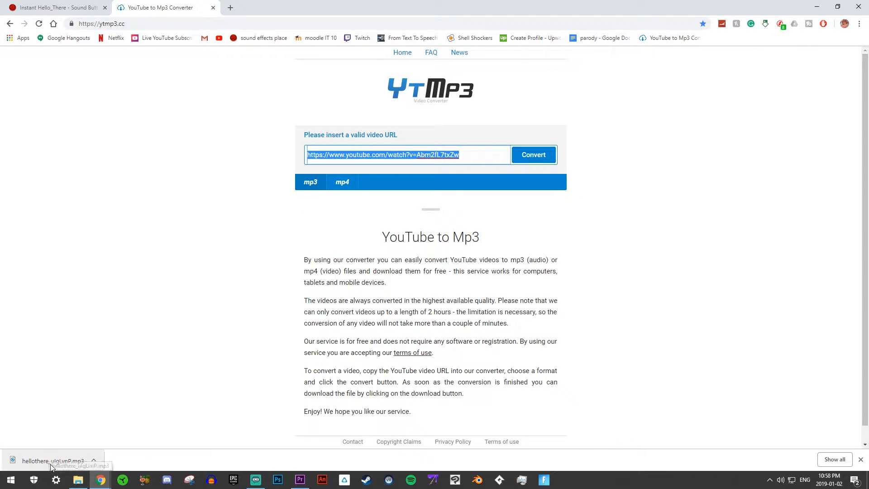
key(BackSpace)
click(68, 7)
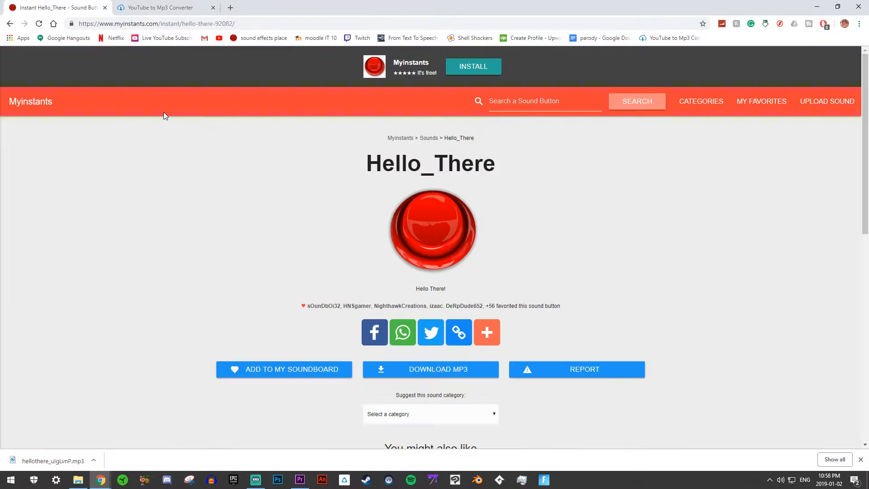
click(213, 8)
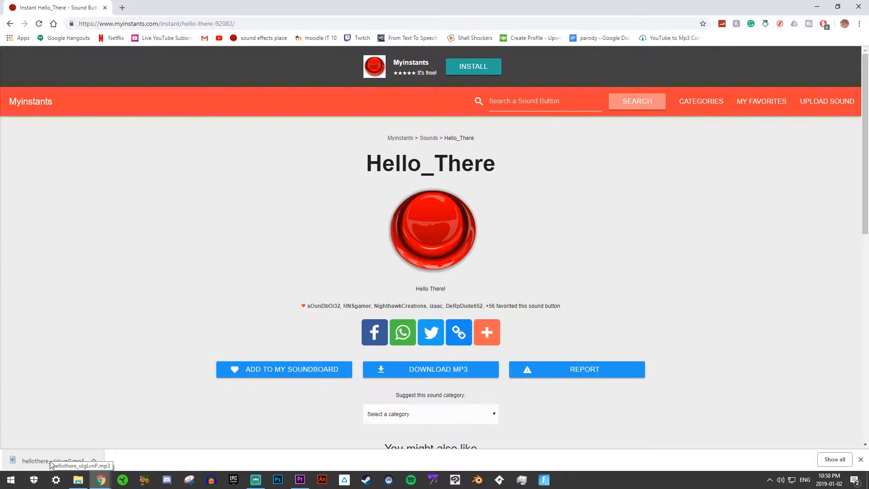
Step: Bring the downloaded hellothere MP3 into the Premiere Pro timeline on audio track A2 below the gameplay clip
drag(51, 464, 406, 419)
drag(406, 312, 397, 315)
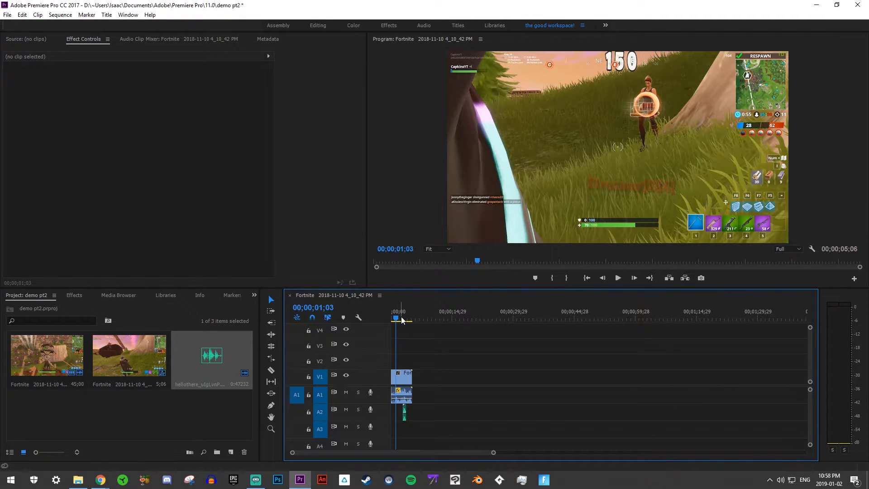
Step: Split the gameplay clip at 00;00;00;26, where the opponent is in the scope
drag(492, 451, 403, 442)
drag(543, 313, 402, 329)
scroll(590, 351, up, 5)
click(517, 320)
drag(517, 319, 697, 321)
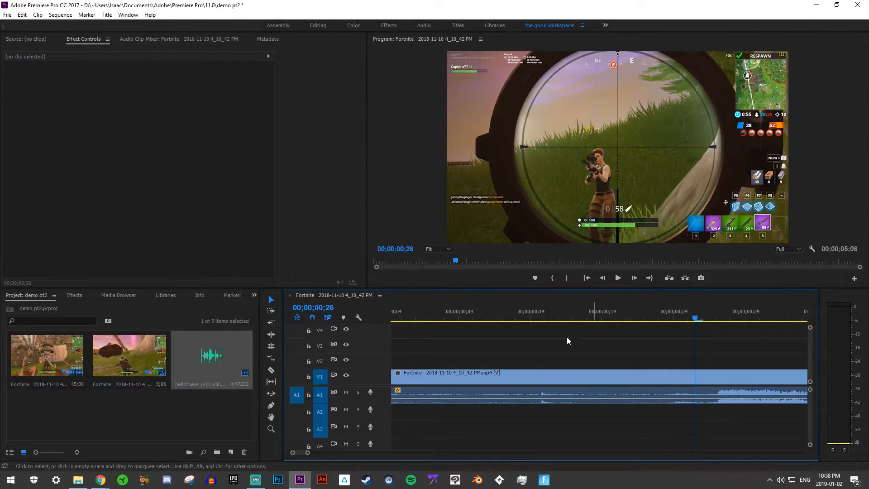
click(270, 370)
click(696, 377)
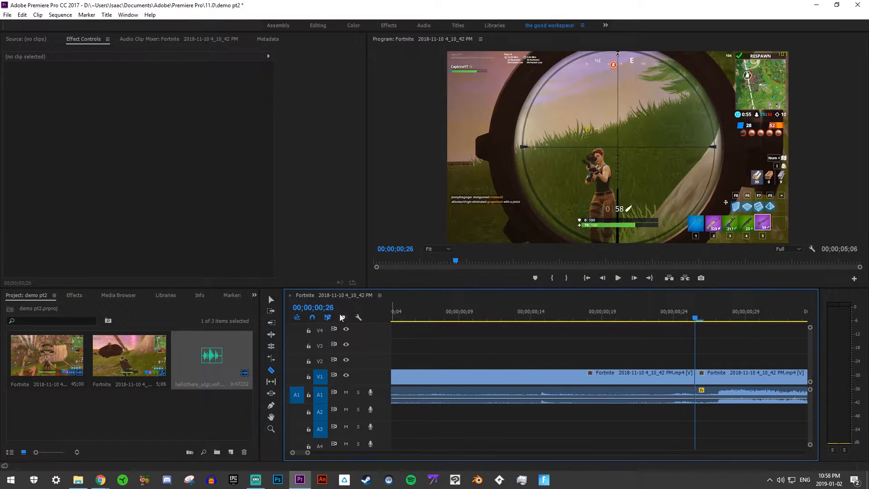
Step: Move the hellothere sound on A2 so that it starts at the cut in the gameplay clip
click(270, 299)
drag(309, 453, 345, 453)
drag(577, 419, 471, 416)
drag(345, 453, 309, 452)
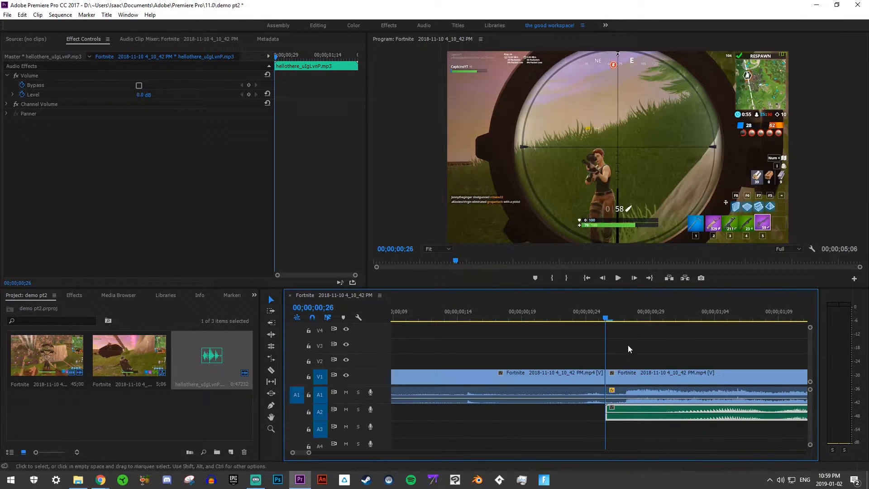
Step: Play the clip together with the sound effect and mute the gameplay audio track A1
click(618, 278)
click(618, 278)
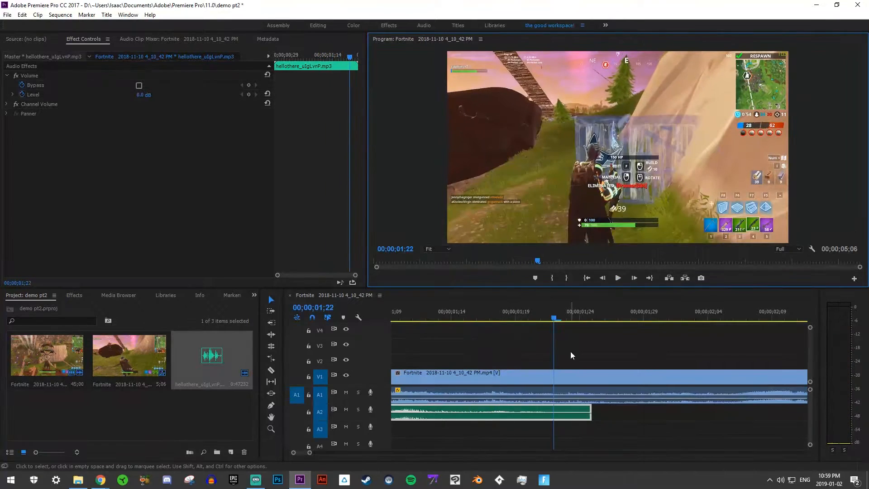
scroll(564, 369, up, 5)
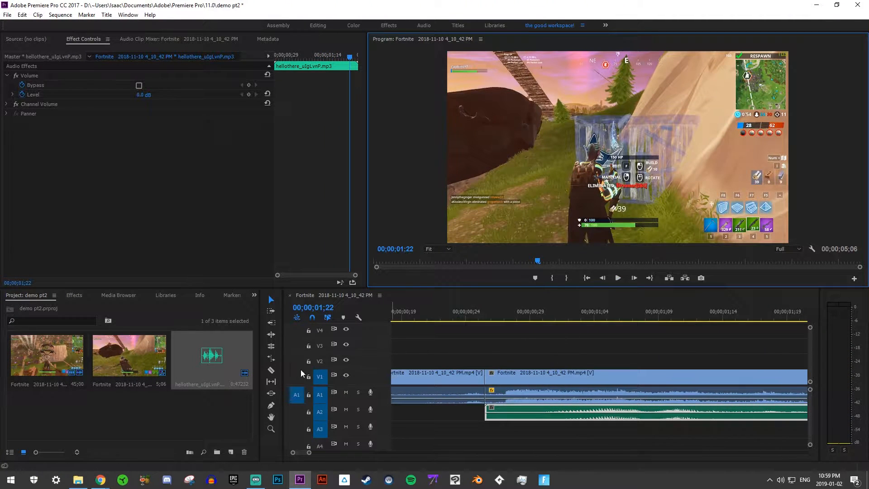
click(347, 391)
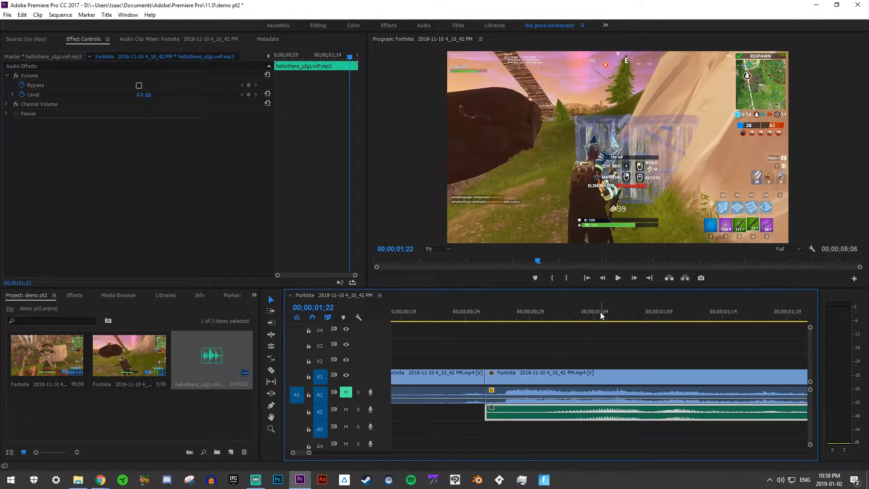
Step: Split the hellothere sound at 00;00;01;00 and delete its silent opening part
drag(589, 312, 542, 311)
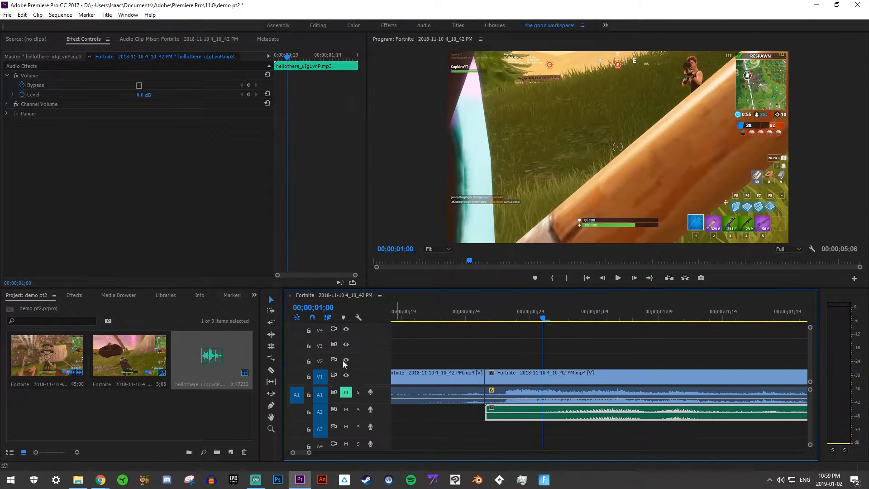
click(270, 369)
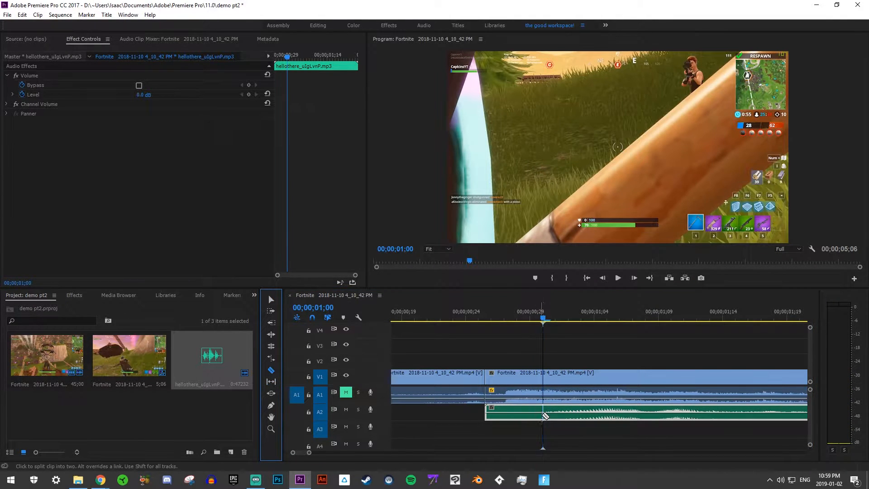
click(542, 414)
click(272, 299)
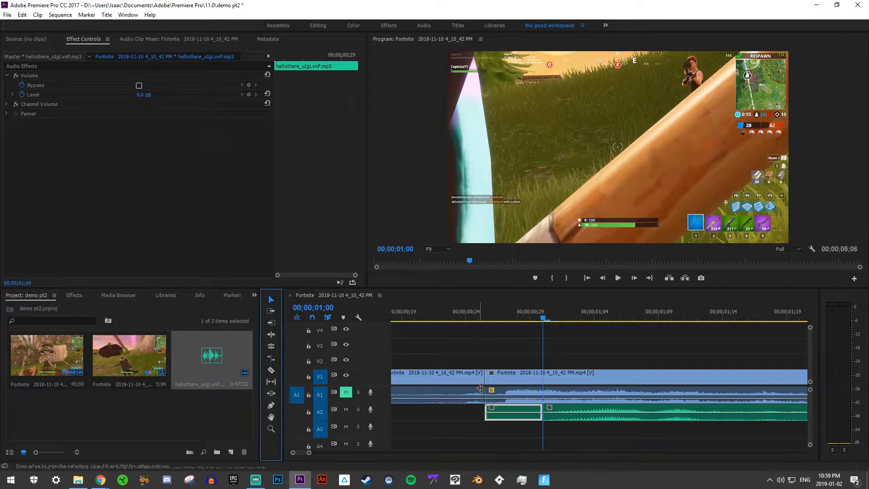
click(499, 416)
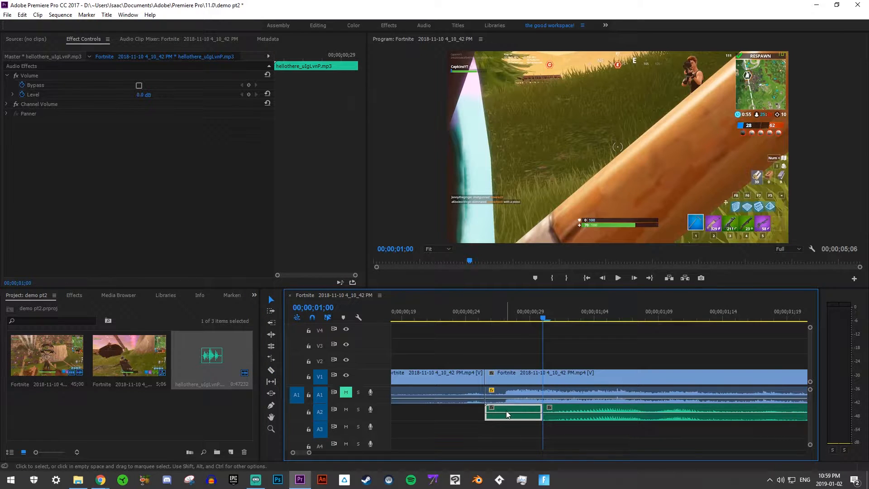
key(Delete)
Step: Try Ripple Delete on the gap before the trimmed sound, and move the sound back to the cut at 00;00;00;26
drag(572, 410, 572, 411)
click(497, 418)
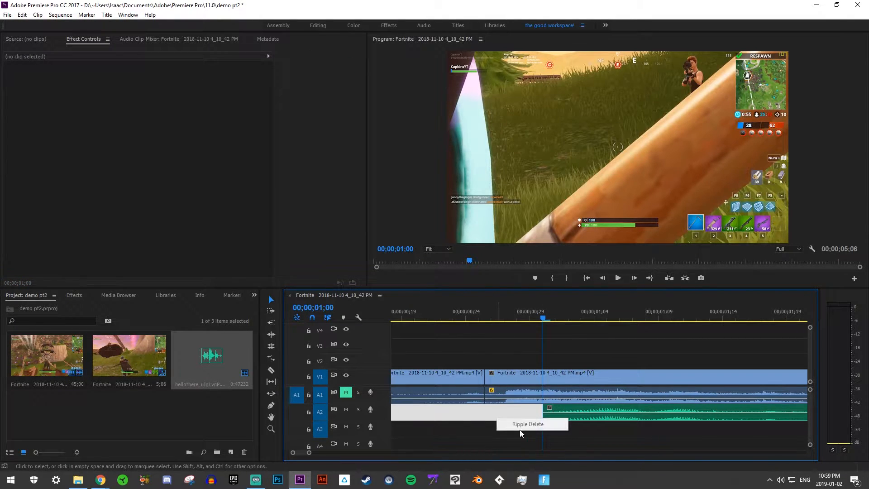
drag(313, 453, 352, 454)
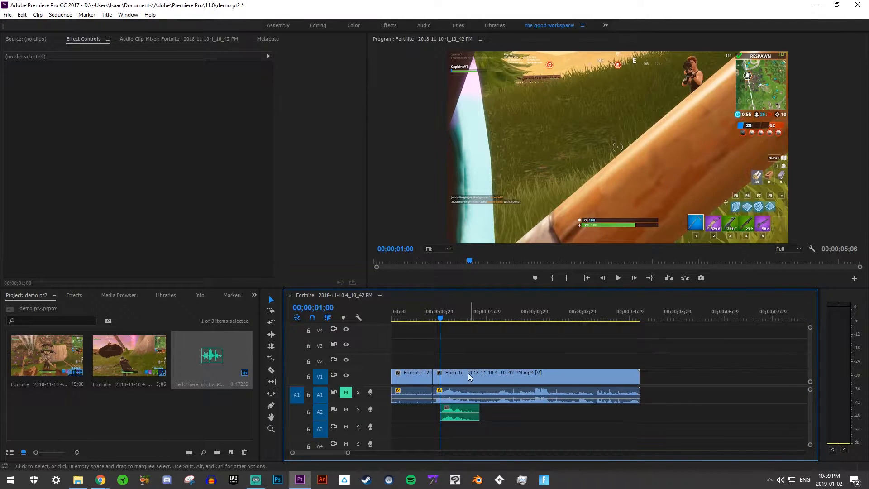
drag(457, 419, 450, 419)
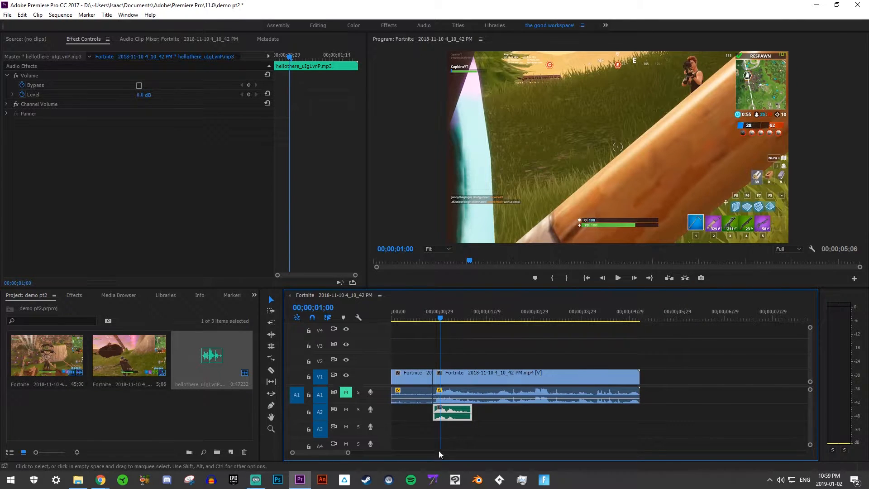
Step: Play the sequence from 00;00;00;11 with track A1 muted to check the timing of the trimmed sound
drag(348, 454, 312, 453)
click(566, 312)
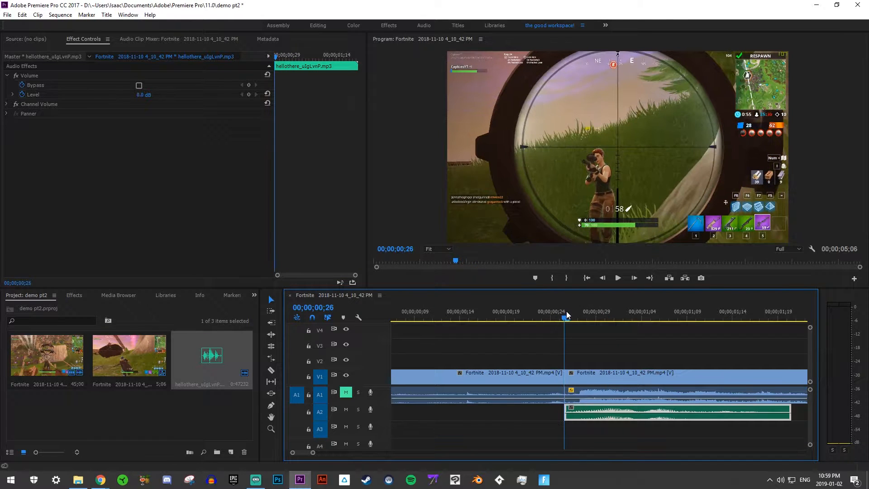
click(428, 311)
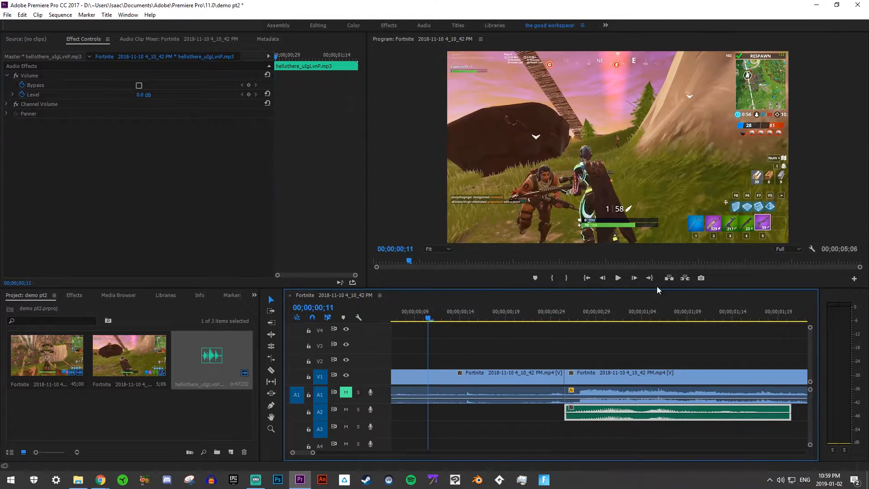
click(617, 278)
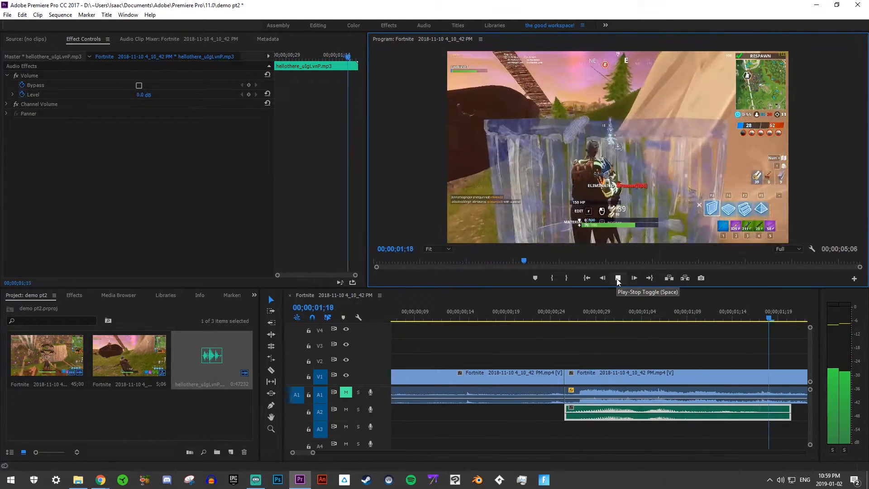
click(617, 278)
Step: Unmute track A1 and play the sequence from 00;00;00;07 past the sound effect
scroll(453, 374, up, 5)
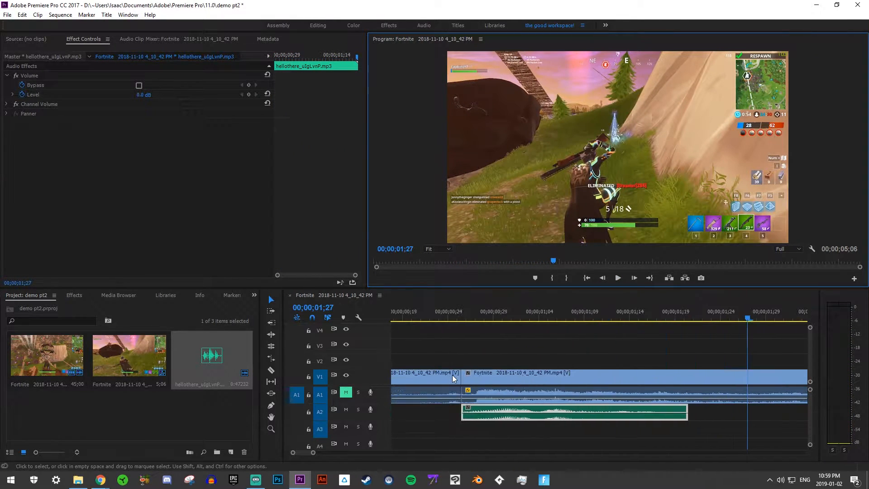
click(429, 316)
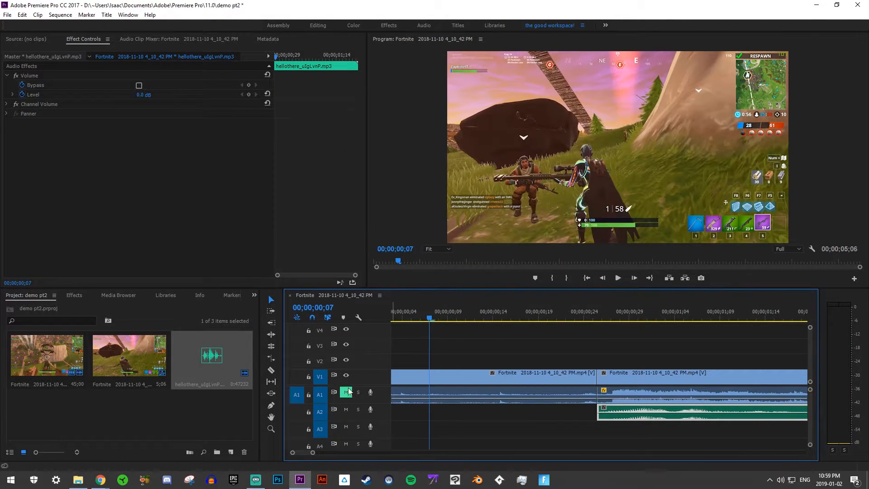
click(618, 278)
click(616, 278)
scroll(458, 428, up, 4)
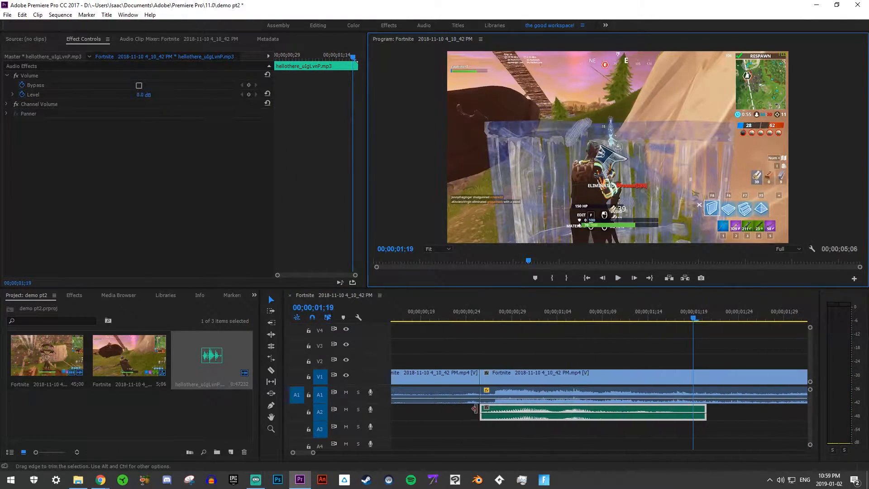
Step: Move the second gameplay segment to start at 00;00;01;16, opening a gap above the sound effect
click(480, 320)
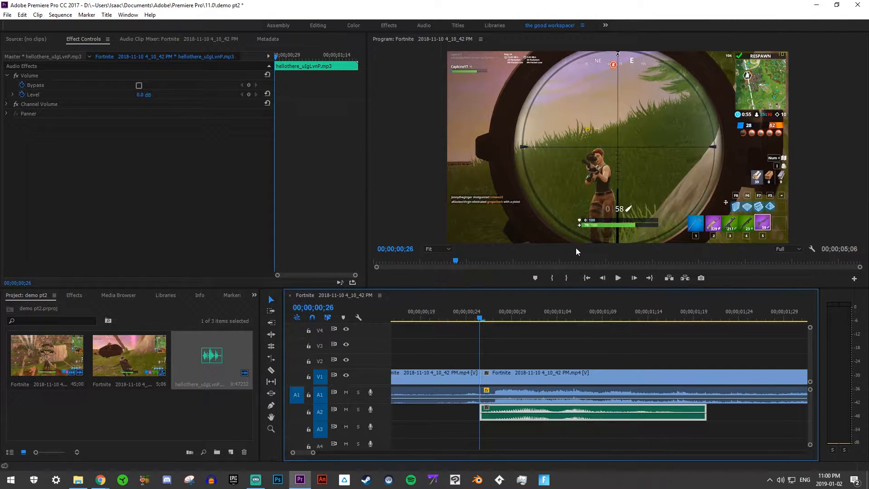
drag(520, 379, 705, 378)
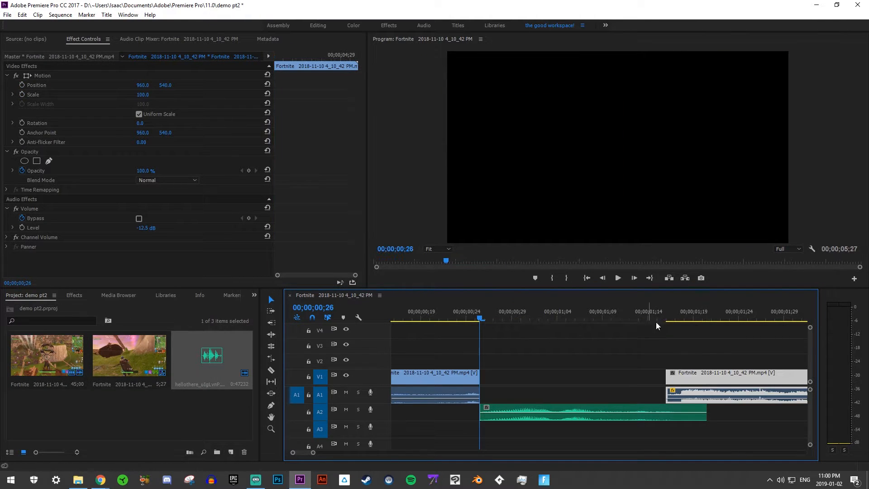
Step: Export the second segment's first frame as a JPEG named "hello there" with Import into project enabled
click(666, 316)
mouse_move(667, 312)
mouse_down()
mouse_move(643, 313)
mouse_move(660, 311)
mouse_up()
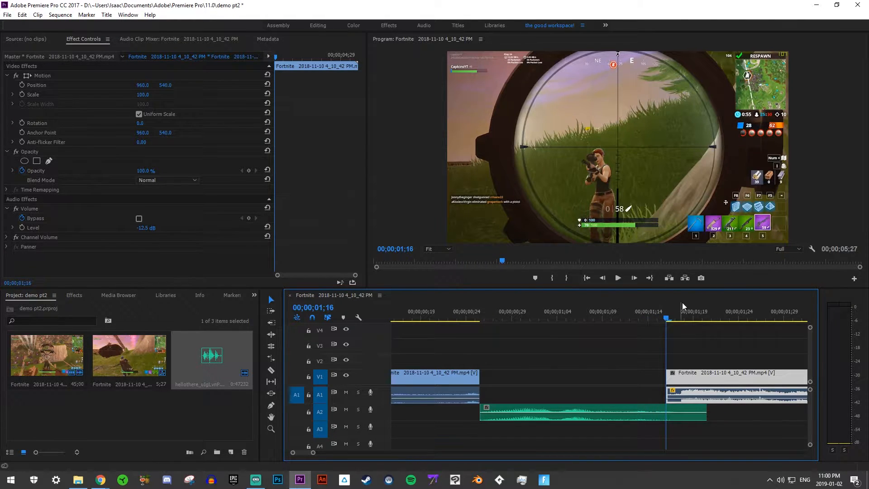
click(702, 277)
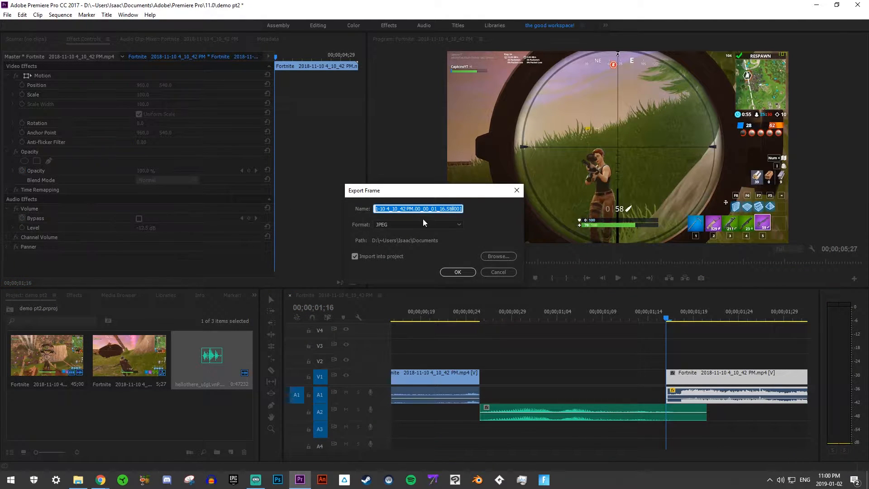
text(hello there)
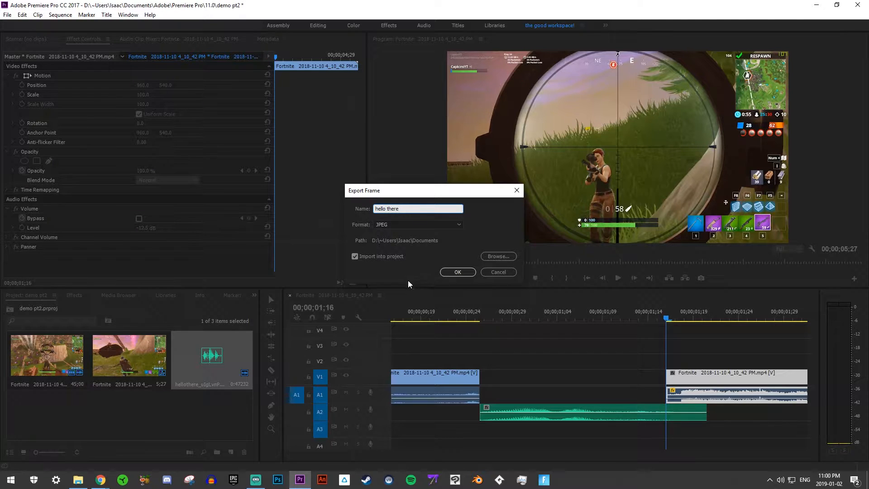
click(356, 257)
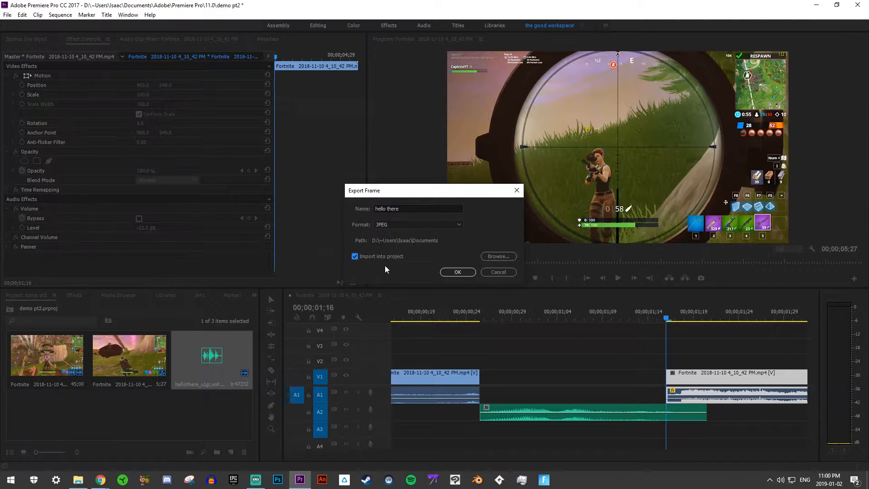
click(459, 271)
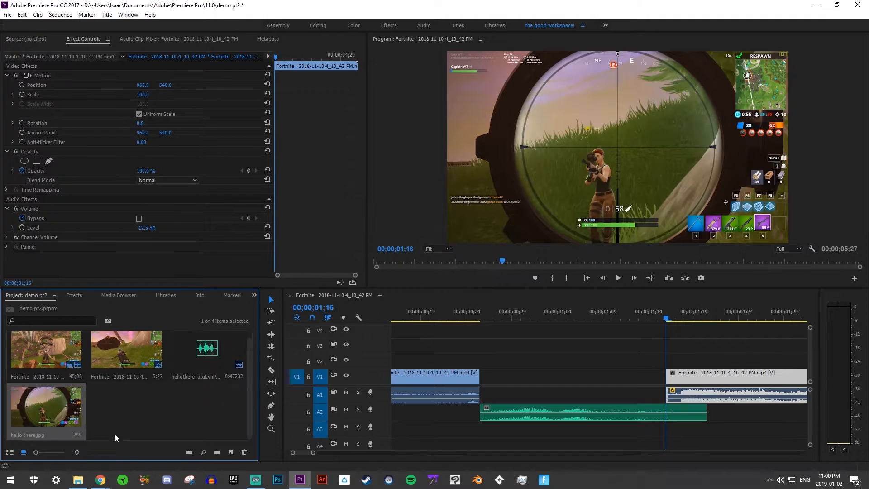
Step: Place hello there.jpg on track V2 from the start of the gap, undoing its overwrite of the gameplay clip on V1
drag(46, 406, 583, 376)
scroll(645, 344, down, 3)
click(765, 314)
drag(765, 315, 599, 315)
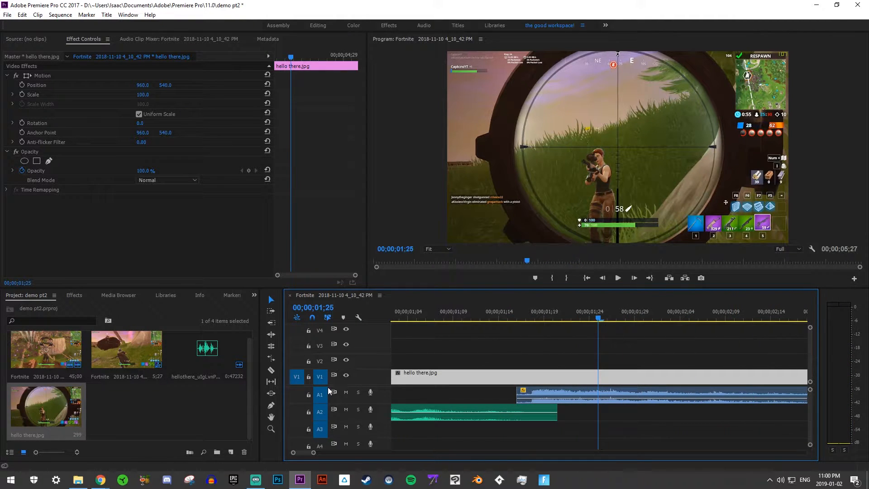
key(ctrl+z)
scroll(452, 378, up, 3)
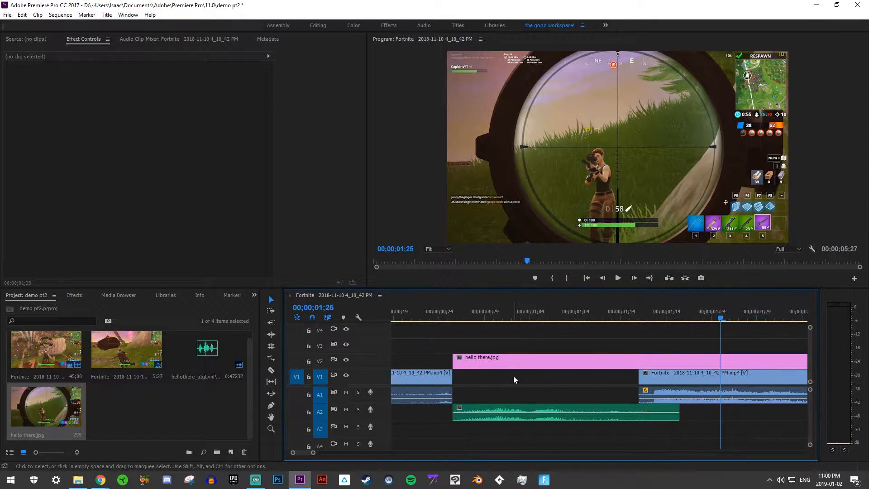
Step: Cut the freeze frame and the sound effect at 00;00;01;12 and delete both remainders after the cut
click(462, 316)
drag(462, 313, 598, 343)
click(270, 370)
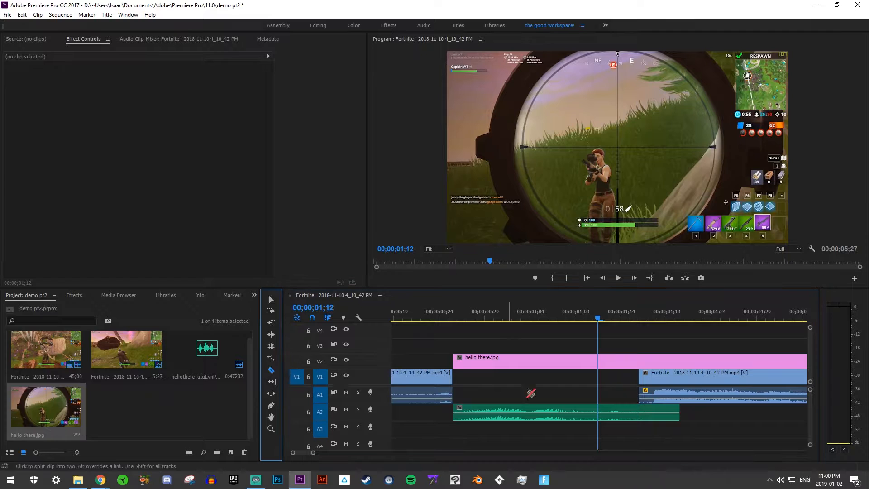
click(597, 414)
click(271, 299)
click(650, 365)
key(Delete)
click(639, 416)
key(Delete)
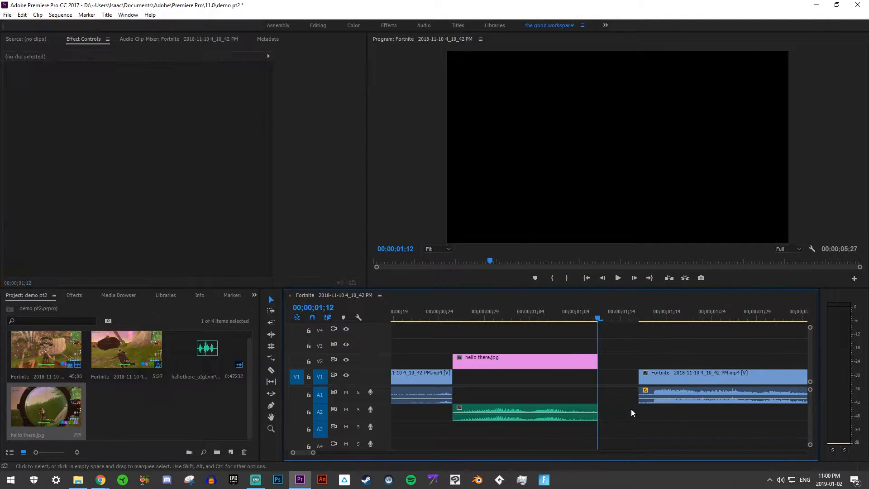
Step: Close the gap before the second gameplay segment and start the segment directly at the freeze frame's end
right_click(622, 393)
click(629, 401)
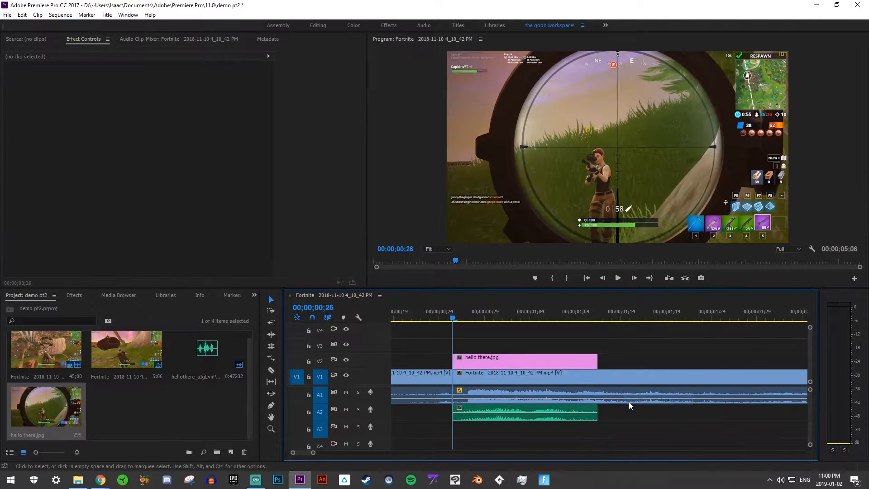
drag(498, 384, 642, 384)
click(529, 394)
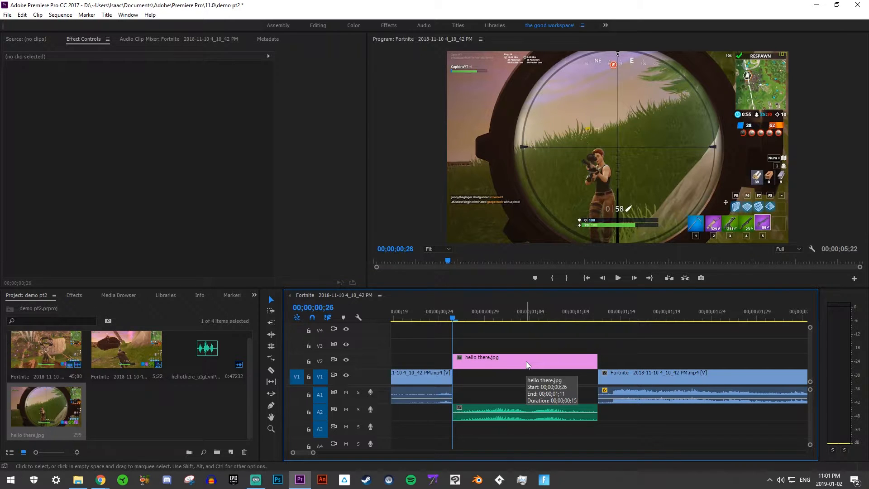
Step: Move hello there.jpg down to track V1 and the sound effect up to track A1, between the gameplay segments
drag(547, 361, 548, 376)
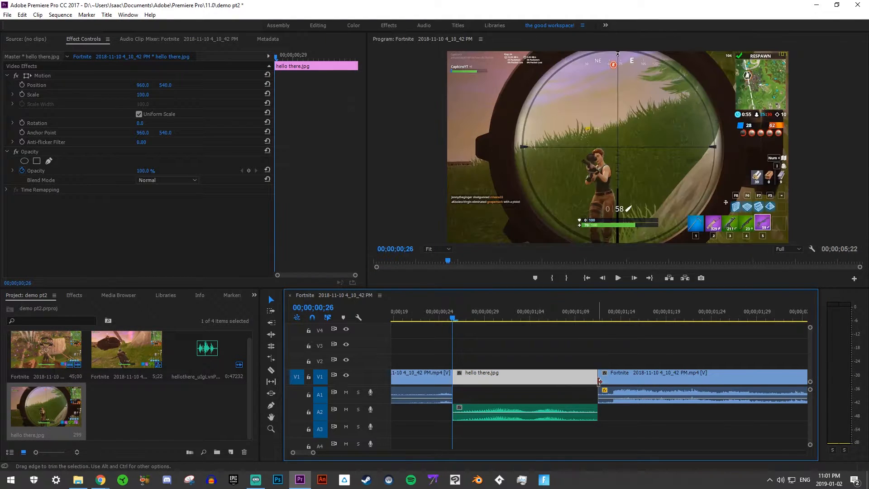
right_click(571, 390)
click(586, 398)
drag(533, 416, 529, 402)
scroll(522, 424, up, 3)
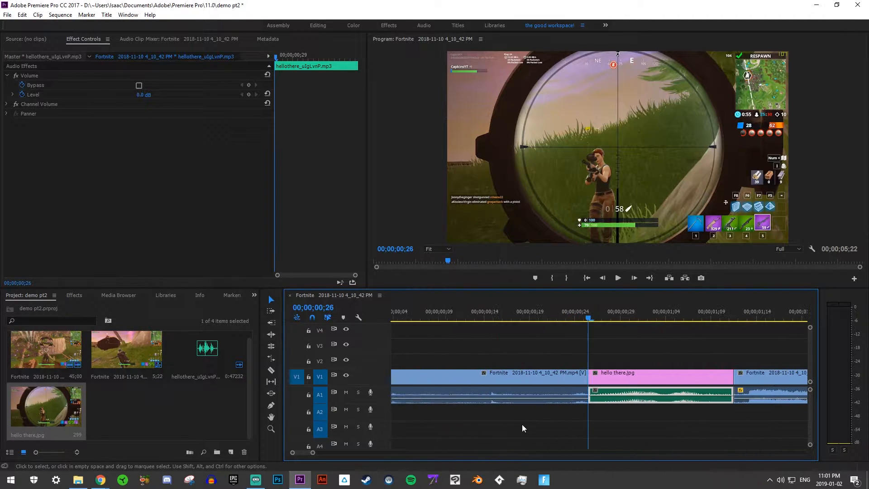
Step: Shift the sound effect and second gameplay segment one frame later, extending the freeze frame to 00;00;01;13 to fill the gap
drag(314, 454, 429, 452)
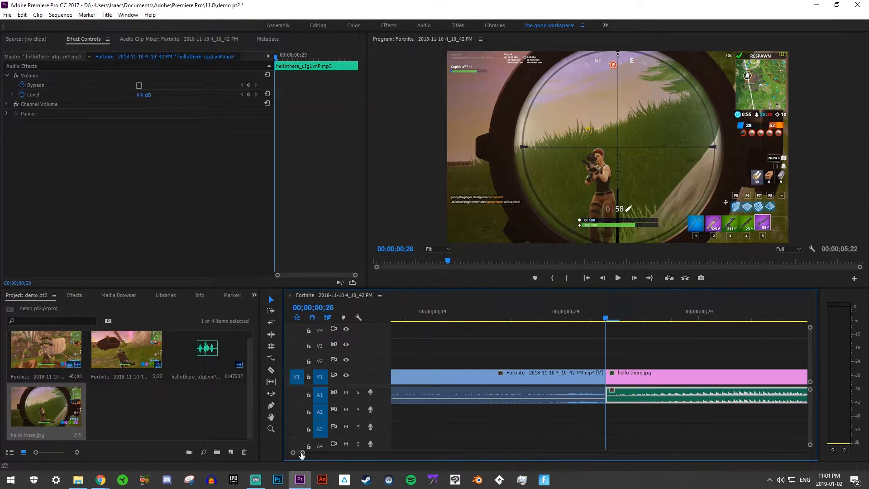
drag(302, 454, 319, 454)
drag(661, 379, 676, 381)
drag(620, 397, 614, 400)
right_click(645, 393)
click(656, 400)
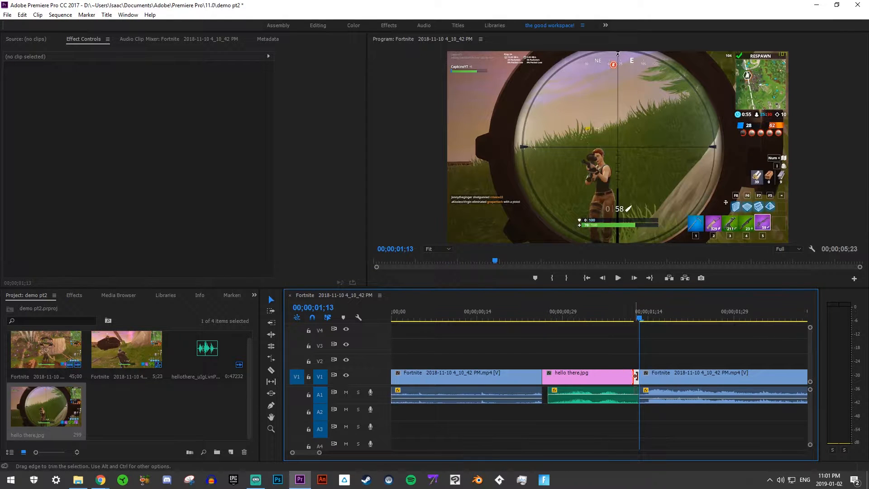
Step: Play the sequence from before the freeze frame to check the sound effect's timing
click(543, 312)
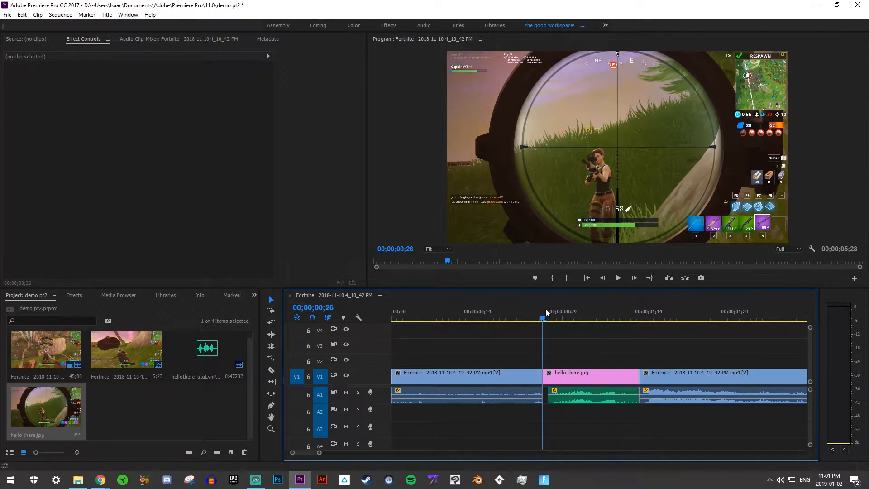
click(480, 312)
click(619, 278)
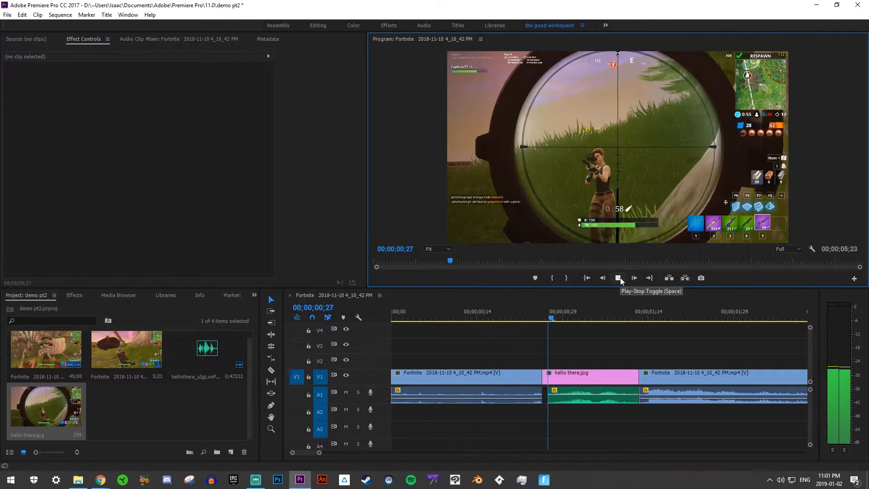
click(620, 277)
drag(540, 316, 546, 316)
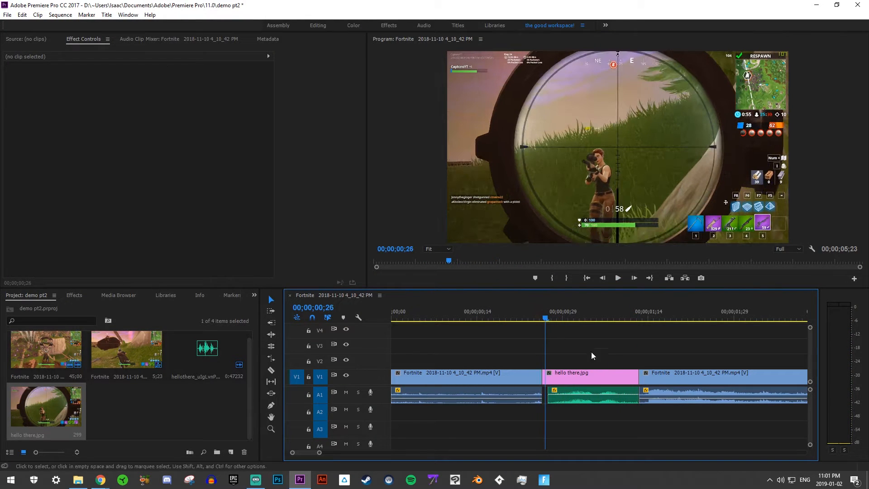
Step: Delay the sound effect to start at 00;00;00;28 and extend the freeze frame to meet the second gameplay segment at 00;00;01;14
click(688, 399)
drag(713, 381, 782, 382)
click(611, 398)
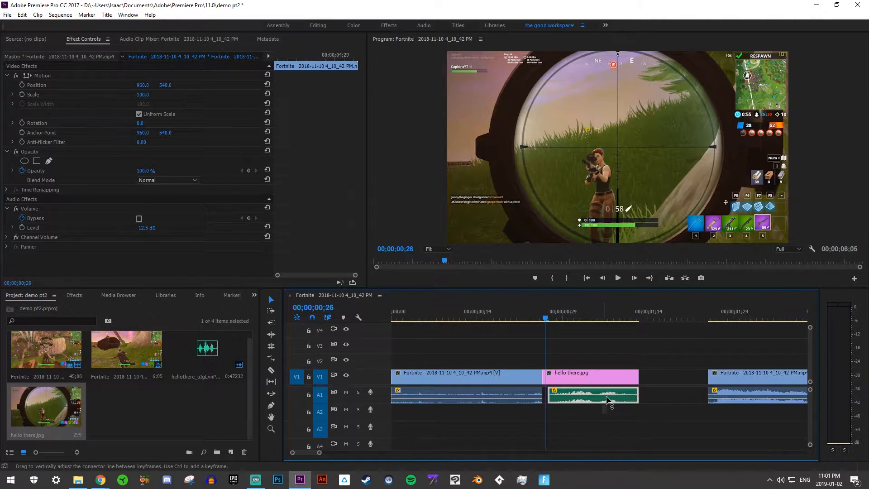
drag(606, 400, 616, 404)
click(683, 397)
key(Delete)
drag(639, 376, 647, 377)
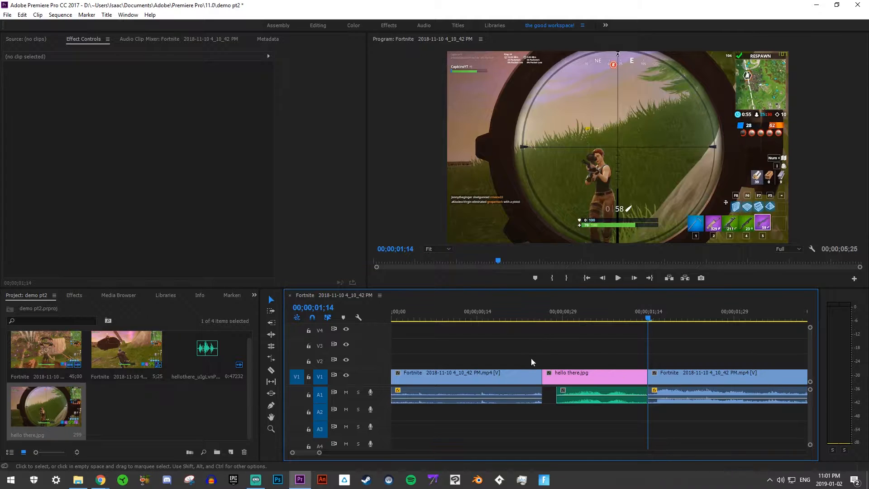
Step: Play the transition into the freeze frame again and return the playhead to 00;00;00;26
drag(554, 313, 525, 313)
click(617, 278)
click(617, 278)
drag(599, 313, 545, 297)
click(616, 279)
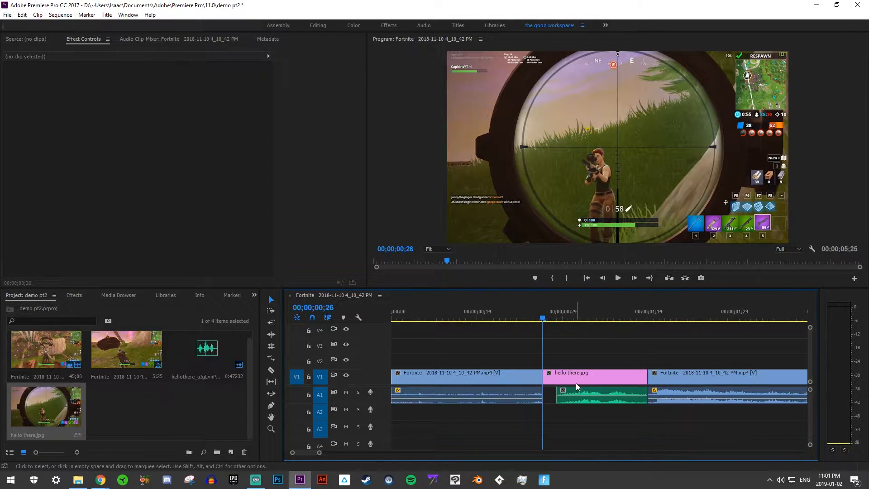
Step: Split the freeze frame at 00;00;00;28, where the sound effect starts
click(565, 374)
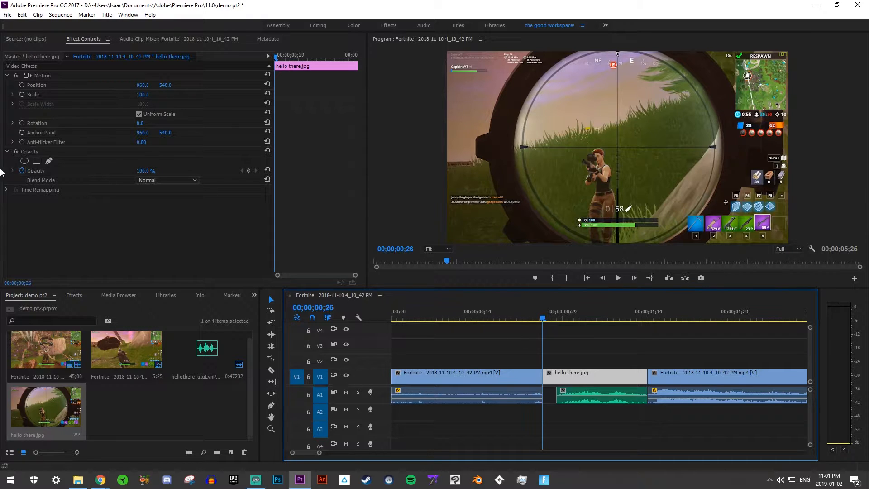
drag(549, 317, 557, 319)
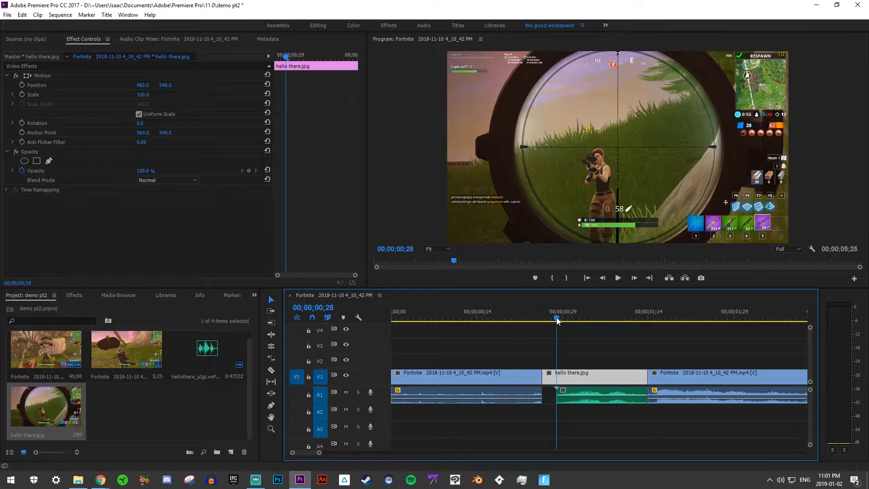
click(567, 400)
click(270, 370)
click(557, 376)
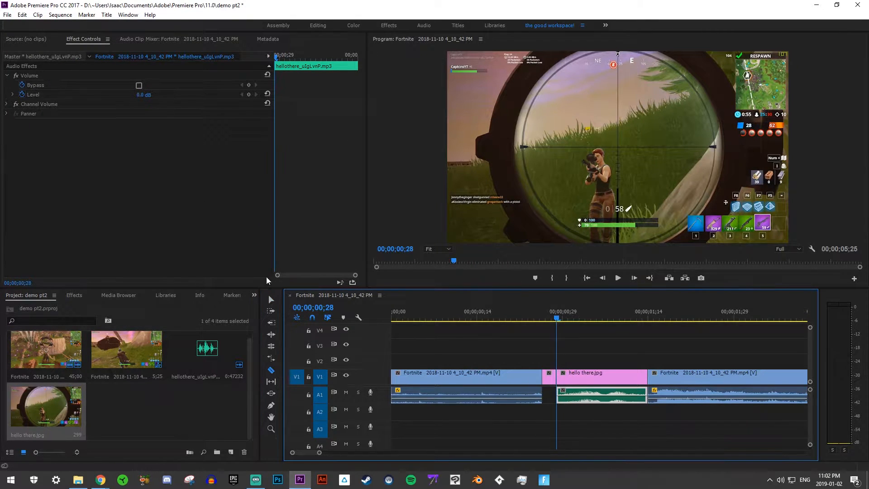
Step: Scale the freeze frame's second part to 359 and reposition it to 1420.9, 86.6, framing the enemy character
click(271, 300)
click(549, 377)
drag(557, 316, 565, 294)
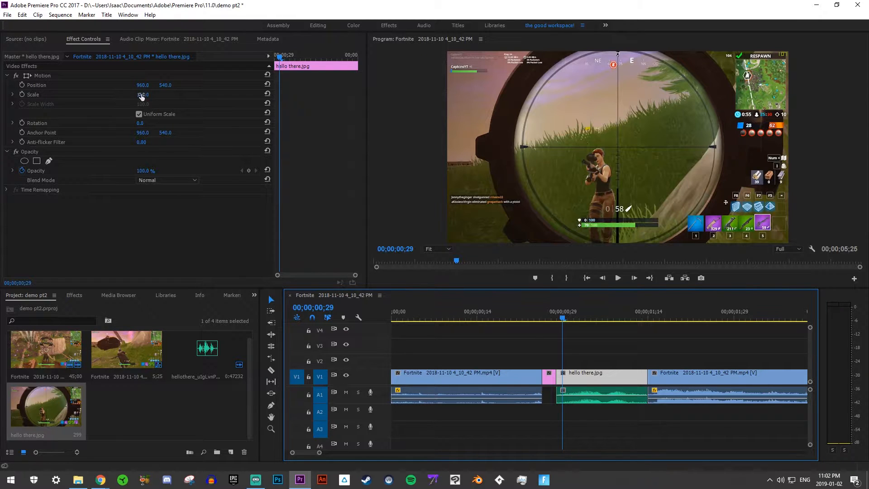
drag(142, 97, 267, 53)
click(682, 200)
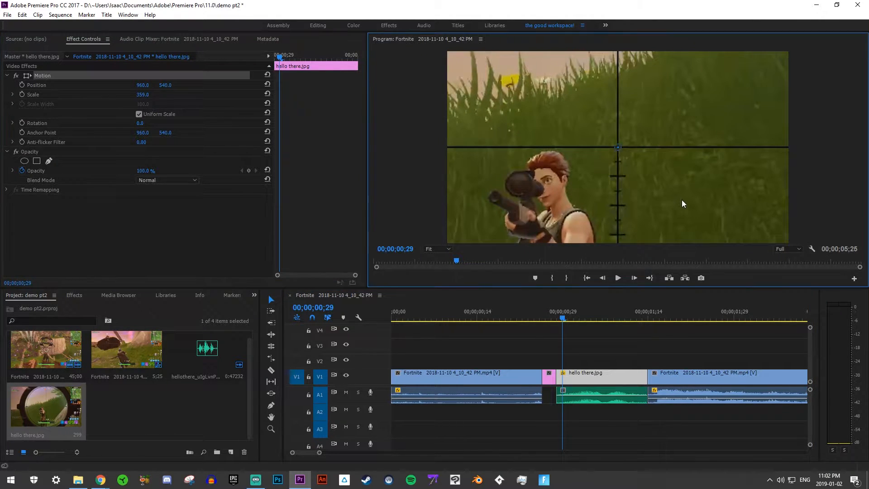
drag(642, 200, 723, 119)
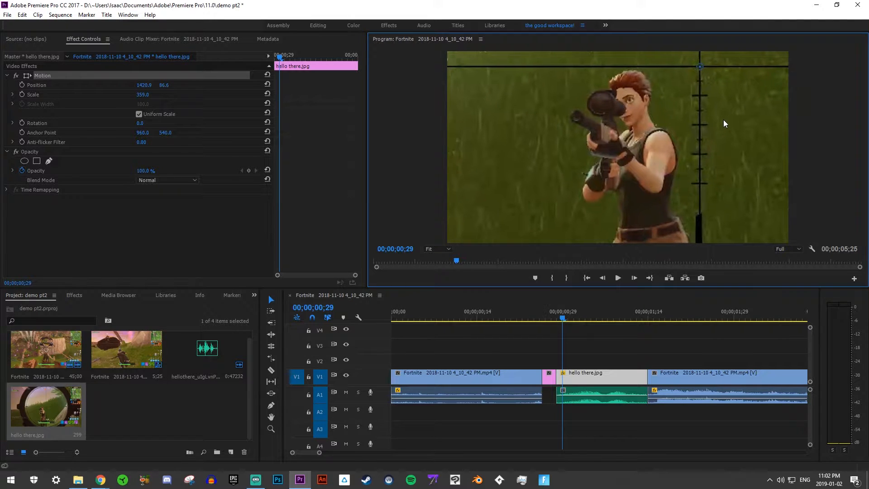
Step: Play the sequence from the beginning through the zoomed freeze frame
click(500, 313)
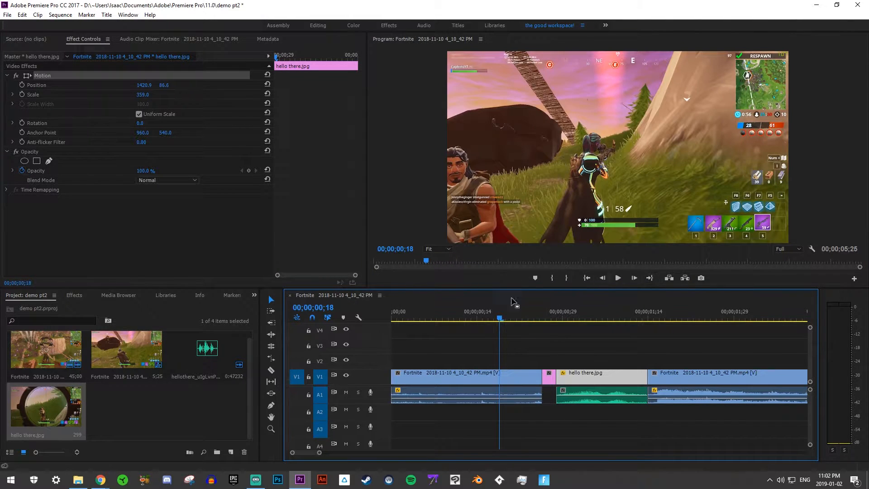
key(Home)
click(617, 279)
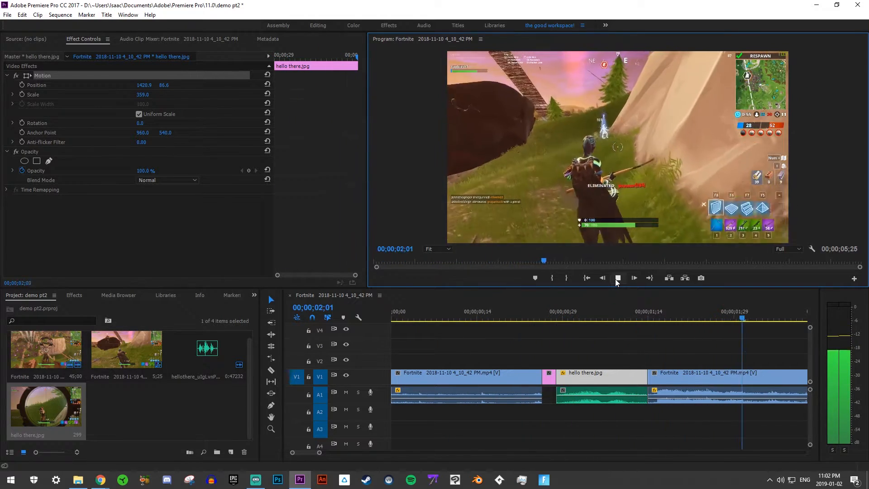
click(617, 278)
Step: Move the zoomed freeze frame and sound effect four frames later, extending the unzoomed part and closing the gap before the gameplay
mouse_move(321, 453)
mouse_down()
mouse_move(411, 442)
mouse_move(332, 446)
mouse_up()
drag(546, 346, 577, 426)
drag(571, 379, 611, 378)
drag(513, 377, 526, 376)
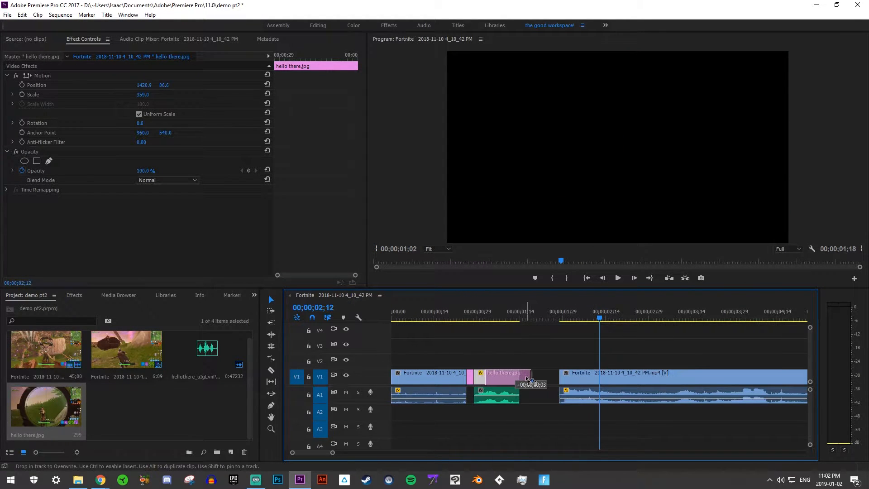
click(511, 390)
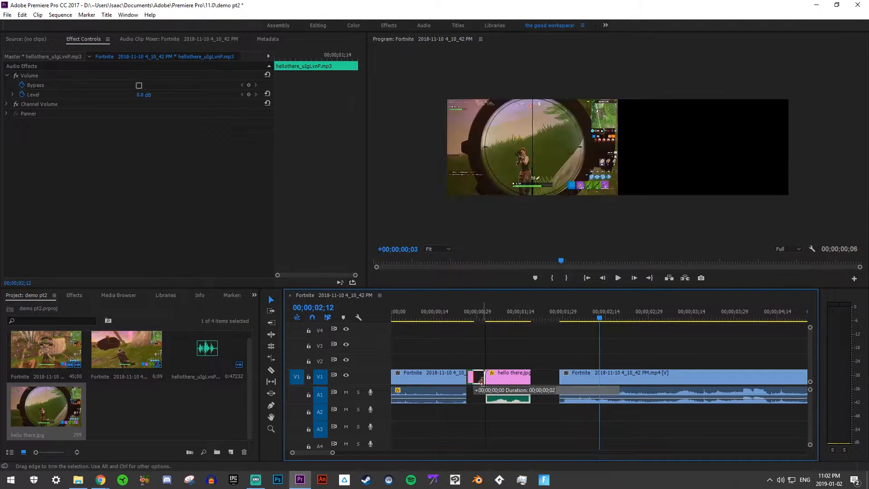
right_click(552, 384)
click(573, 384)
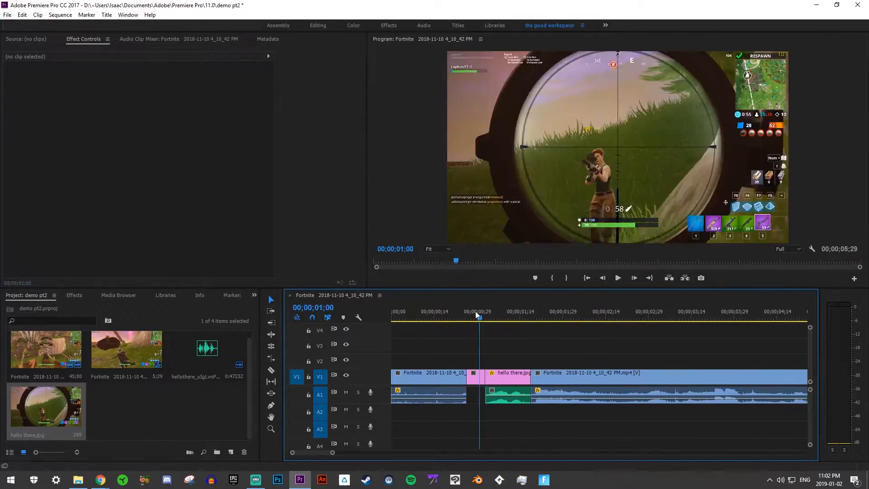
Step: Review the sequence in the maximized program monitor, then restore the workspace and stop playback
click(618, 277)
key(grave)
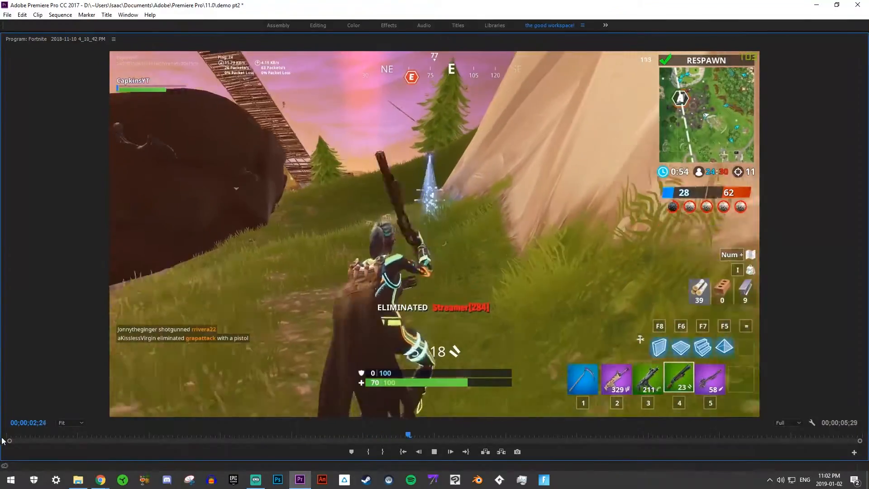
click(403, 451)
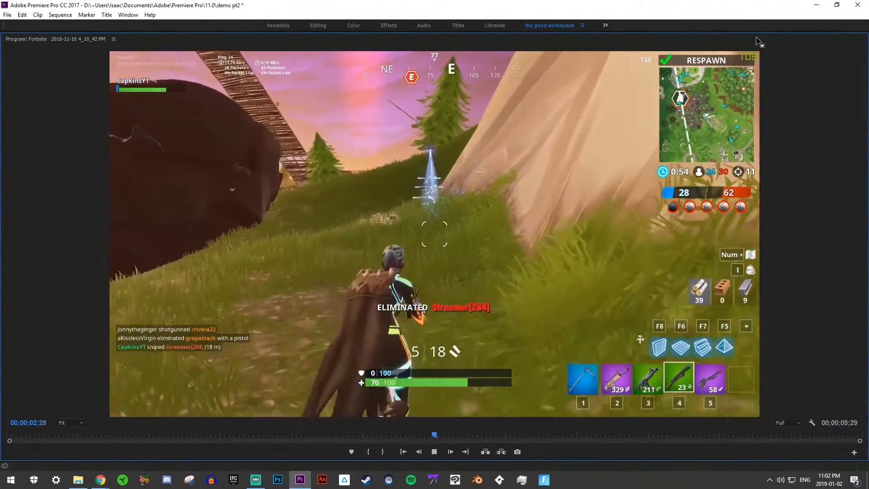
key(grave)
click(620, 277)
Step: Move the second gameplay segment, the zoomed freeze frame and the sound effect later, opening a gap after the unzoomed freeze frame
drag(579, 374, 727, 379)
drag(492, 375, 565, 376)
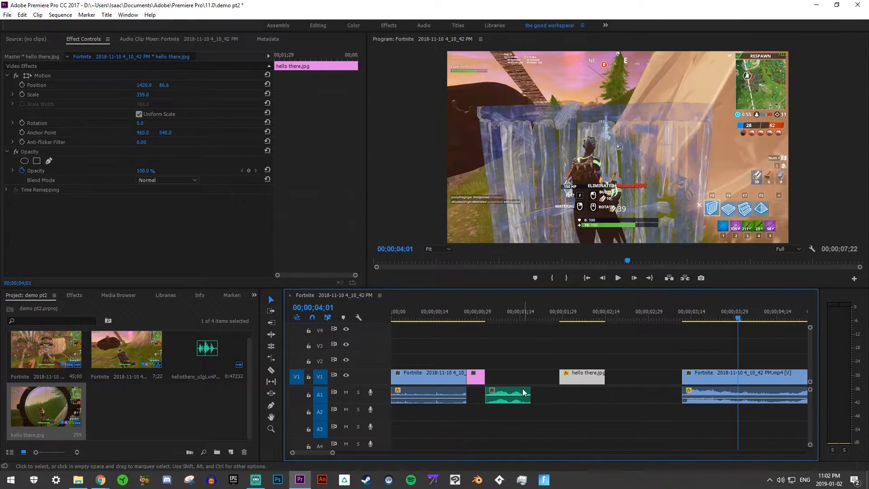
click(529, 401)
drag(529, 401, 604, 401)
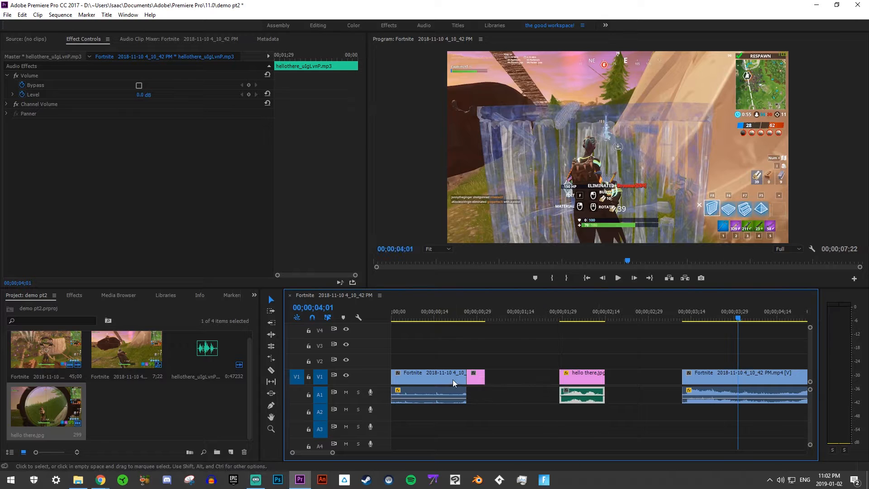
Step: Lengthen the unzoomed freeze frame and ripple delete the gaps so the second gameplay segment starts at 00;00;02;05
drag(485, 376, 535, 374)
right_click(547, 375)
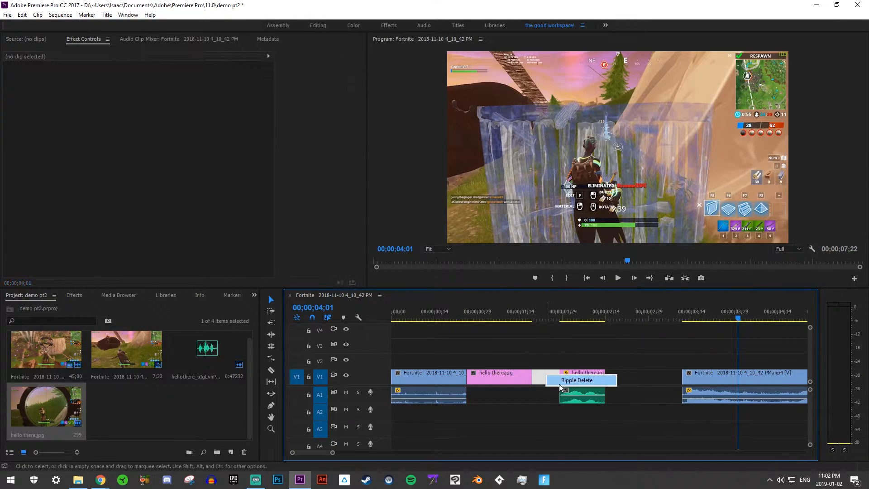
click(558, 383)
right_click(617, 384)
click(624, 391)
right_click(626, 390)
click(634, 394)
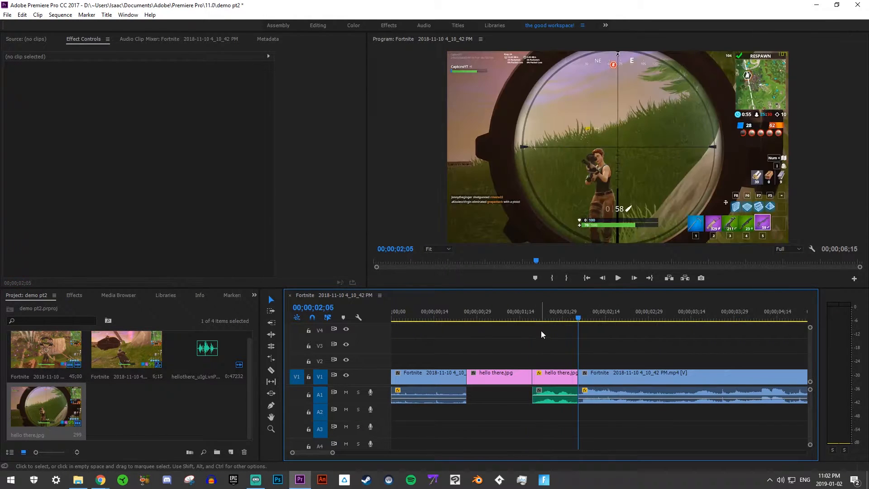
Step: Play the whole sequence from the start in the maximized program monitor and restore the workspace
key(Home)
key(grave)
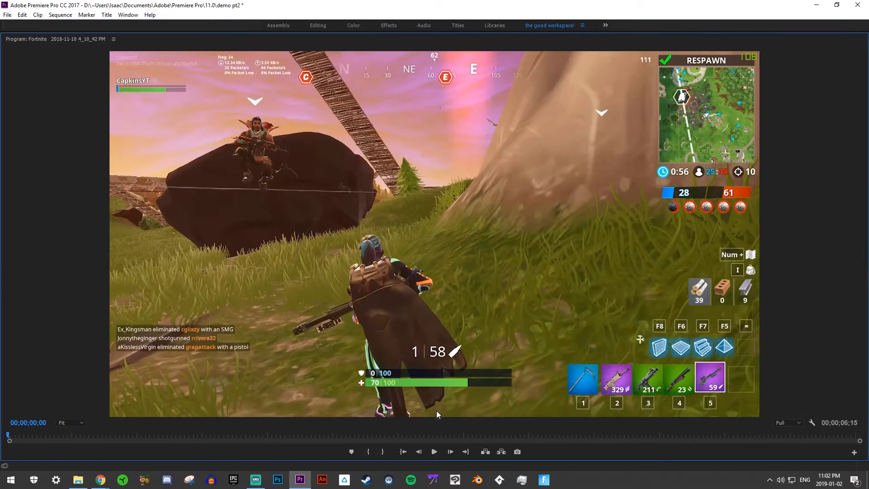
click(434, 451)
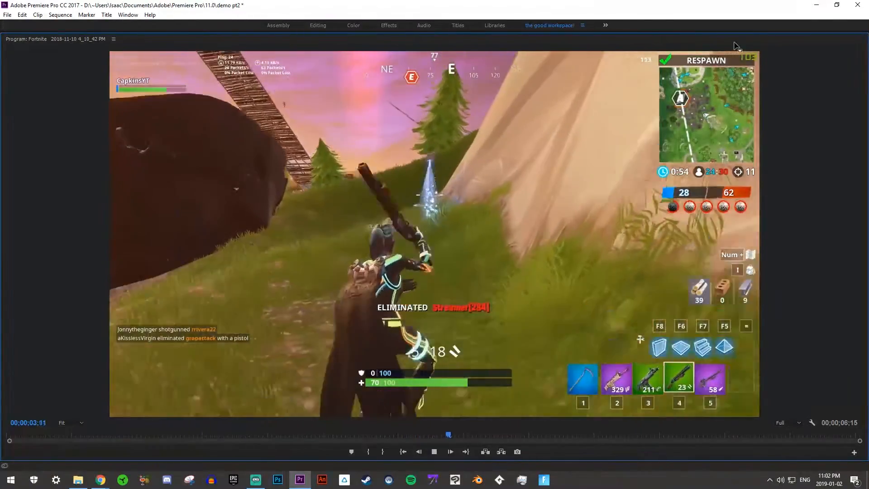
key(grave)
click(589, 396)
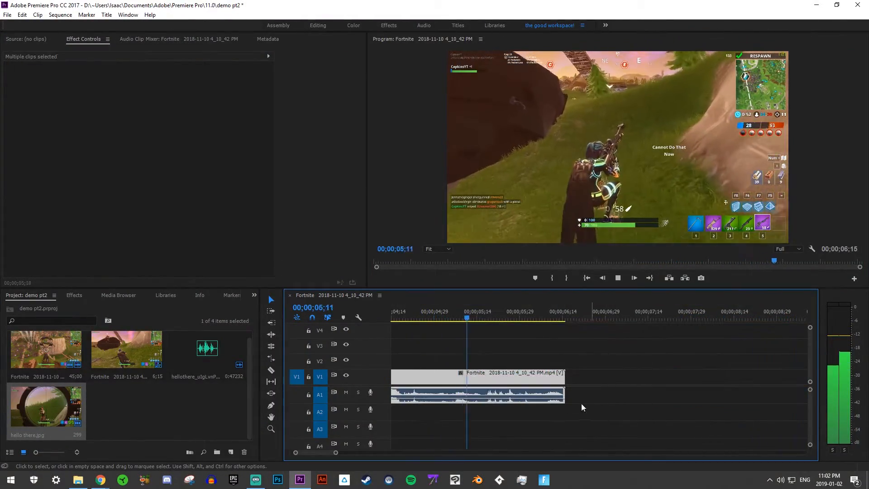
scroll(444, 309, up, 3)
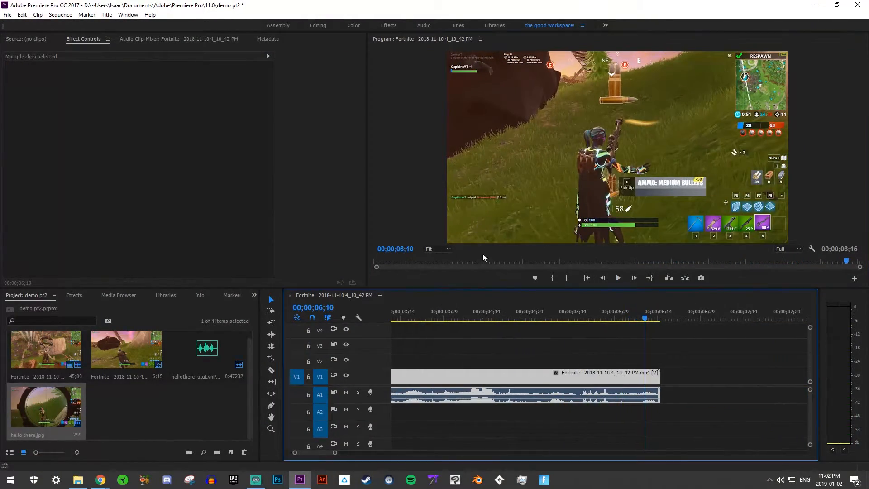
Step: Shorten the unzoomed freeze frame by moving the zoomed freeze frame, sound effect and second gameplay segment slightly earlier over its end
click(492, 263)
drag(559, 338, 635, 444)
drag(551, 380, 536, 378)
click(479, 374)
Step: Play the edited sequence from the start in the maximized program monitor and restore the workspace
key(Home)
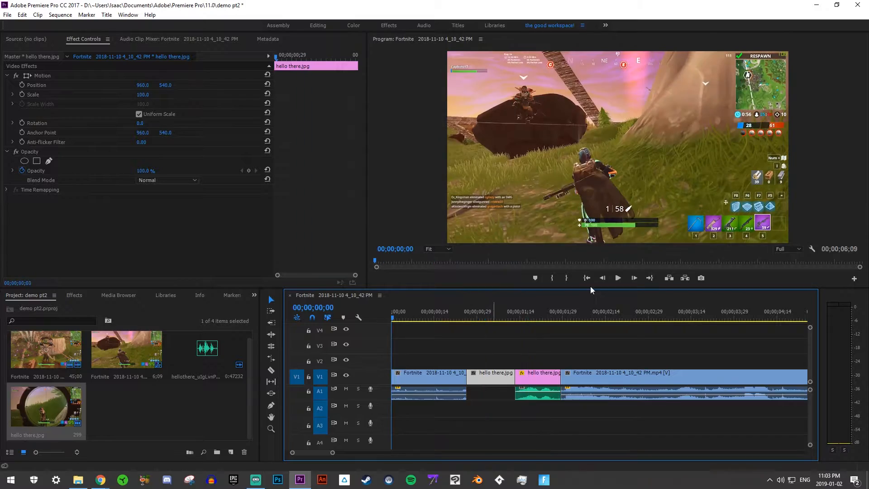
key(grave)
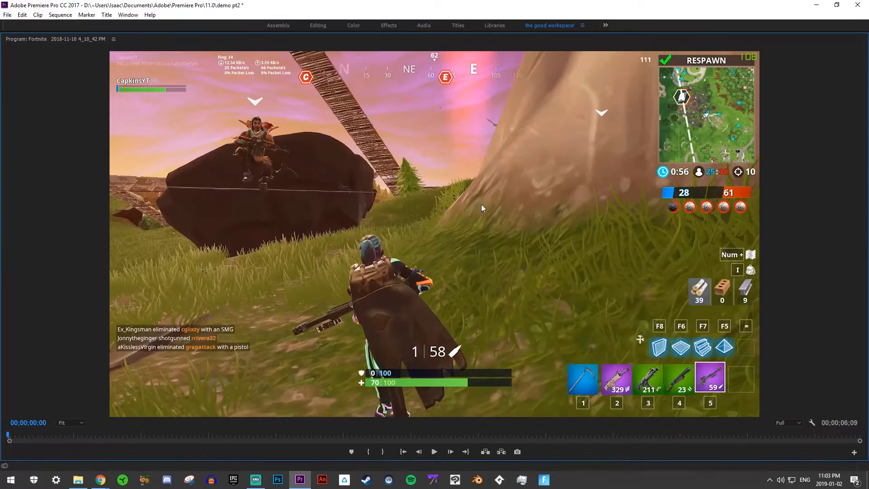
click(434, 452)
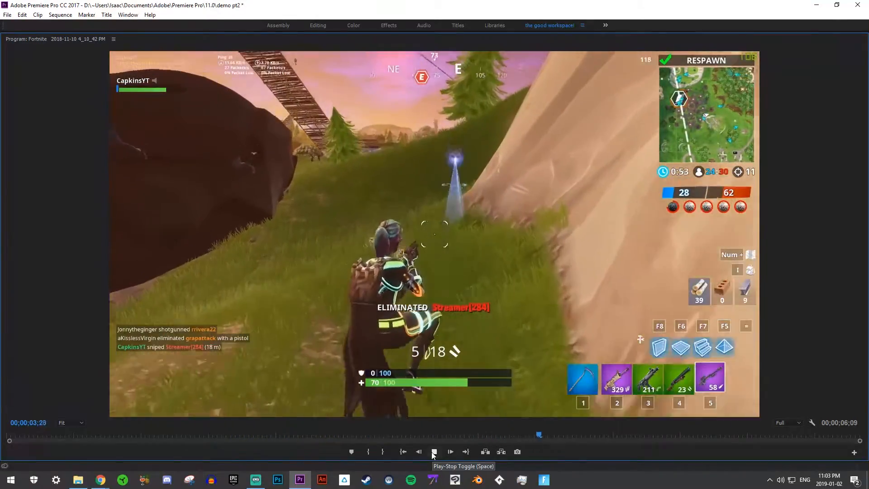
click(433, 452)
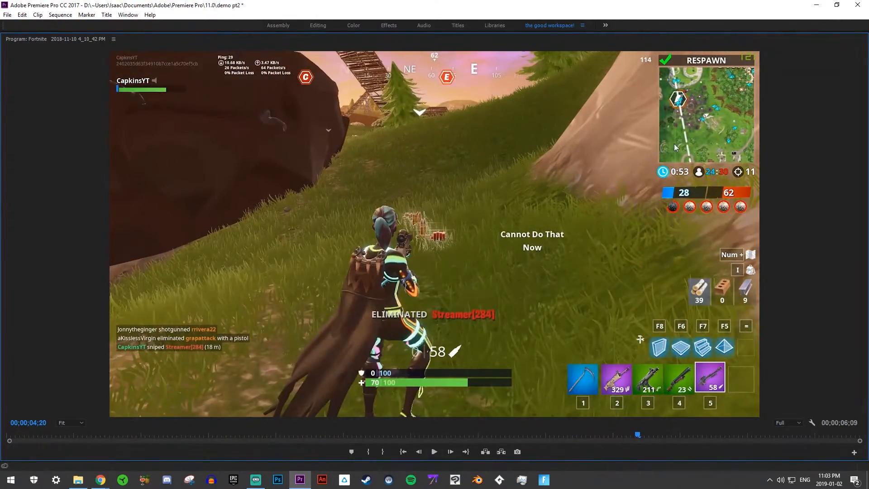
key(grave)
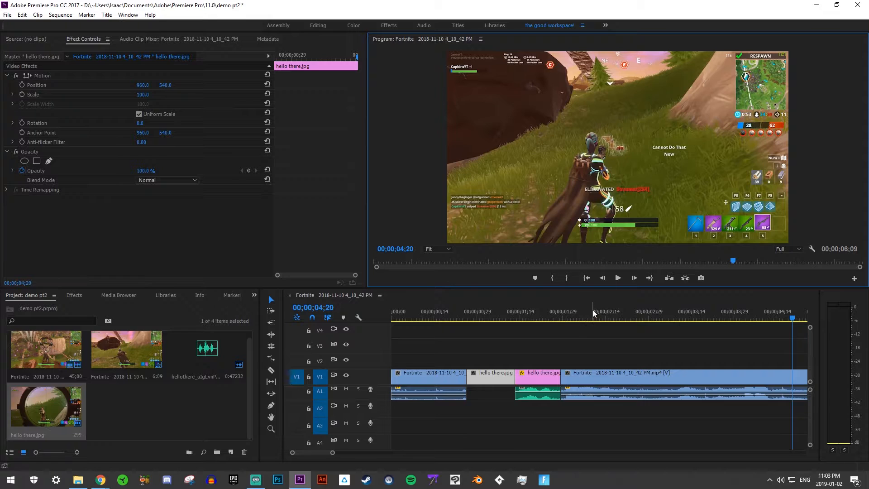
Step: Preview the 2018-11-10 4_10_56 PM and 4_13_35 PM Fortnite recordings from the Captures folder, scrubbing through each for the next moment
drag(332, 452, 390, 453)
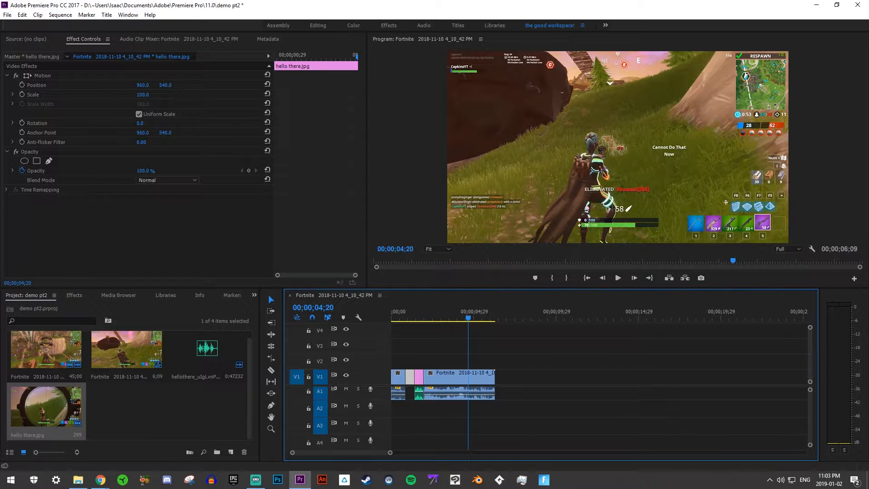
click(518, 360)
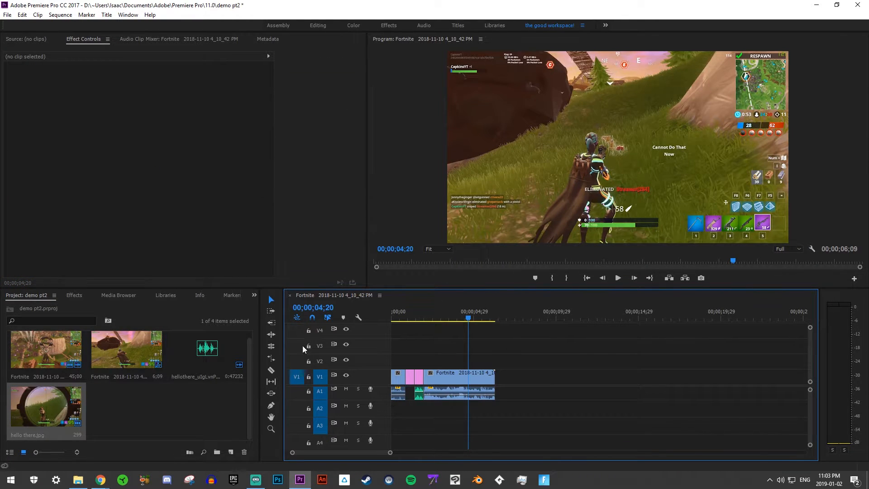
click(77, 480)
click(375, 165)
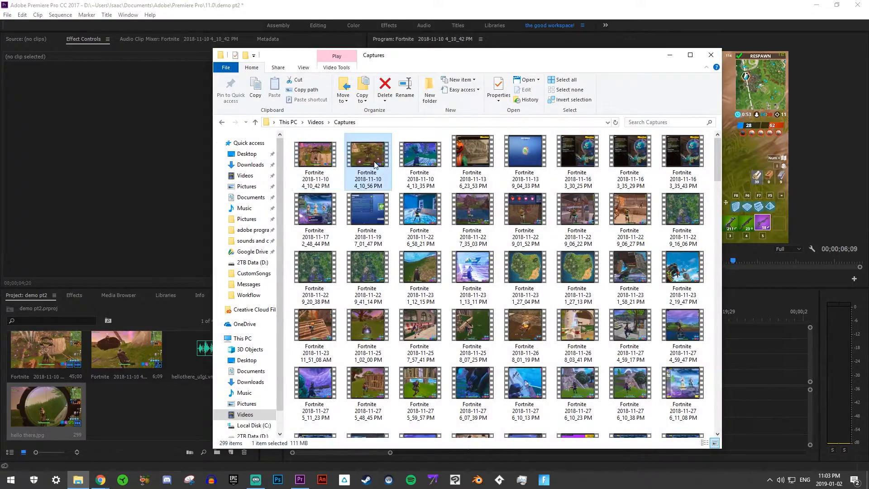
double_click(375, 165)
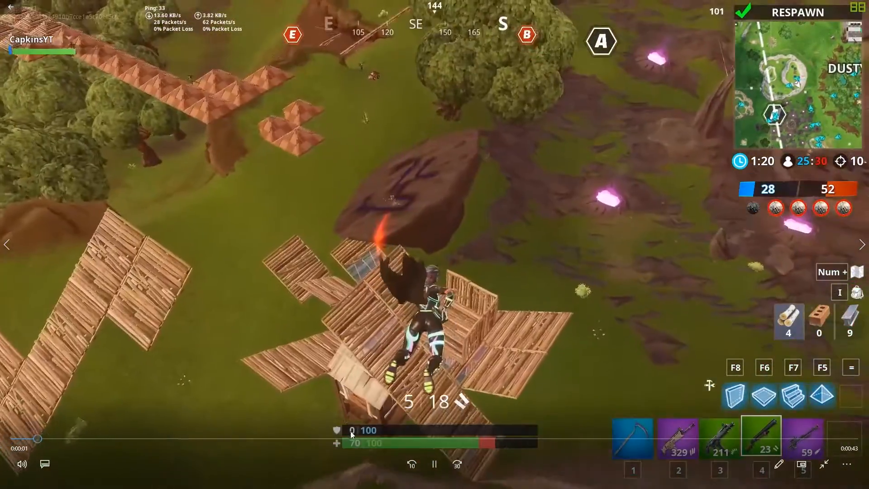
drag(352, 437, 595, 438)
click(861, 244)
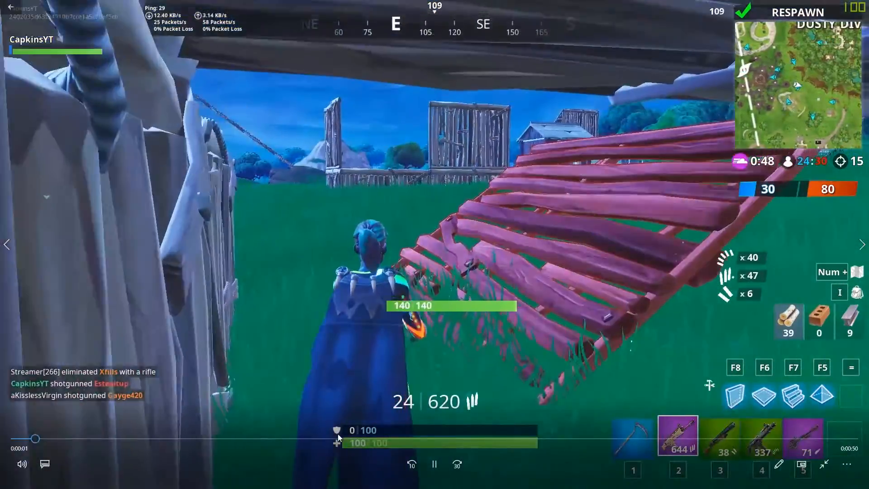
drag(339, 437, 375, 438)
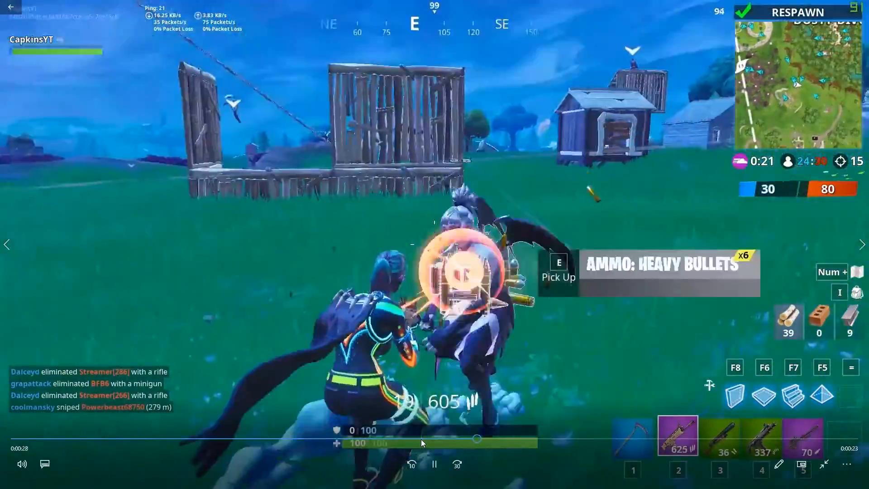
click(433, 464)
key(Escape)
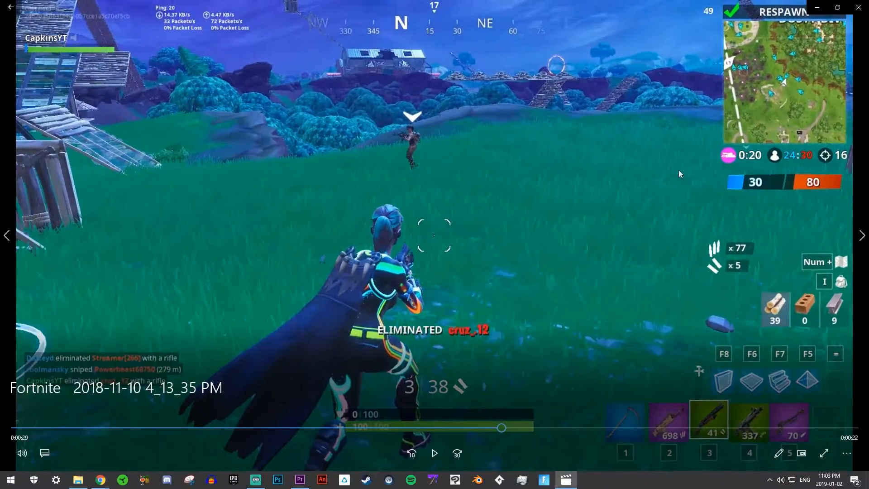
click(859, 12)
drag(381, 164, 751, 381)
click(711, 55)
scroll(655, 372, down, 5)
scroll(646, 362, down, 2)
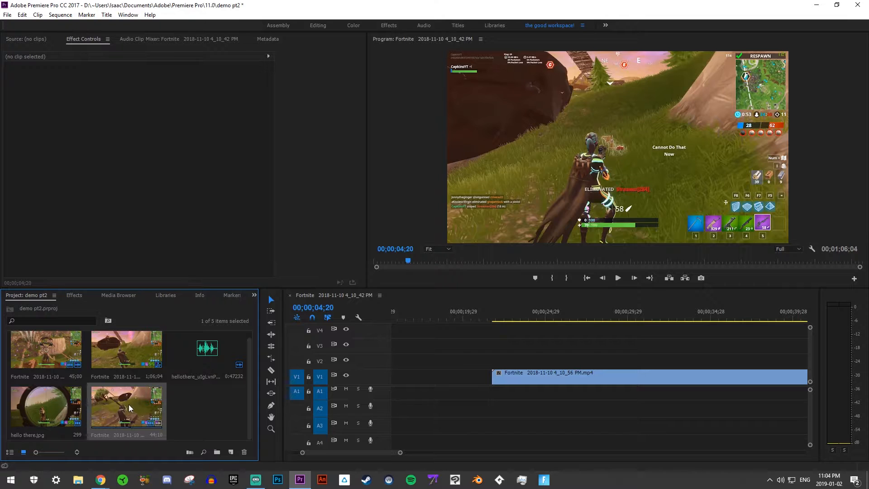
drag(323, 331, 510, 386)
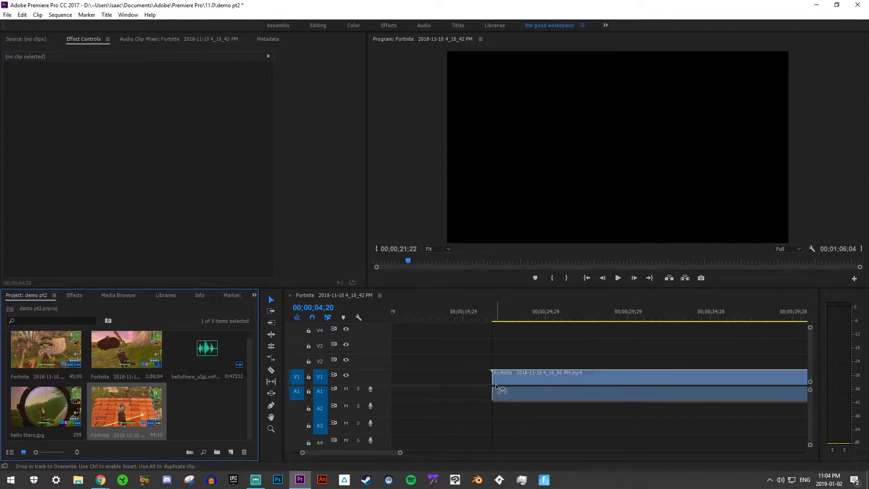
drag(401, 453, 443, 452)
click(466, 385)
drag(569, 374, 447, 369)
drag(522, 317, 650, 320)
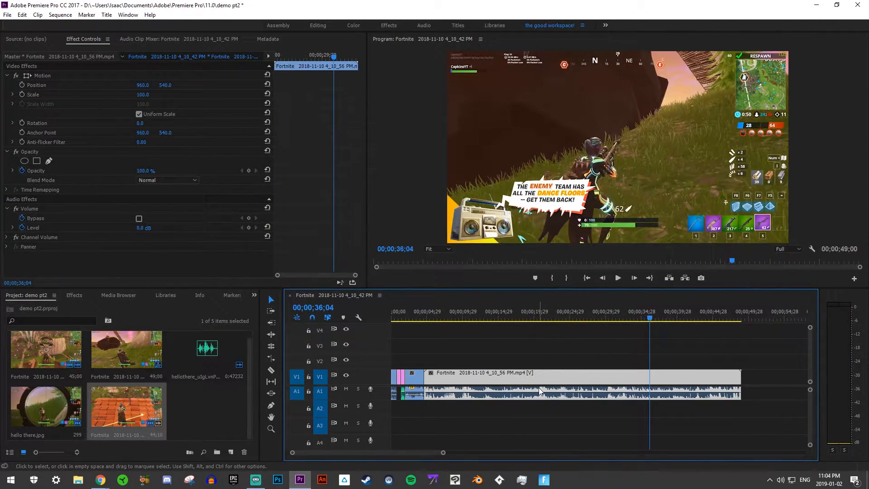
key(Delete)
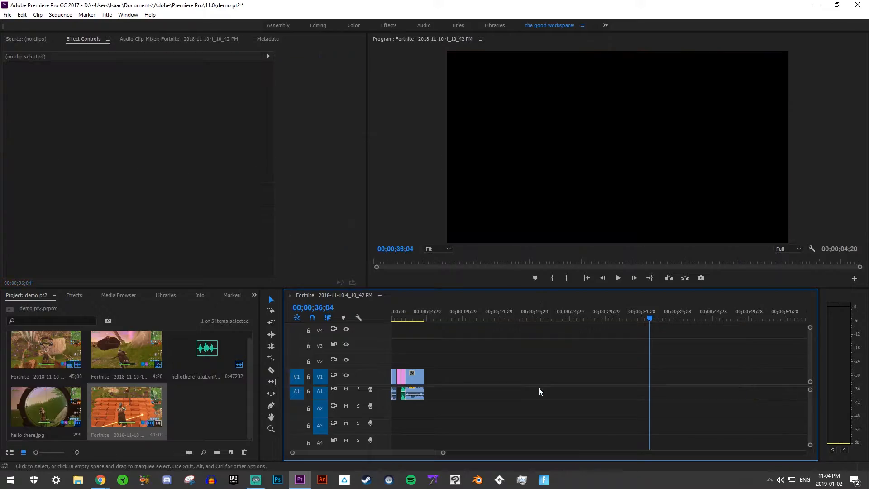
Step: Check the Fortnite 2018-11-10 4_13_35 PM recording in the Captures folder and add it to the sequence directly after the last clip
click(85, 478)
click(239, 176)
double_click(313, 165)
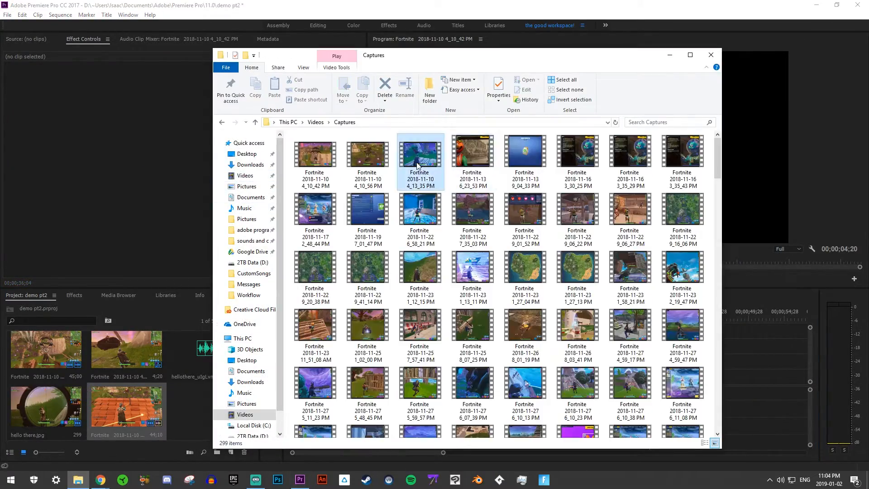
double_click(418, 164)
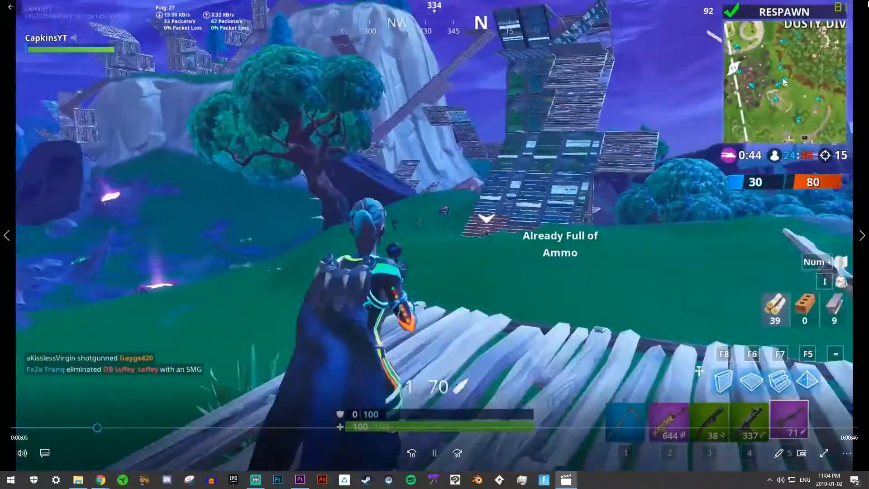
click(858, 7)
drag(418, 164, 448, 374)
Step: Split the 4_13_35 PM clip at 00;00;29;13, delete the part before the cut and ripple delete the gap
drag(486, 317, 603, 322)
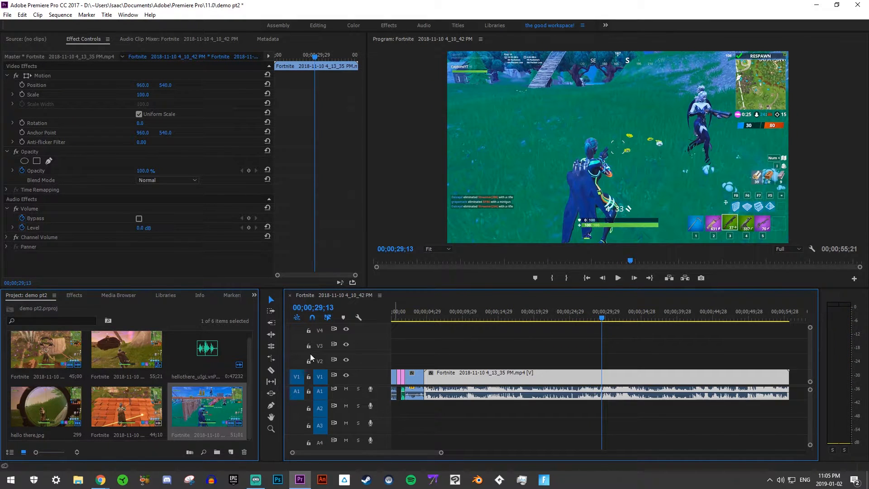
click(271, 370)
click(602, 377)
click(271, 300)
key(Delete)
right_click(466, 344)
click(493, 349)
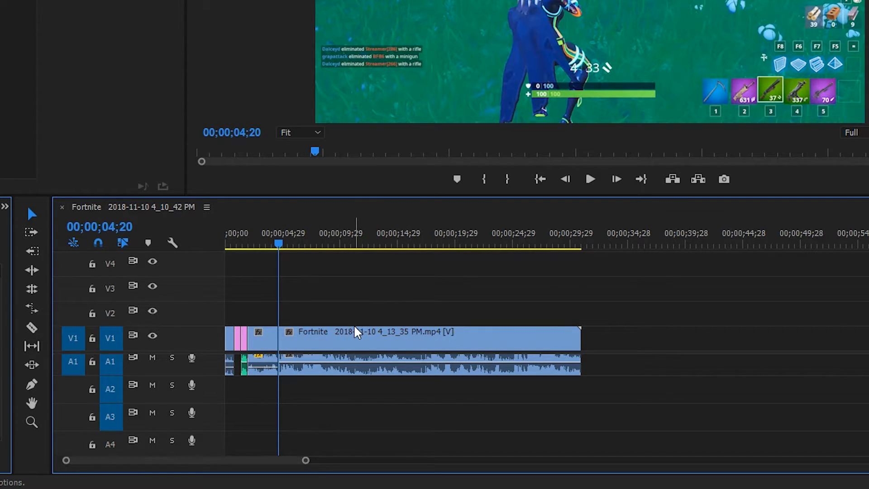
Step: Move the 4_13_35 PM clip later, extend its start back to about 6.5 seconds on the timeline and play the recovered footage
drag(381, 346, 454, 349)
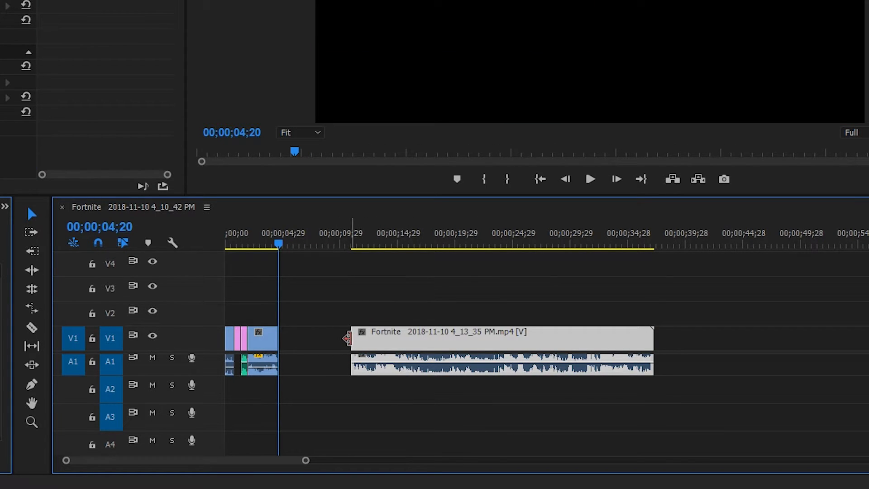
drag(354, 337, 301, 338)
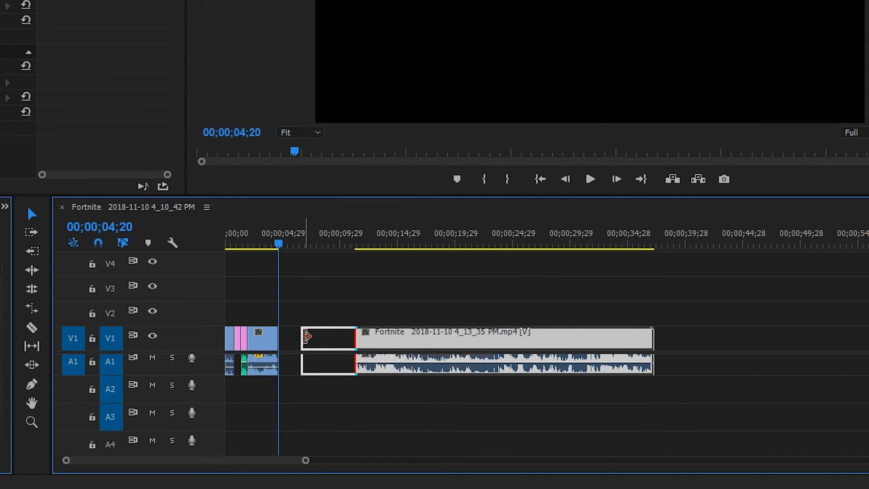
click(590, 179)
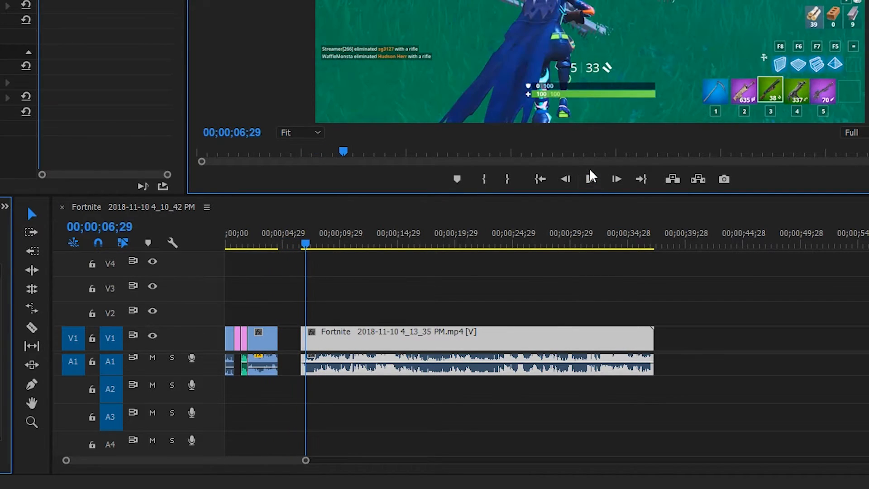
Step: Expand the audio tracks and lower the 4_13_35 PM clip's audio level to -9.0 dB
key(shift+3)
key(alt+=)
drag(558, 394, 562, 408)
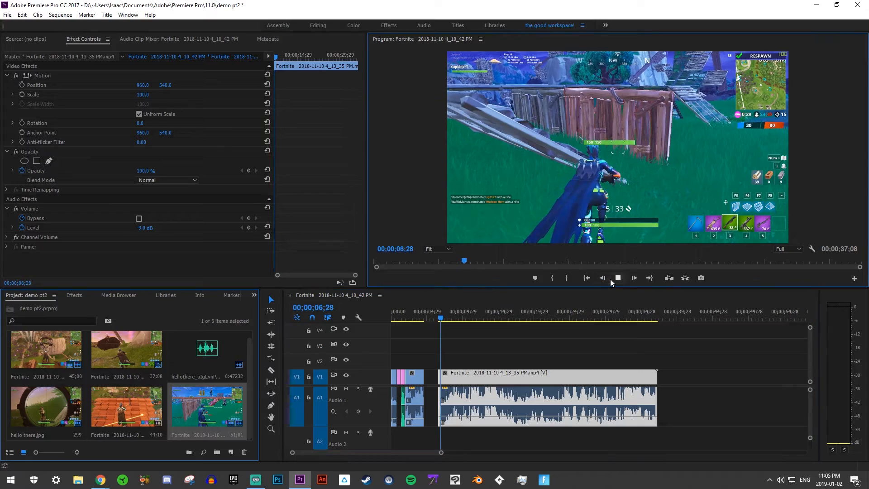
Step: Play through the 4_13_35 PM clip, trim its start to about 11 seconds on the timeline and ripple delete the gap before it
click(590, 179)
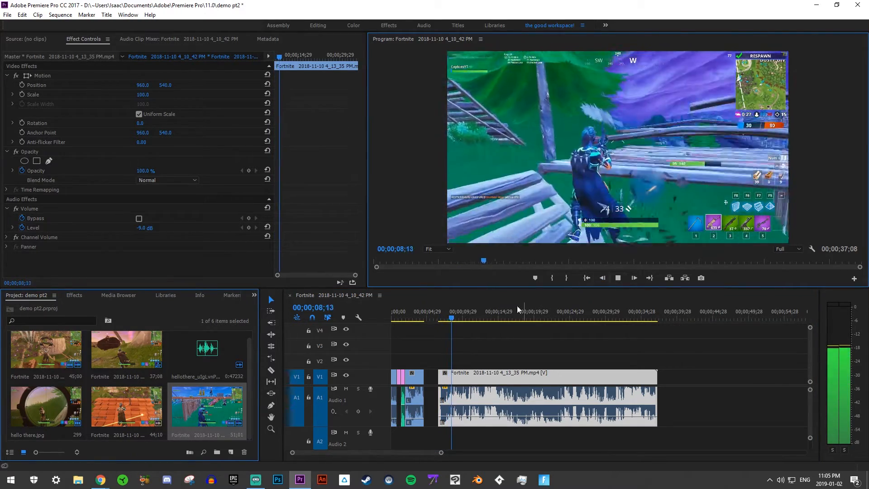
click(618, 278)
drag(497, 312, 482, 314)
drag(442, 372, 471, 373)
right_click(455, 382)
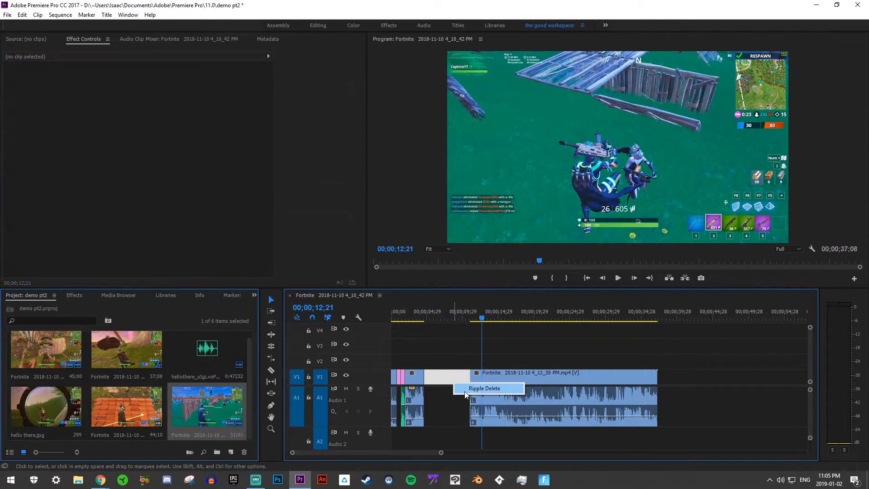
click(472, 389)
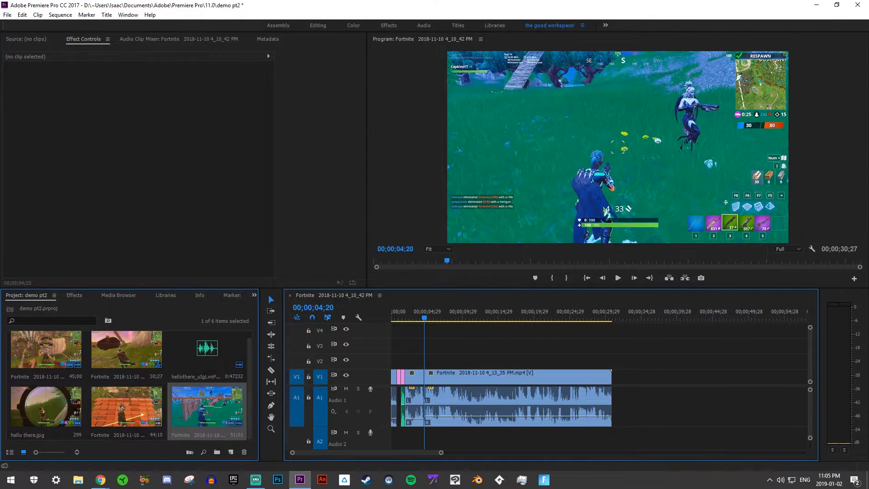
Step: Find the keemstar-screaming sound by searching "keem" in the sounds and clips folder and place it on audio track A2 at 00;00;04;20
mouse_move(104, 481)
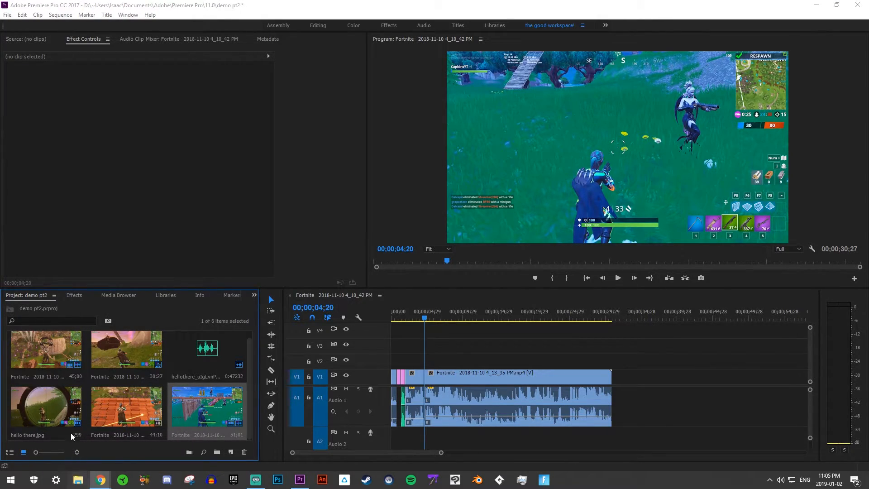
click(78, 480)
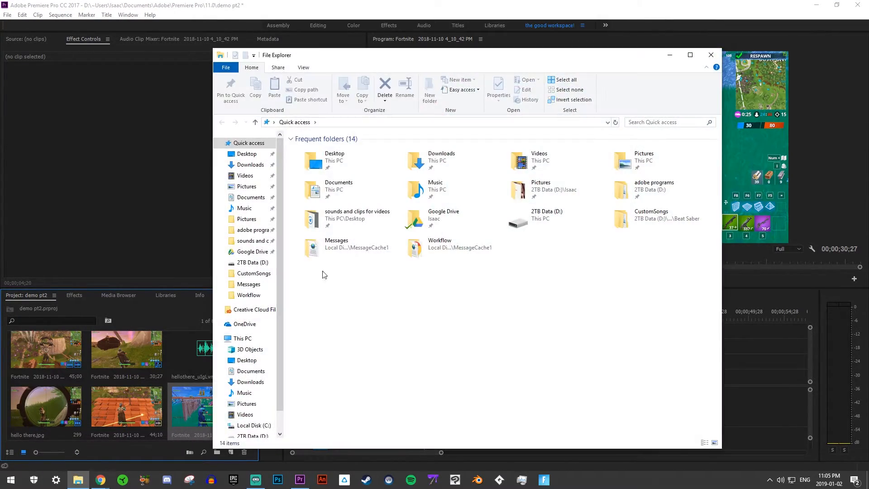
click(251, 243)
click(661, 123)
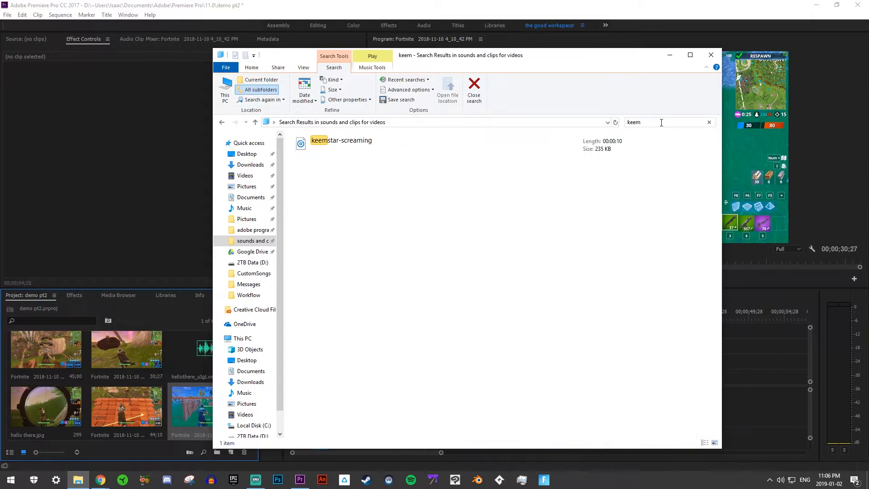
drag(401, 145, 432, 438)
click(710, 56)
drag(808, 433, 810, 443)
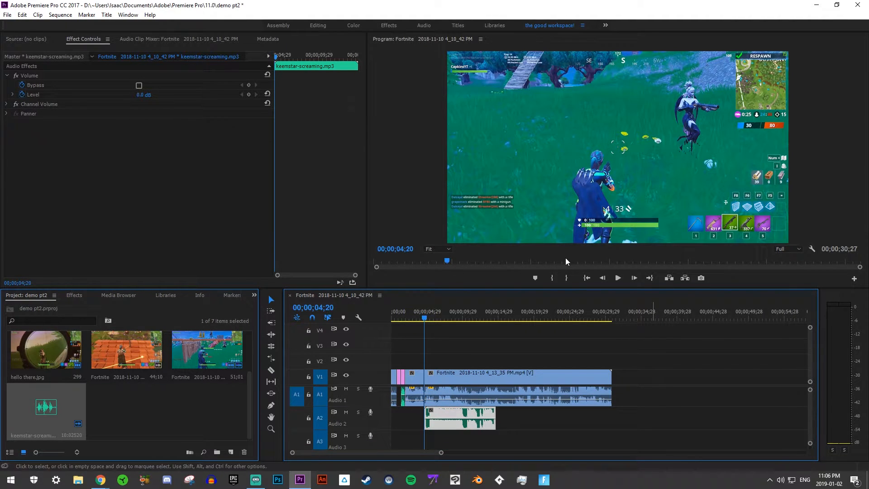
Step: Play the scream over the gameplay, split the sound at 00;00;08;16 and delete the part after the cut
click(618, 278)
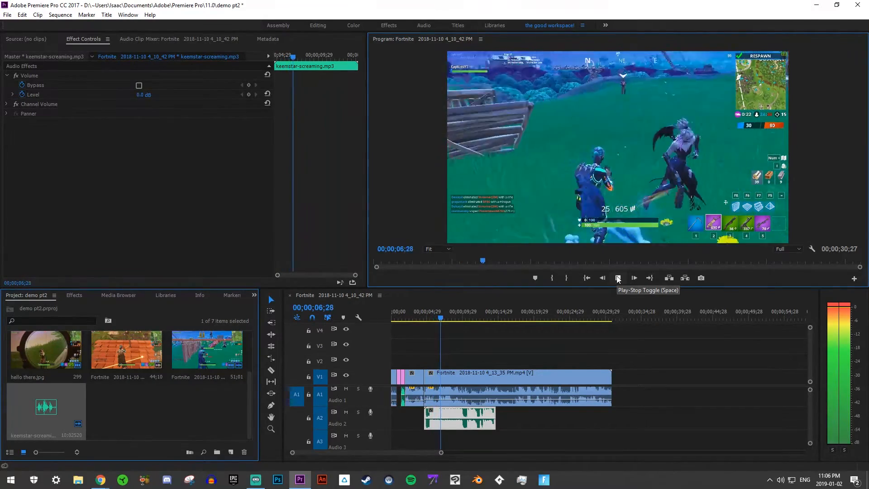
click(618, 278)
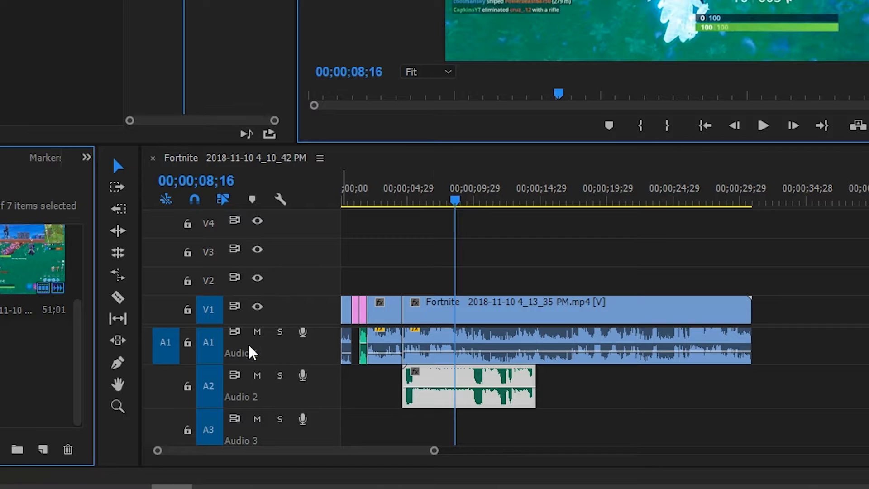
click(118, 298)
click(456, 409)
click(456, 409)
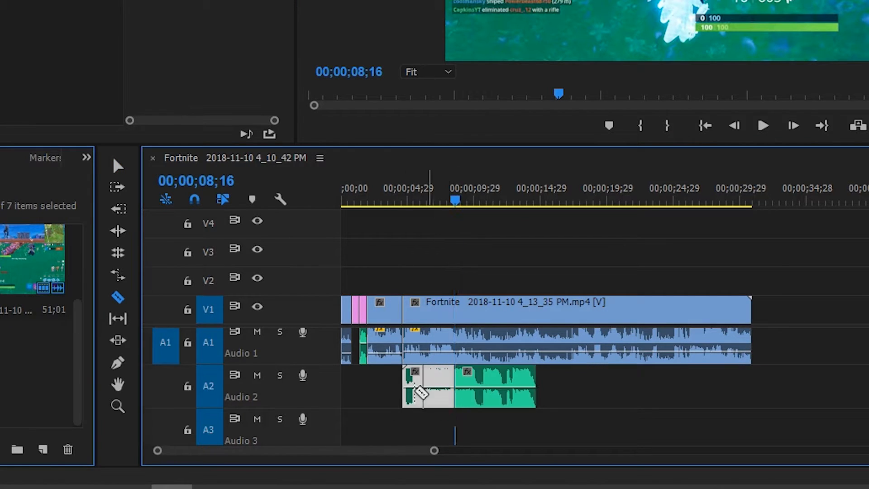
click(118, 166)
click(494, 397)
key(Delete)
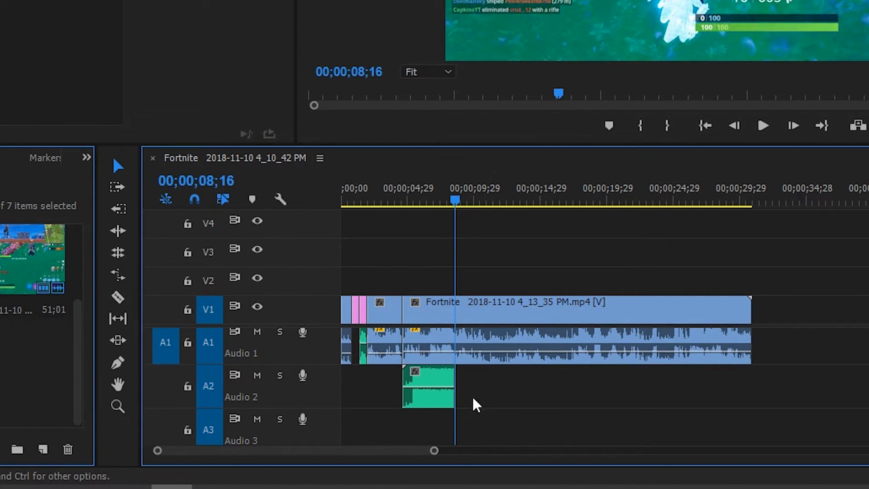
Step: Split the 4_13_35 PM clip and the scream sound at 00;00;05;11, remove the parts before the cut and ripple delete the gap
mouse_move(423, 189)
mouse_down()
mouse_move(387, 189)
mouse_move(417, 190)
mouse_up()
click(118, 297)
shift+click(421, 317)
click(419, 388)
click(120, 167)
drag(397, 391, 412, 389)
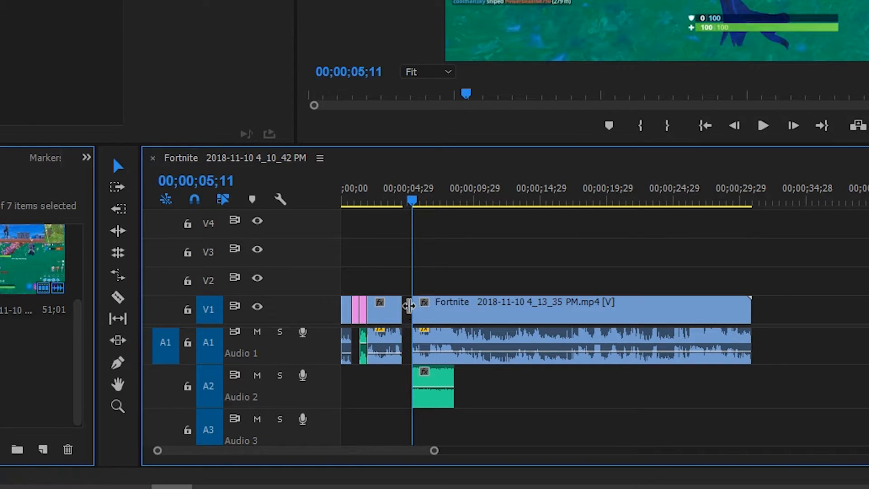
right_click(407, 313)
click(453, 316)
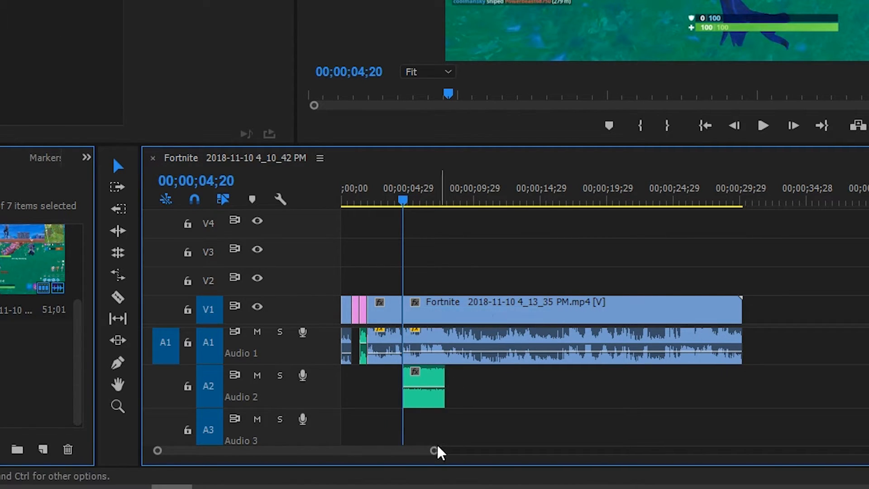
Step: Play back the gameplay with the scream and lower the keemstar-screaming sound's level to about -10.6 dB
drag(435, 450, 371, 448)
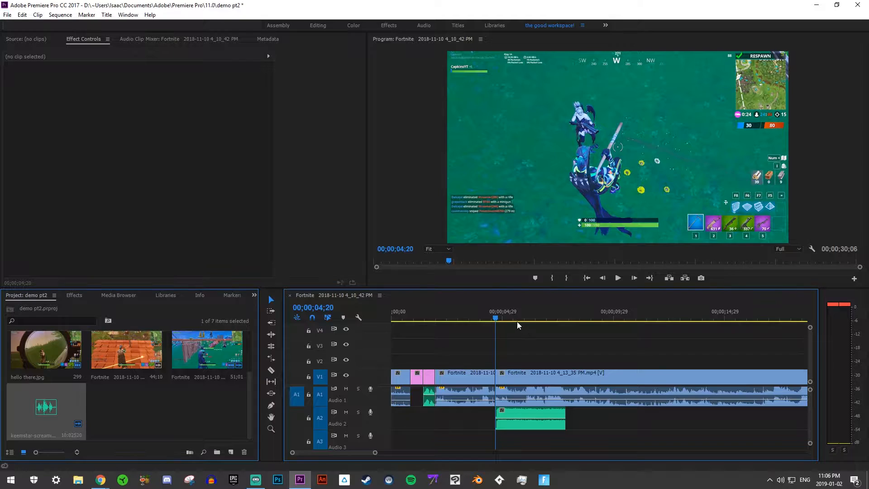
click(623, 276)
click(620, 277)
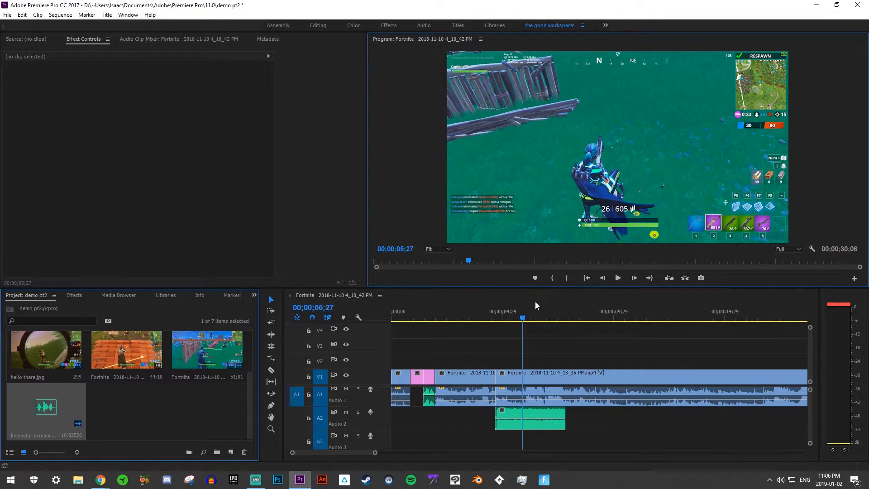
drag(510, 418, 512, 430)
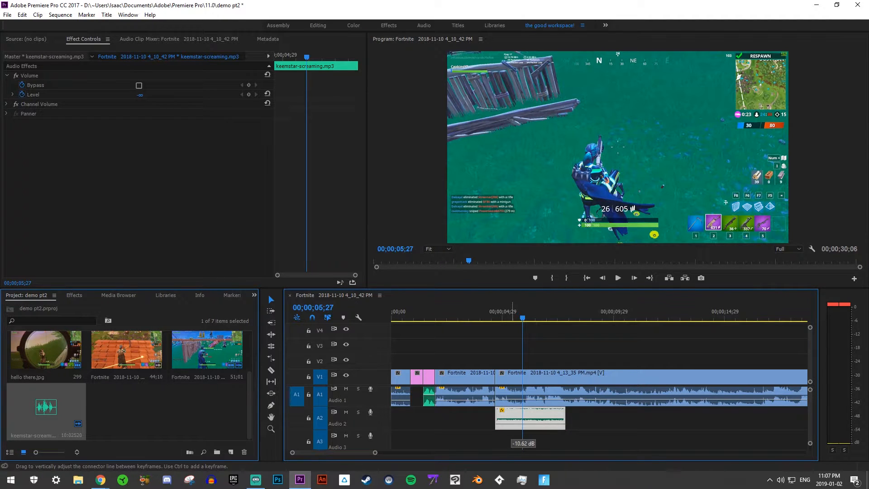
Step: Split the 4_13_35 PM clip and the scream at 00;00;07;15 and delete the leftover end of the scream
drag(523, 317, 560, 318)
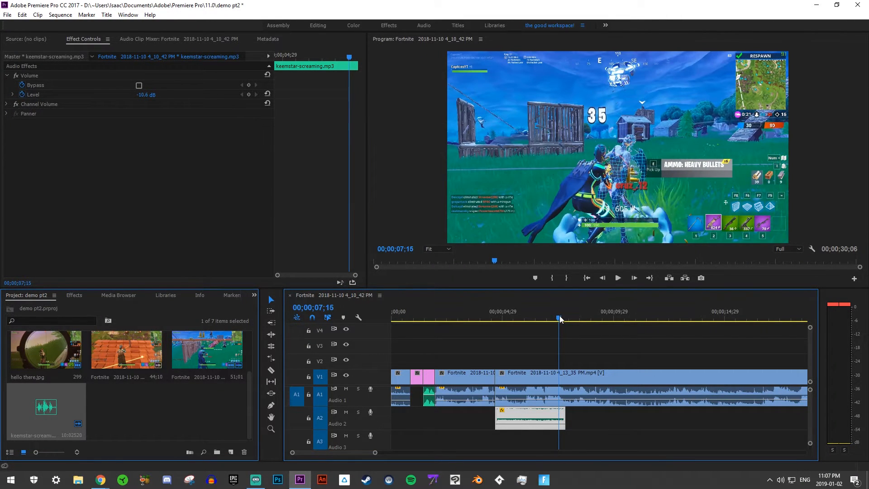
click(271, 370)
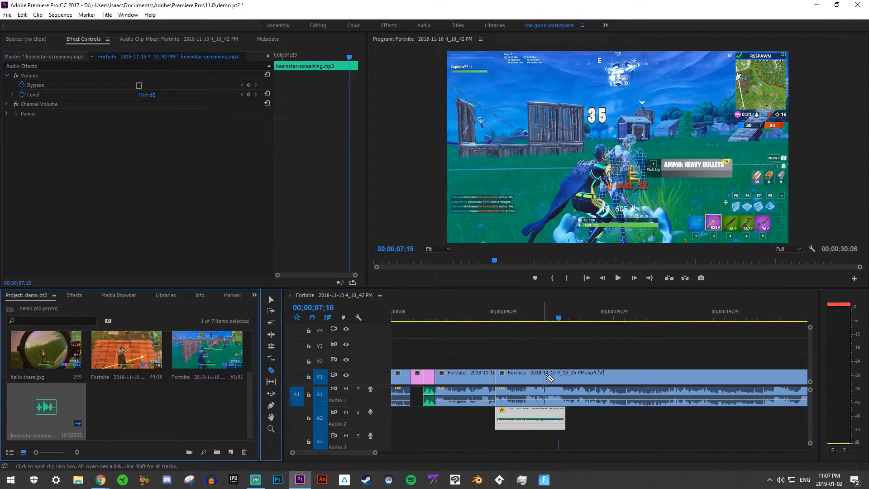
click(561, 375)
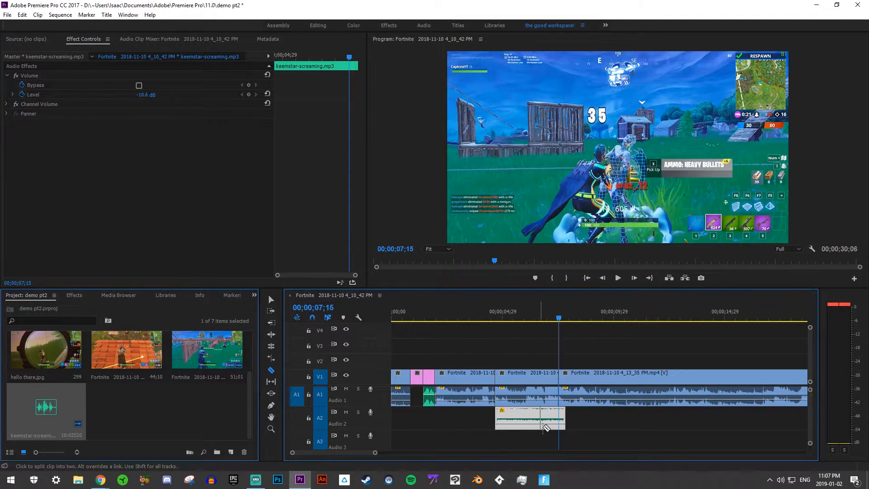
click(270, 299)
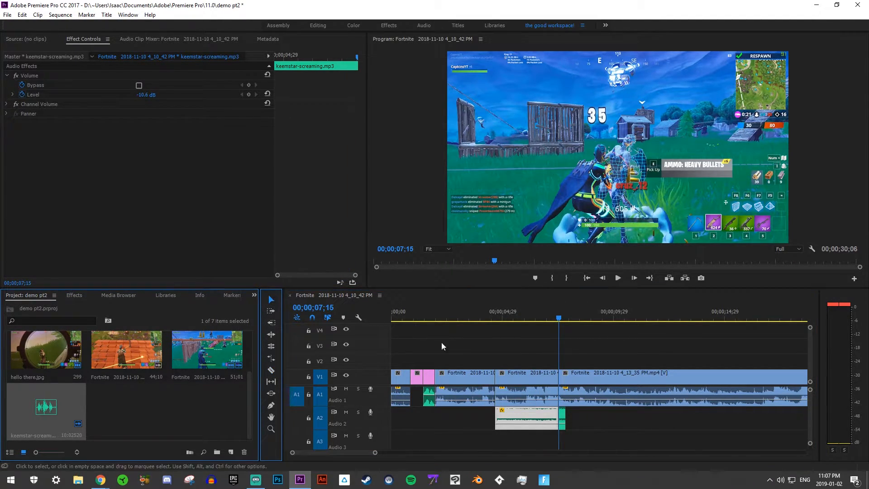
click(562, 419)
key(Delete)
Step: At 00;00;04;20, scale the short gameplay segment to 400, position the enemy in frame at 1790.1, 1113.1 and turn on Position keyframing
drag(507, 317, 495, 314)
click(529, 378)
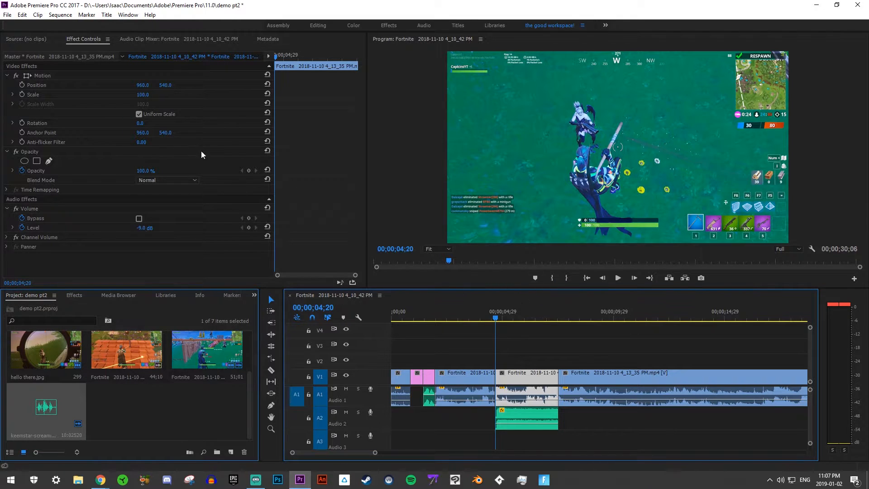
click(528, 182)
drag(142, 95, 237, 125)
drag(470, 129, 617, 231)
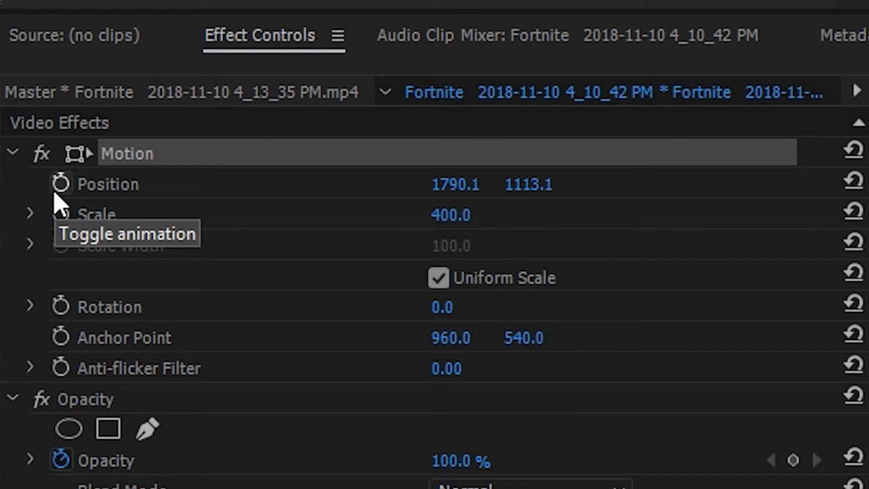
click(55, 194)
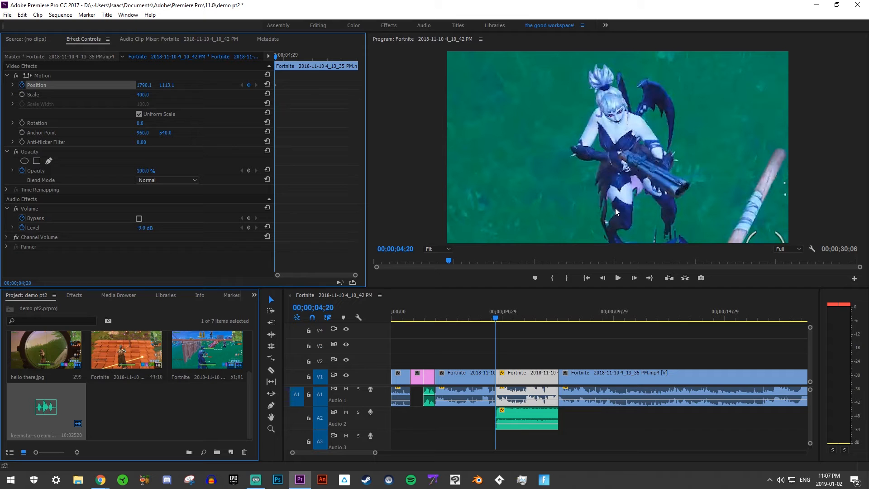
Step: Advance frame by frame to 00;00;04;22, repositioning the zoomed picture so it follows the enemy, ending at about 748.6, 919.5
drag(616, 208, 667, 208)
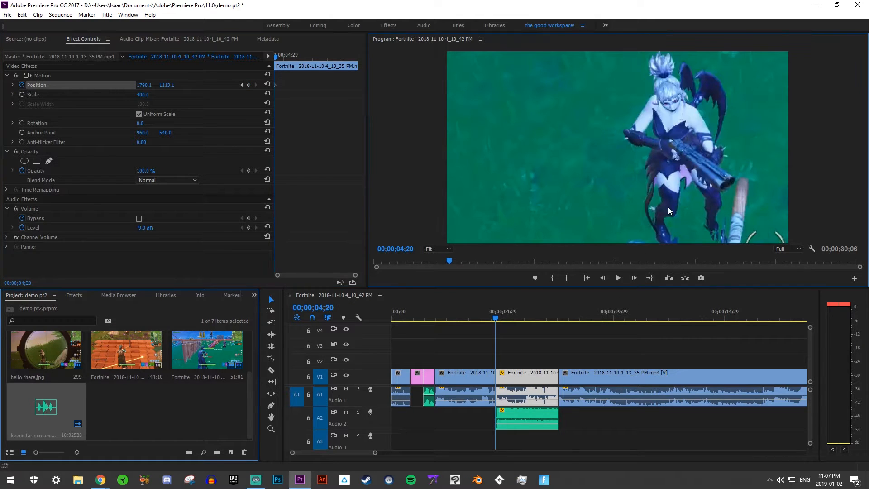
click(639, 209)
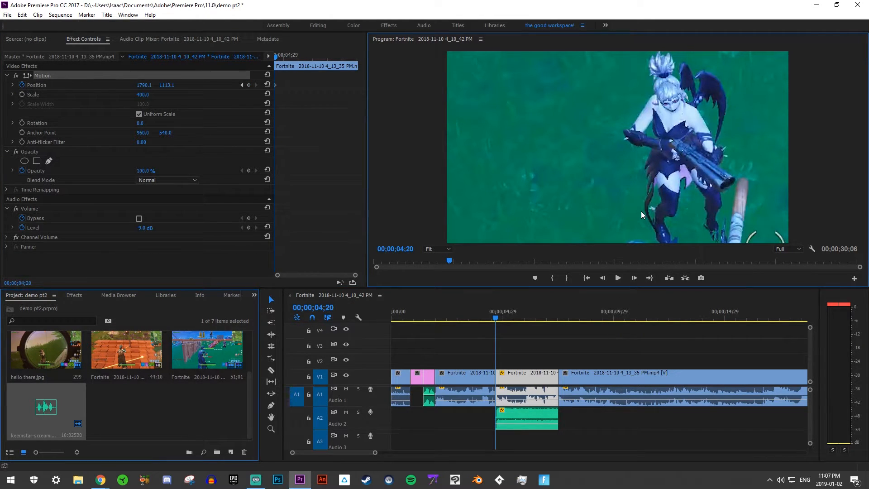
drag(607, 201, 550, 195)
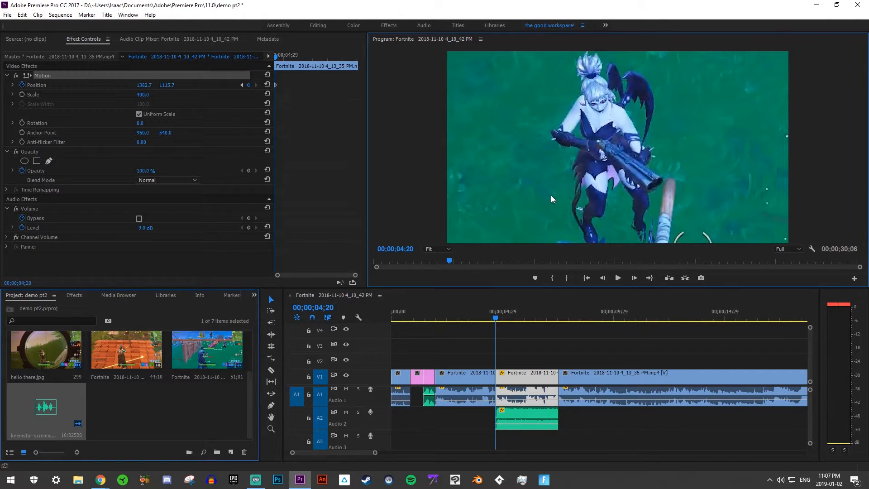
click(634, 278)
drag(668, 214, 621, 198)
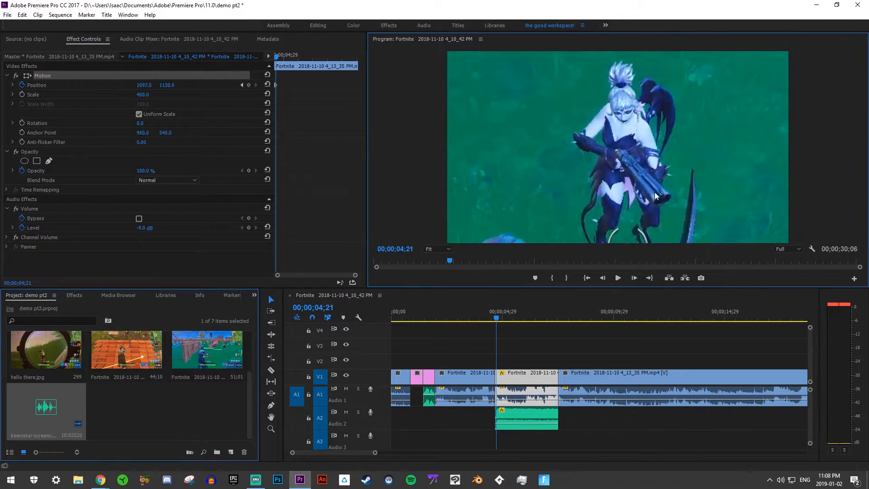
drag(671, 218, 618, 194)
click(635, 277)
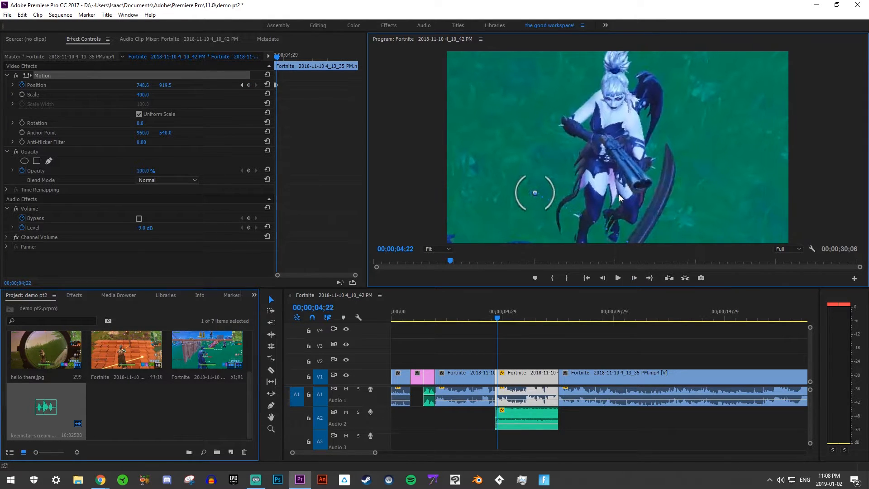
Step: Keyframe the position on each frame from 00;00;04;23 to 00;00;04;25 to keep the enemy centred, ending at about 226.6, 191.0
click(634, 278)
drag(668, 216, 648, 198)
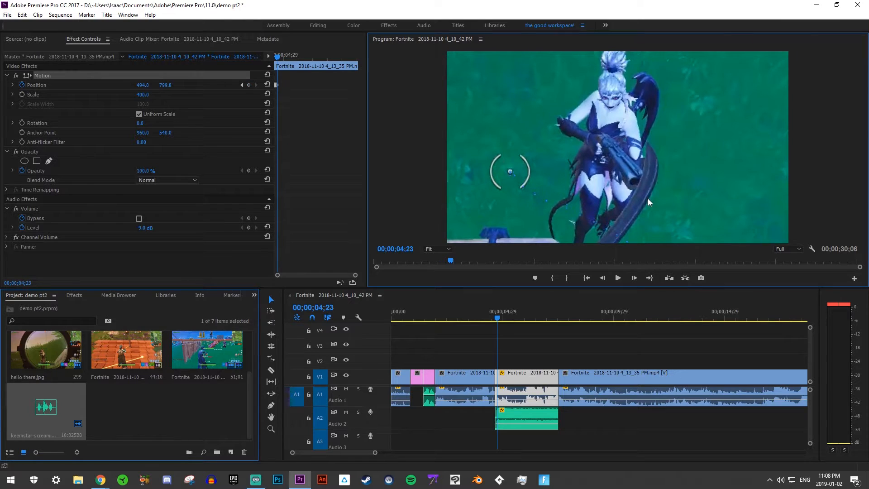
click(635, 278)
drag(652, 236, 638, 195)
click(634, 277)
drag(645, 241, 647, 197)
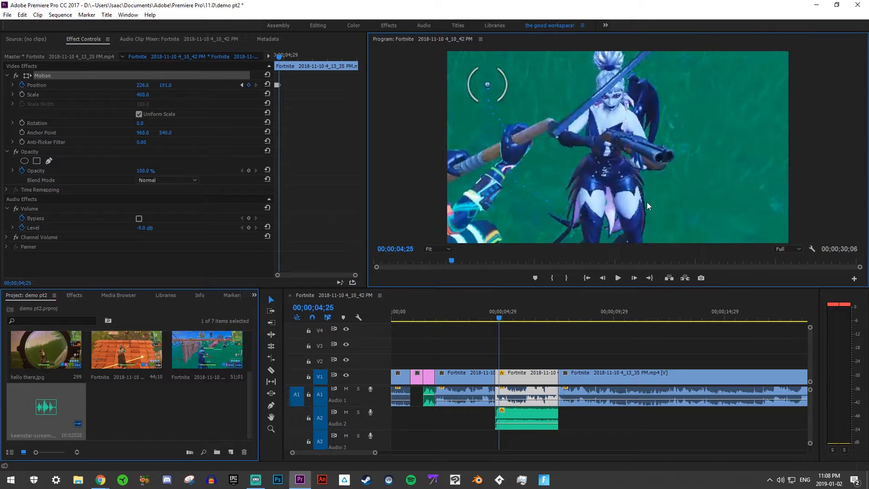
Step: Continue the enemy-tracking position keyframes up to 00;00;05;00, ending at about 50.9, 1171.7
drag(647, 238, 629, 245)
click(635, 278)
click(635, 278)
click(633, 280)
drag(652, 192, 667, 282)
click(634, 278)
click(634, 278)
click(633, 278)
drag(637, 221, 662, 258)
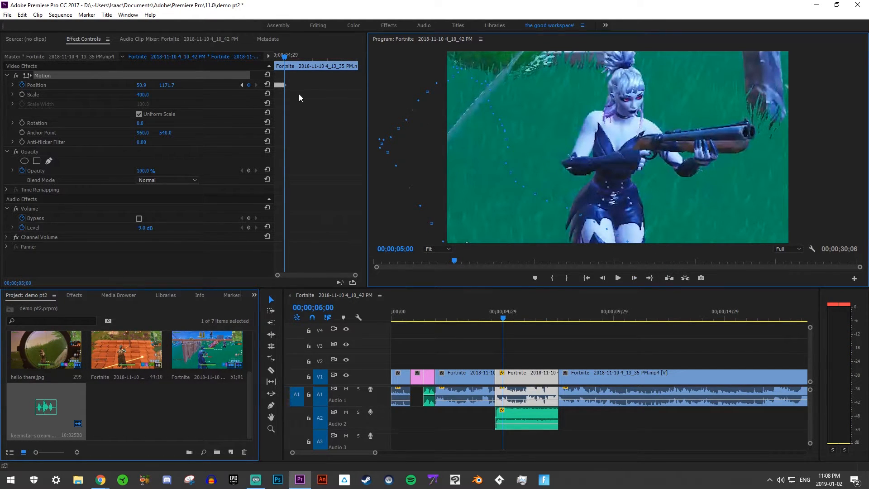
Step: Play back the tracked section from the segment's start and return to its last position keyframe at 00;00;05;00
drag(352, 274, 313, 276)
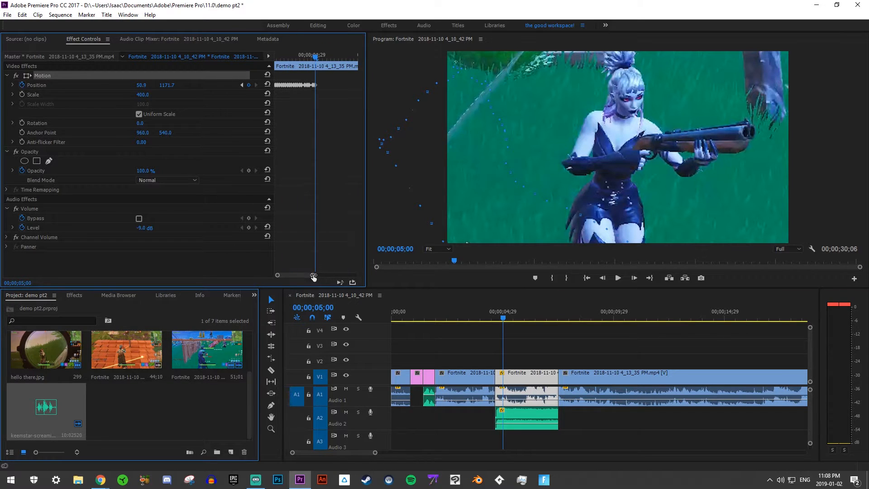
drag(293, 56, 271, 53)
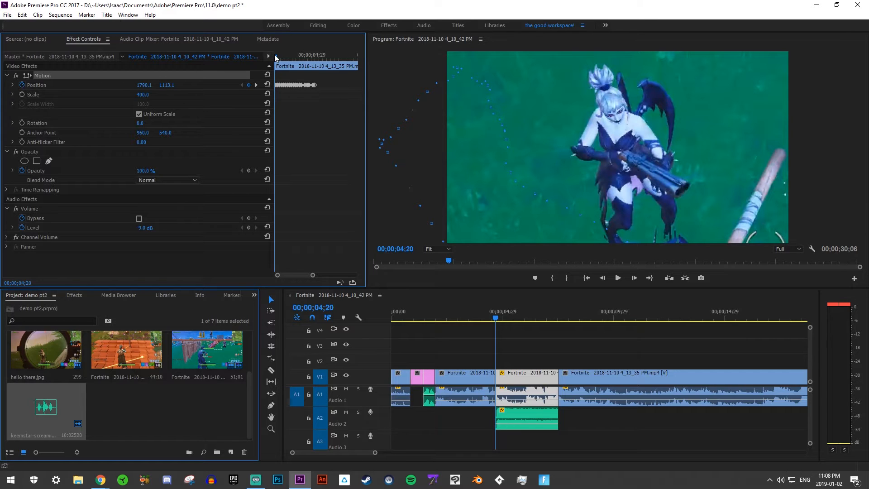
click(618, 278)
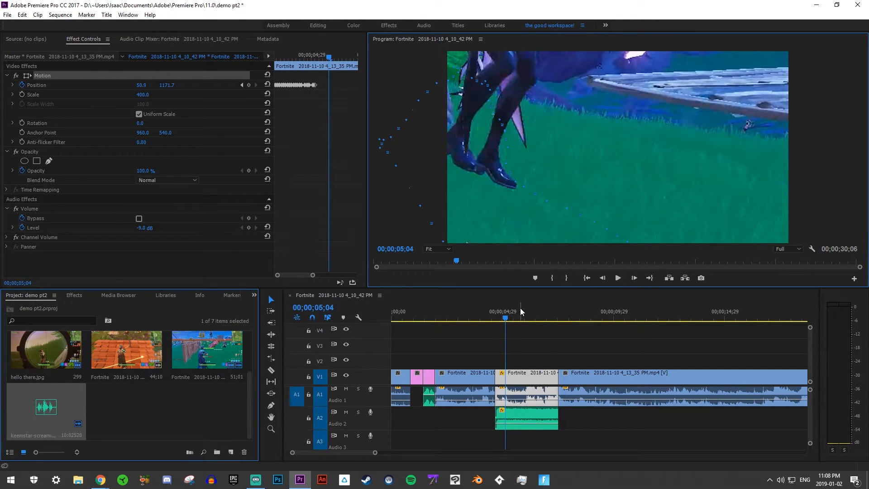
drag(332, 53, 316, 59)
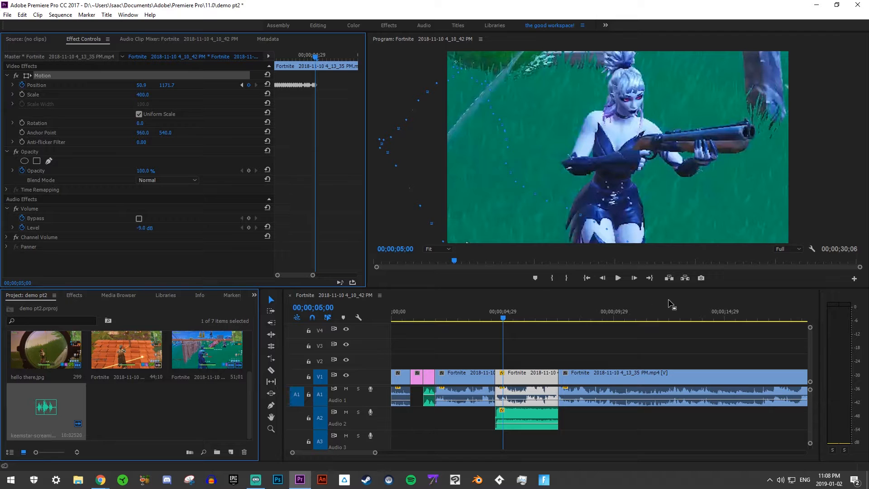
Step: Reposition the zoomed picture frame by frame from 00;00;05;01 to 00;00;05;06 so the enemy stays centred
click(630, 280)
drag(640, 210, 678, 264)
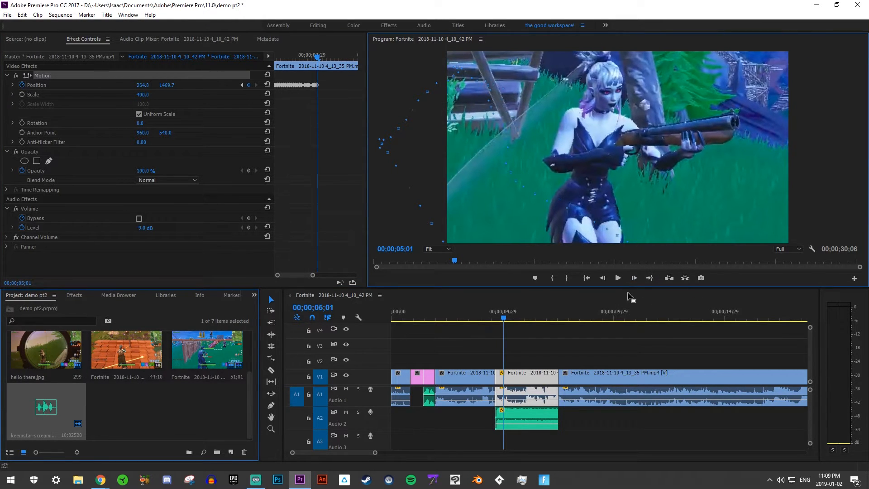
click(634, 278)
drag(591, 176, 633, 267)
click(633, 278)
click(634, 277)
drag(627, 212, 594, 201)
click(633, 276)
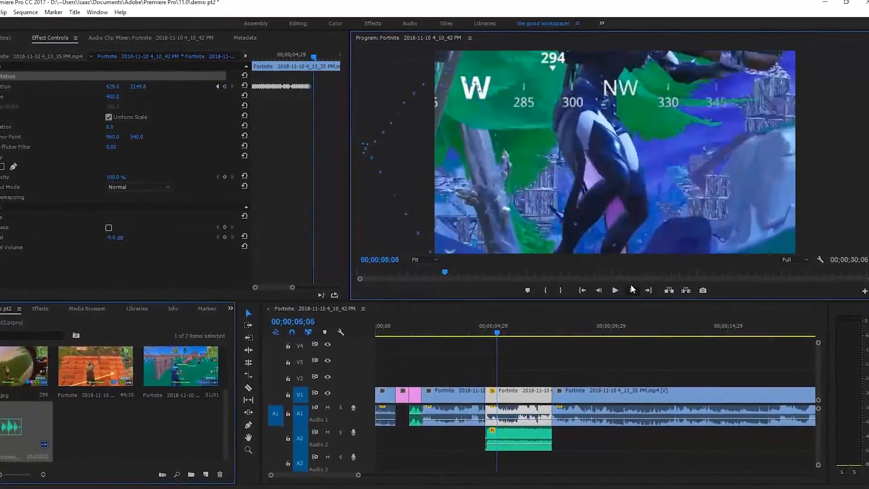
Step: Add further position keyframes between 00;00;05;06 and 00;00;05;22, following the enemy through the gameplay
click(631, 288)
click(632, 288)
click(632, 288)
click(632, 288)
drag(641, 235, 654, 129)
click(630, 304)
click(630, 304)
click(630, 304)
drag(643, 211, 659, 115)
click(630, 304)
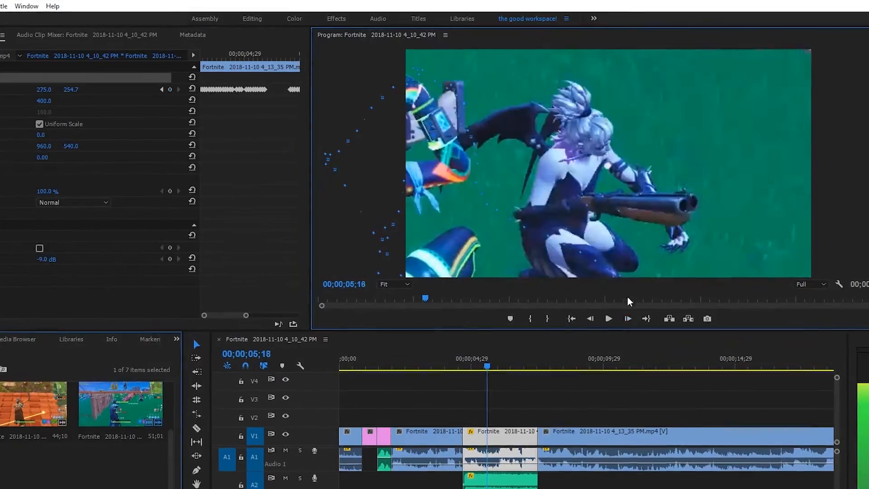
click(627, 318)
click(628, 319)
drag(588, 190, 667, 158)
click(628, 319)
drag(602, 177, 651, 200)
click(628, 319)
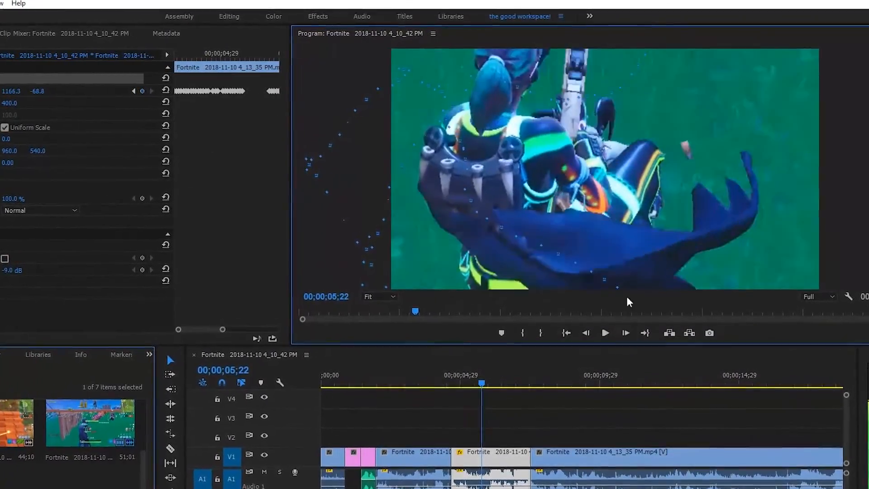
Step: Carry on tracking the enemy with position keyframes from 00;00;05;22 to 00;00;06;24
click(626, 333)
drag(630, 236, 629, 186)
click(626, 333)
click(626, 333)
drag(634, 256, 599, 289)
click(626, 333)
key(Right)
key(Right)
key(Right)
key(Right)
drag(666, 246, 622, 301)
key(Right)
drag(631, 224, 544, 268)
click(621, 361)
click(621, 361)
click(621, 362)
click(621, 361)
double_click(621, 361)
drag(706, 267, 750, 310)
click(619, 375)
drag(652, 312, 606, 344)
click(620, 375)
click(619, 375)
drag(636, 264, 617, 277)
click(617, 389)
click(616, 389)
click(617, 389)
click(617, 389)
drag(575, 322, 537, 255)
click(614, 403)
drag(571, 294, 616, 313)
click(614, 403)
click(615, 403)
click(614, 403)
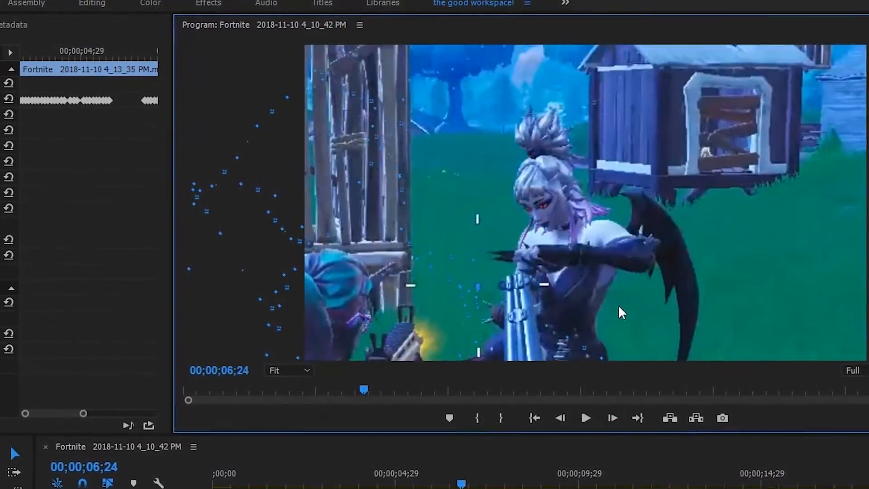
Step: Complete the position keyframes that follow the enemy from 00;00;06;24 to the end of the zoomed segment
click(612, 418)
drag(602, 344, 676, 357)
click(612, 417)
drag(589, 311, 612, 317)
click(613, 417)
drag(654, 348, 598, 353)
click(613, 417)
click(612, 417)
click(607, 432)
click(607, 432)
click(607, 432)
click(608, 432)
click(607, 432)
click(608, 431)
click(607, 432)
click(606, 447)
click(605, 447)
click(606, 447)
click(606, 447)
click(606, 447)
click(606, 447)
click(605, 447)
click(606, 447)
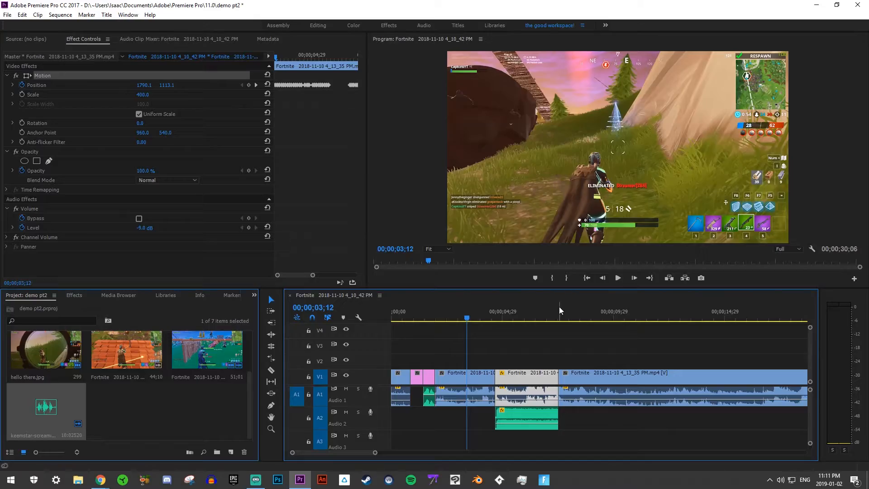
Step: Show the segment's full keyframe range and play the sequence from 00;00;03;12 through the tracked zoom
drag(312, 277, 345, 275)
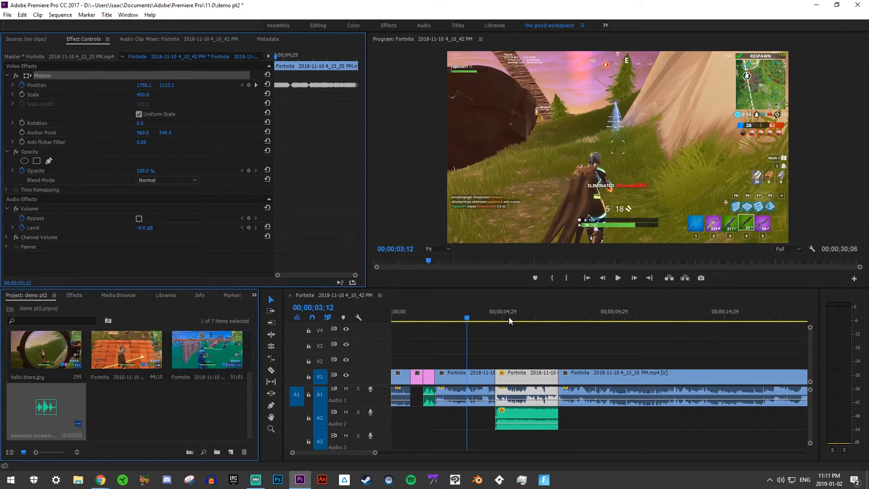
click(616, 278)
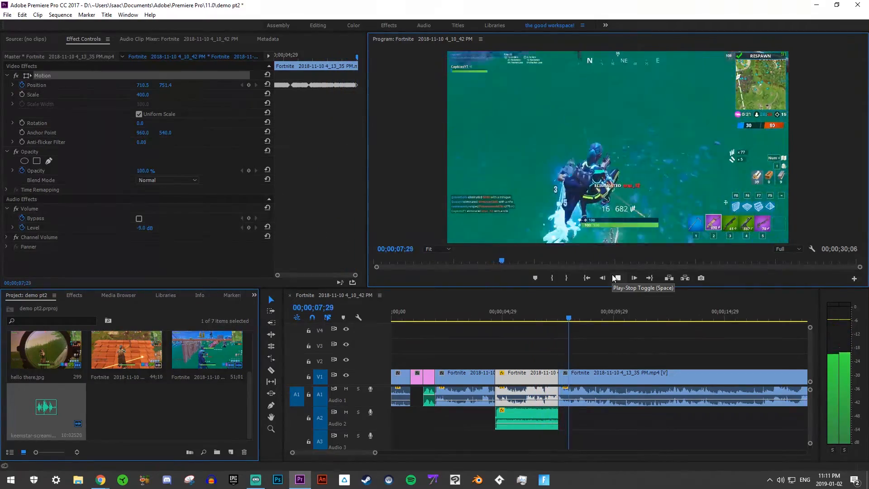
Step: At 00;00;05;11, reduce the tracked segment's scale to 274
click(509, 315)
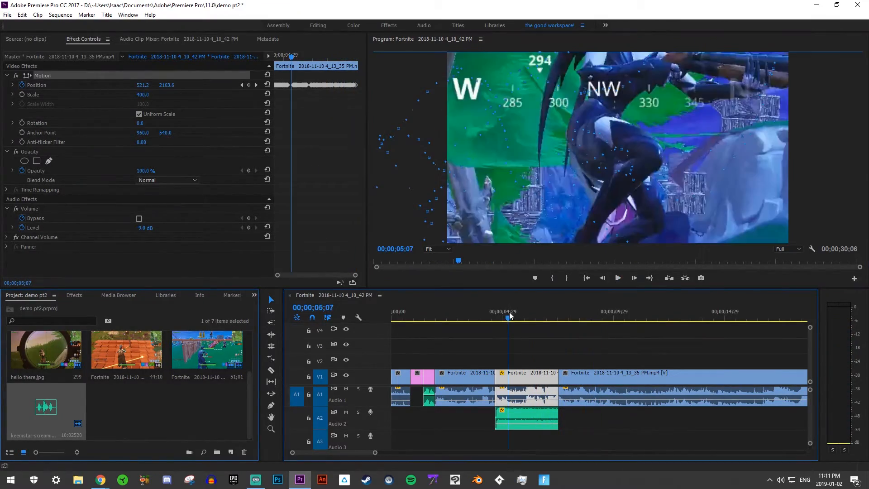
drag(509, 316, 513, 314)
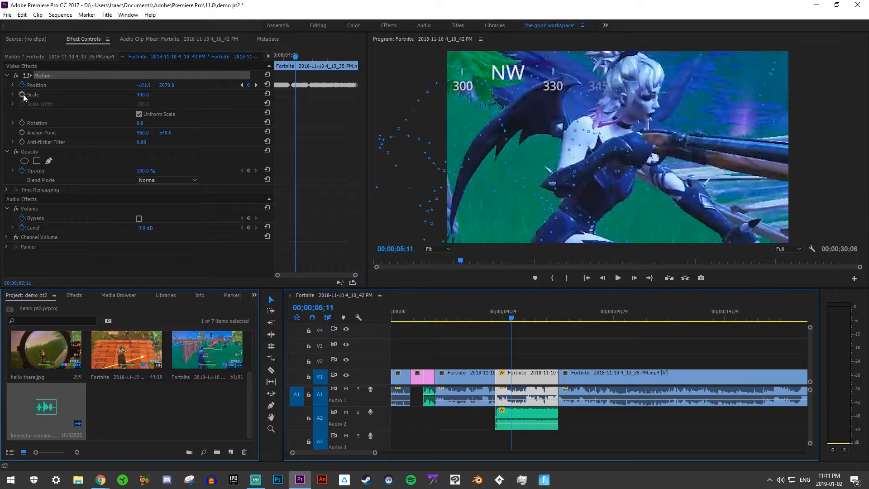
drag(142, 100, 86, 99)
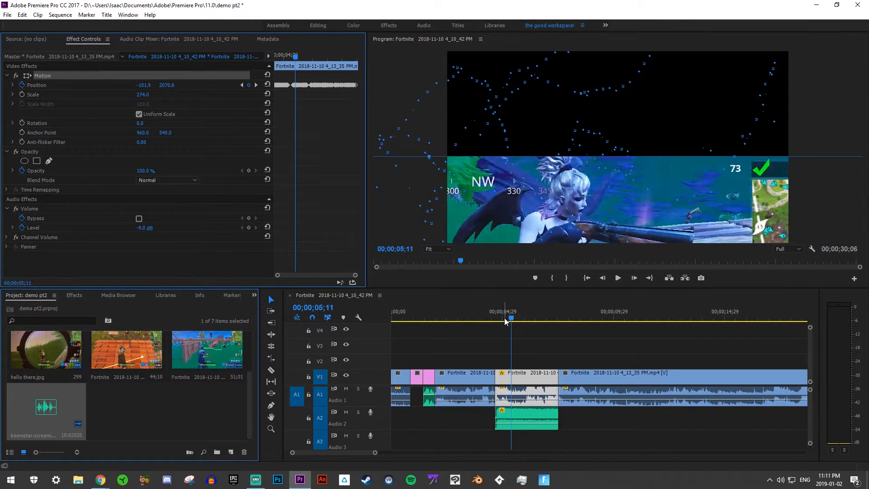
Step: Play the tracked segment at its reduced scale and scrub on into the following clip to check the framing
click(491, 316)
click(618, 277)
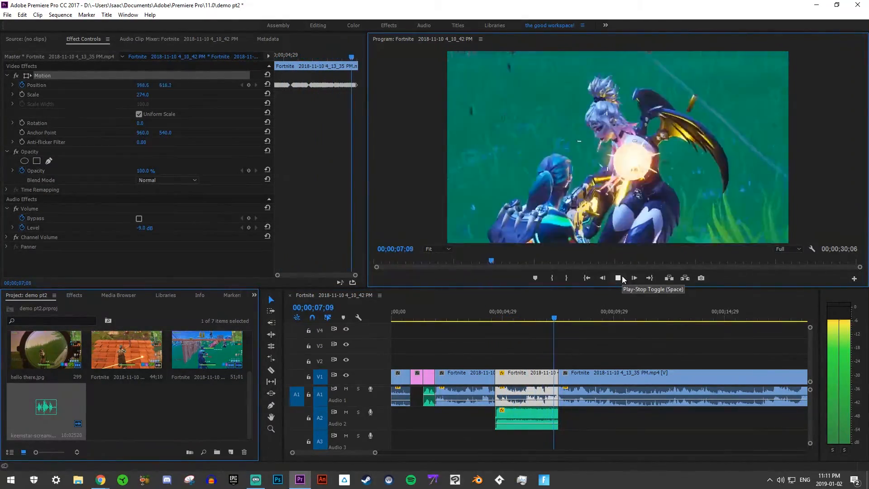
click(622, 278)
click(311, 56)
drag(311, 57, 342, 63)
drag(573, 311, 582, 311)
click(600, 202)
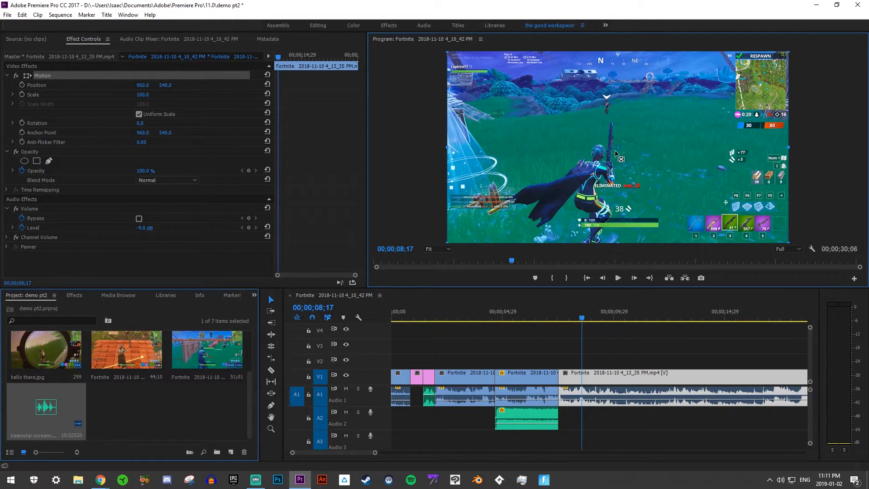
Step: Undo the tracked segment's scale reduction and replay the segment from 00;00;04;25
click(517, 318)
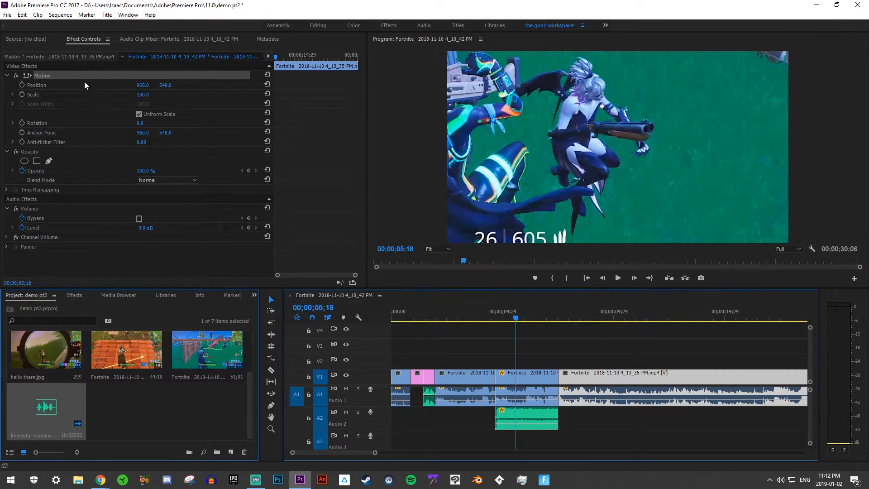
click(547, 370)
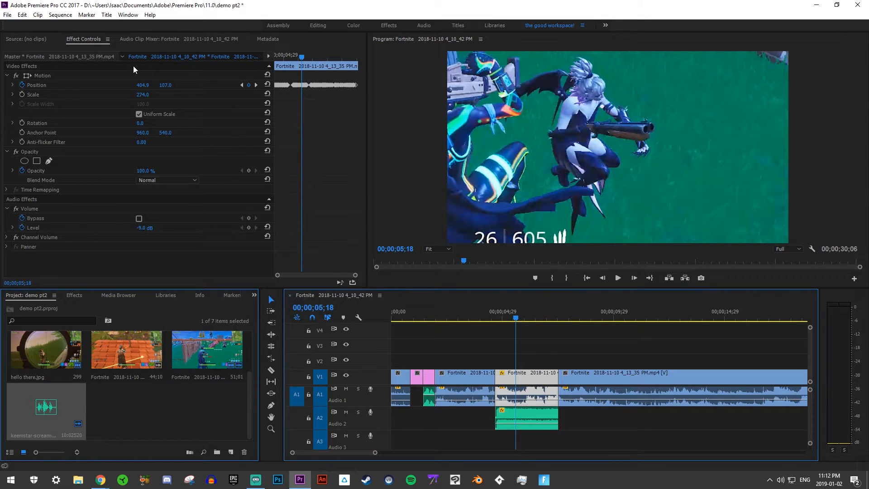
key(ctrl+z)
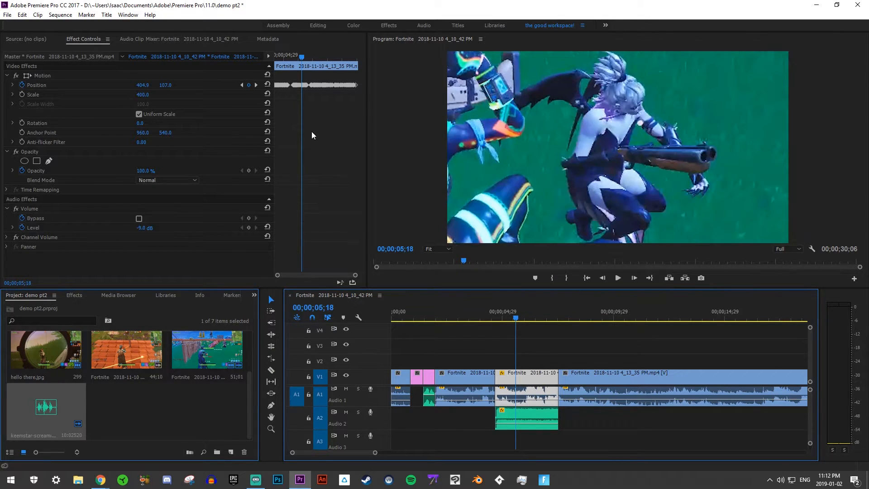
click(500, 321)
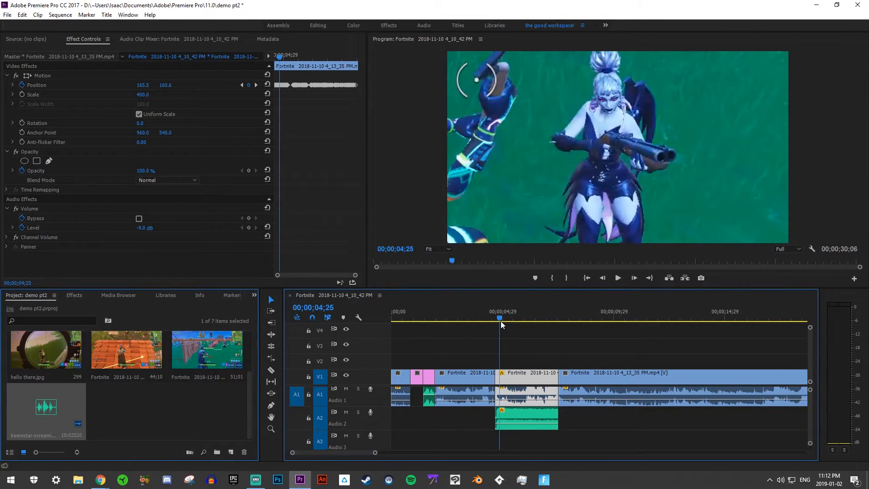
click(616, 278)
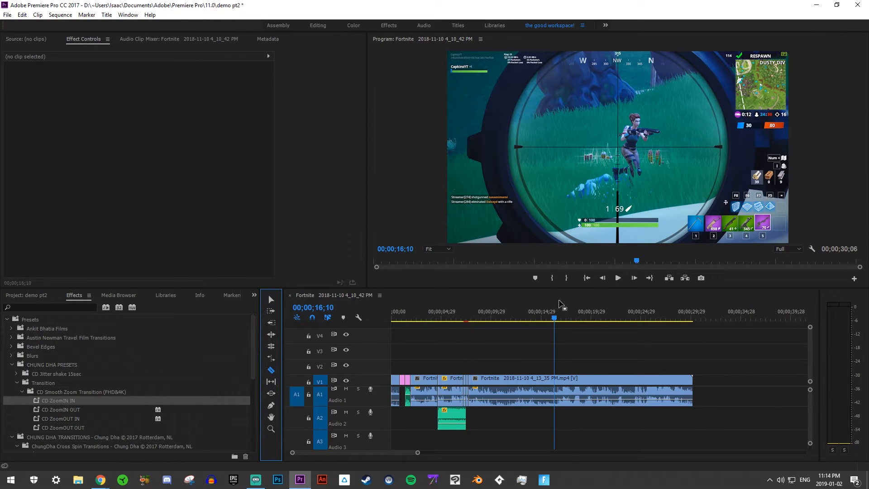
Step: Find the sniper kill shot in the last clip and split the clip there at 00;00;17;19
click(534, 313)
click(618, 278)
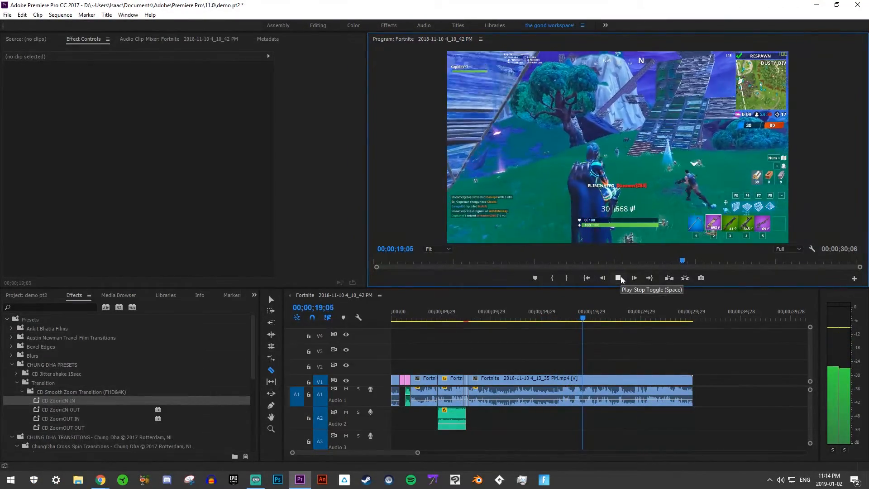
click(618, 278)
drag(574, 309, 569, 311)
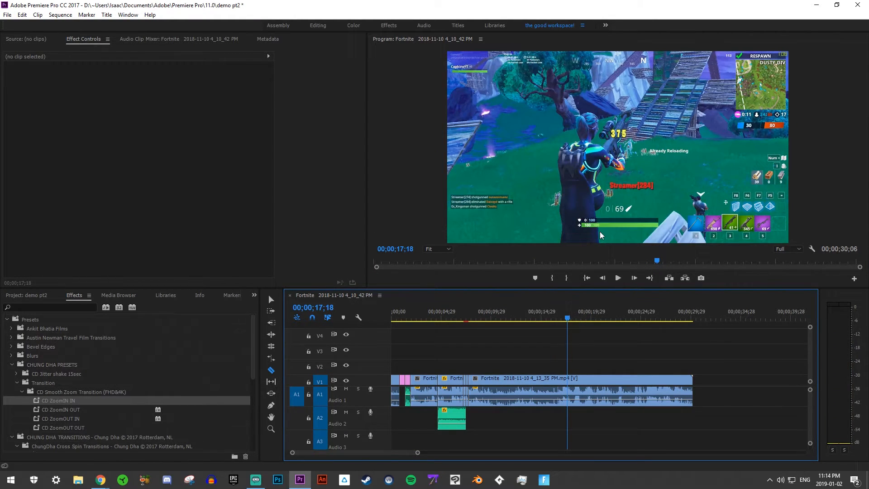
click(634, 279)
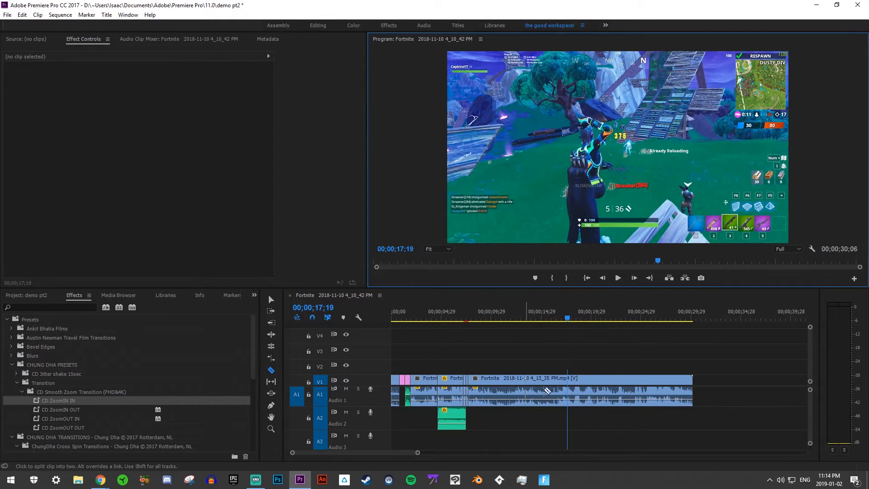
click(568, 384)
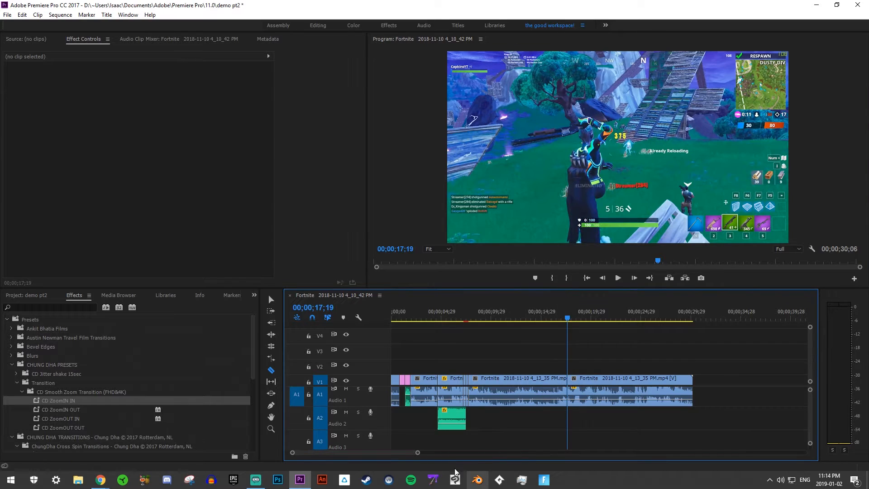
Step: Enlarge the clip after the cut to scale 331, with position 954.9, 496.7 and anchor point 954.9, 754.0
drag(419, 454, 394, 455)
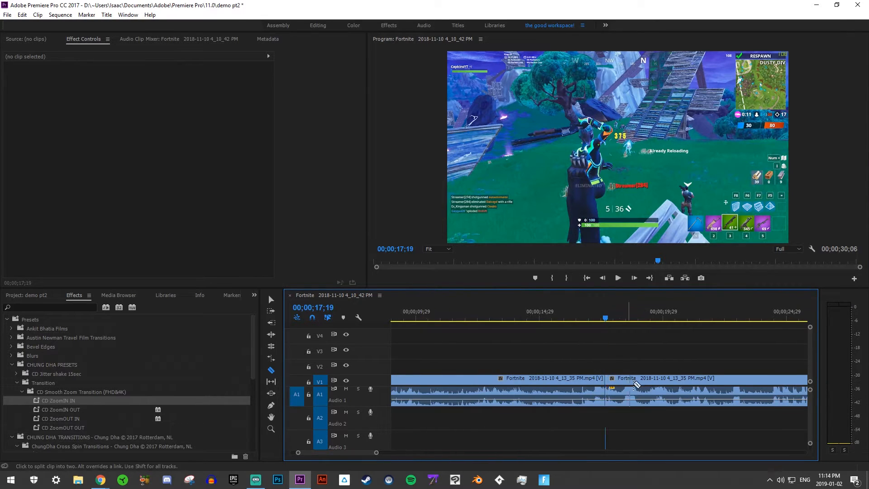
click(625, 310)
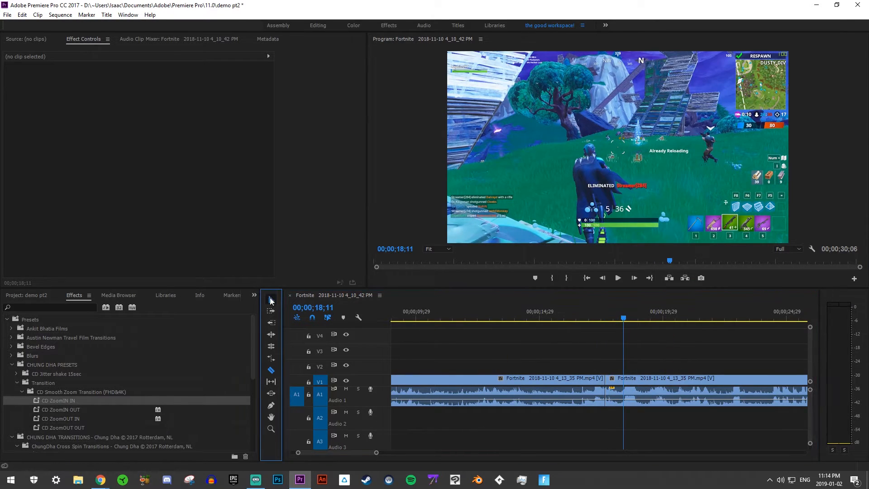
click(648, 389)
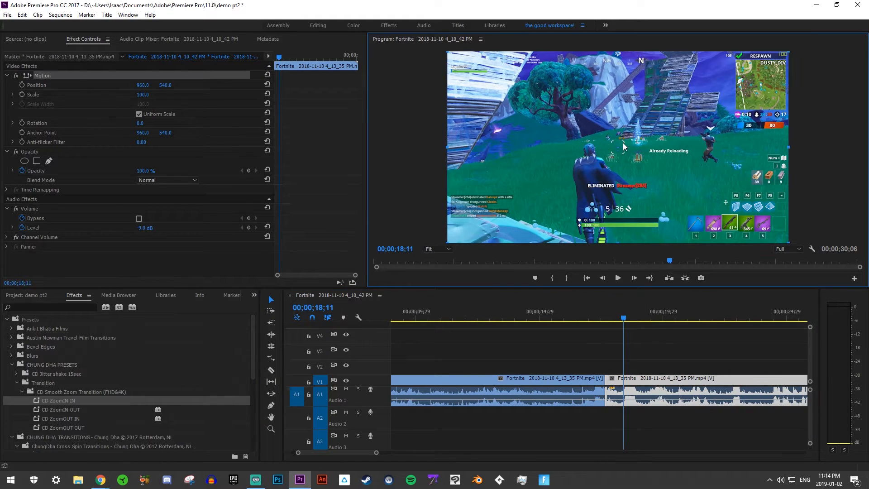
drag(138, 95, 507, 147)
Step: Compare the frames around the 00;00;17;19 cut and split the earlier clip a few frames before it
mouse_move(606, 312)
mouse_down()
mouse_move(586, 313)
mouse_move(606, 311)
mouse_up()
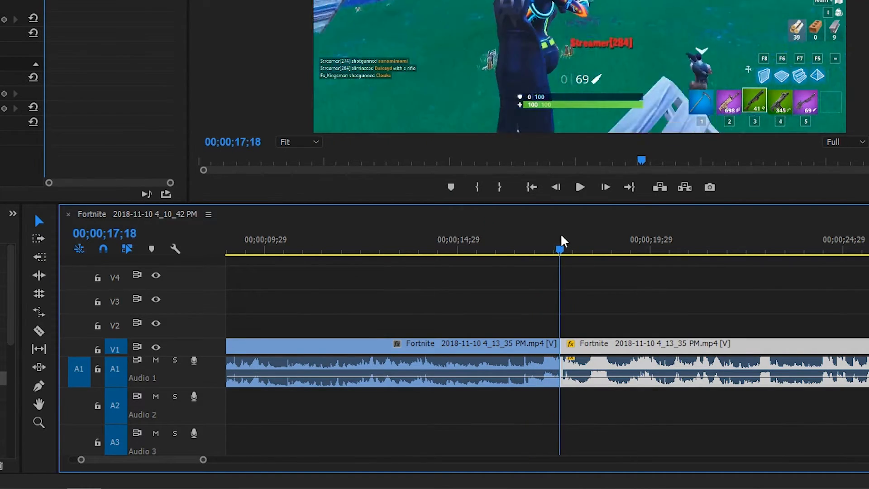
drag(563, 241, 569, 241)
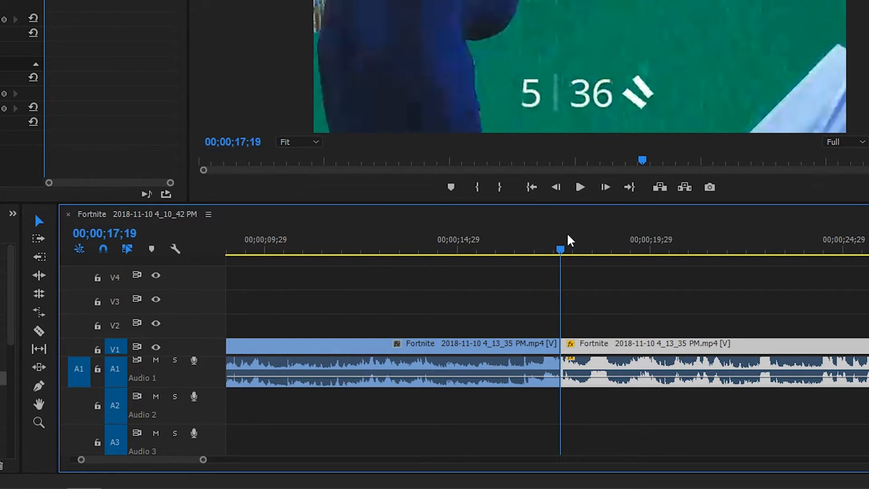
key(shift+Left)
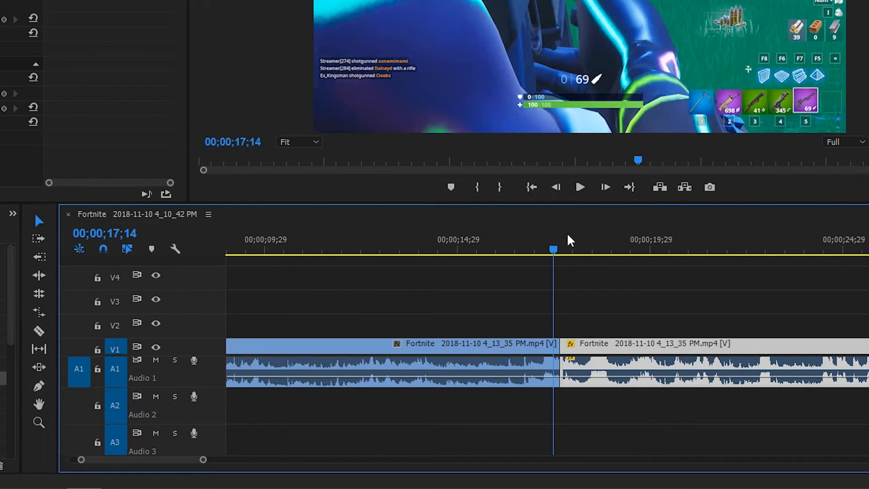
key(Left)
key(Left)
key(Left)
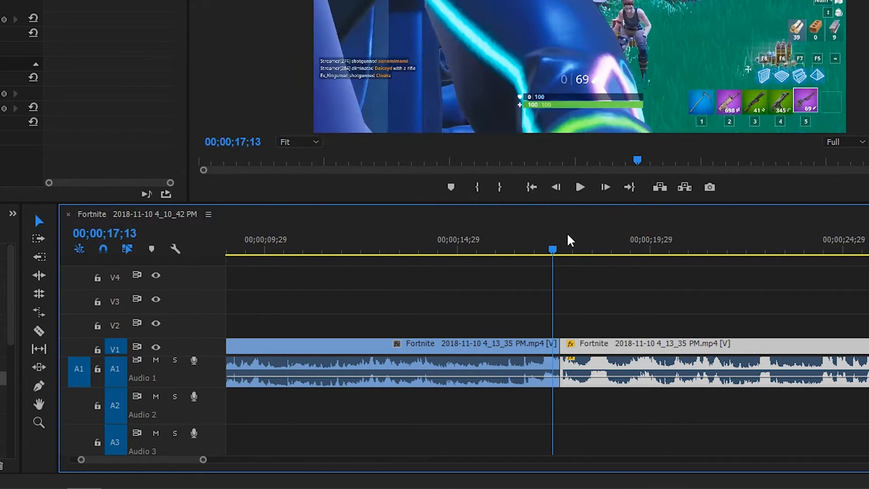
click(39, 331)
drag(569, 252, 565, 248)
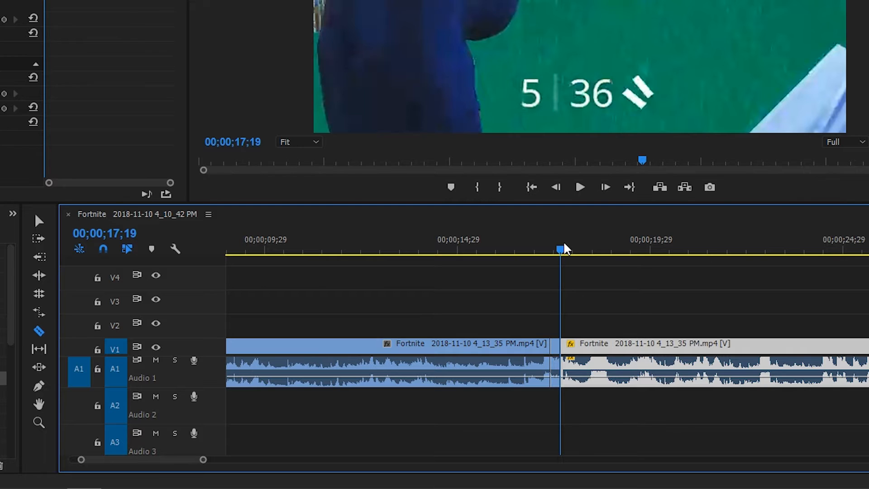
Step: Split the enlarged clip at 00;00;17;26 to isolate a short segment right after the kill shot
mouse_move(200, 460)
mouse_down()
mouse_move(181, 462)
mouse_move(188, 453)
mouse_up()
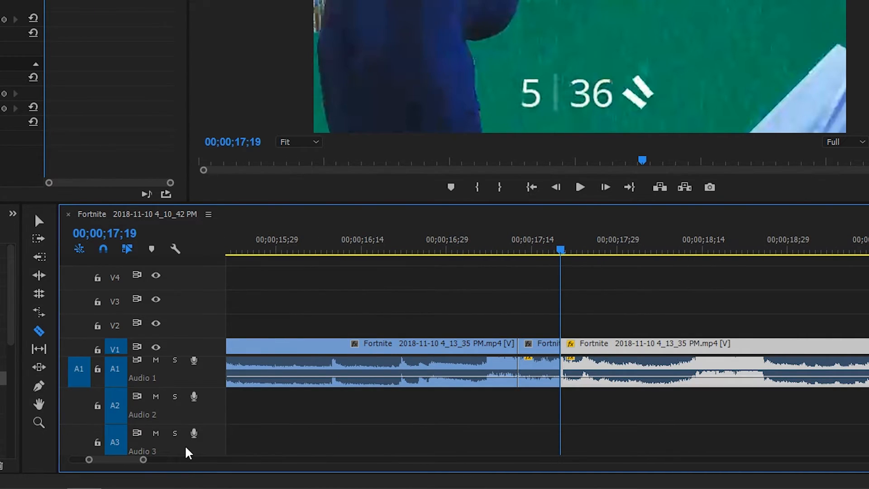
key(Right)
key(Right)
key(Right)
key(Right)
key(Right)
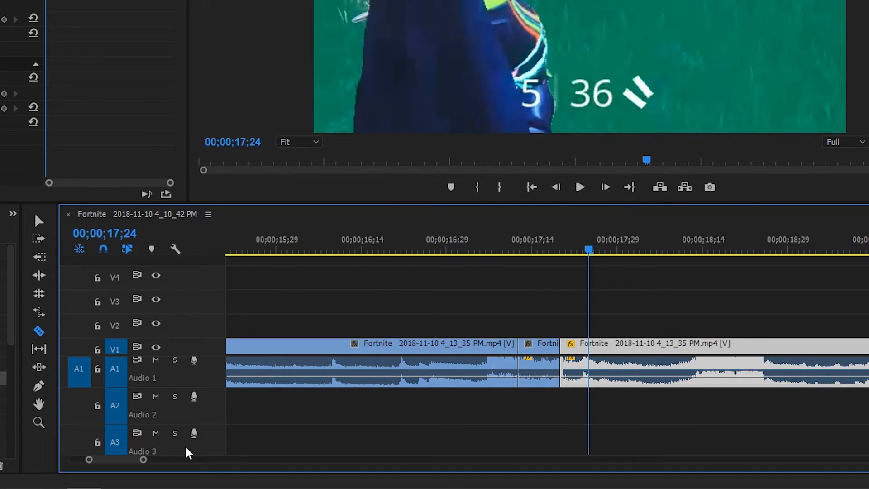
key(Right)
key(Right)
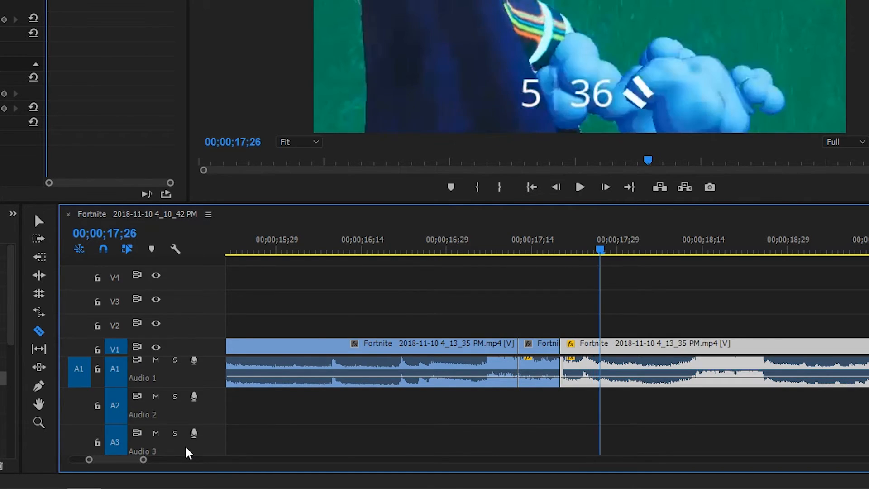
click(598, 347)
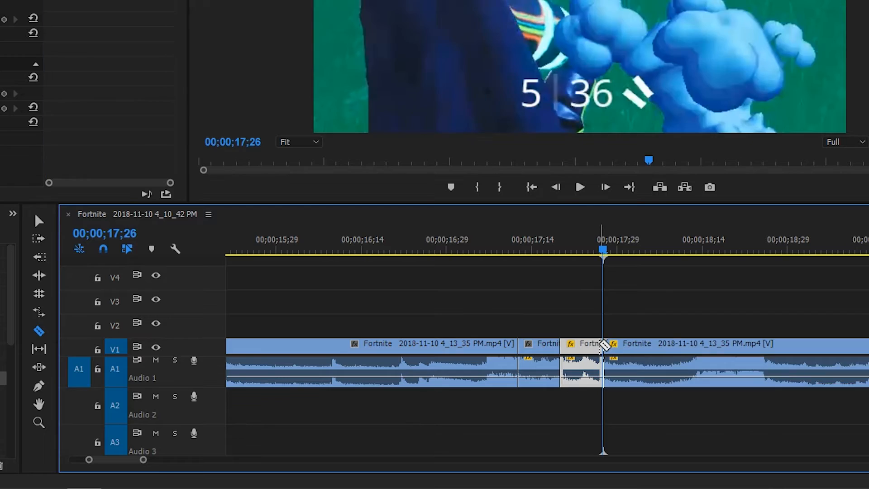
click(39, 221)
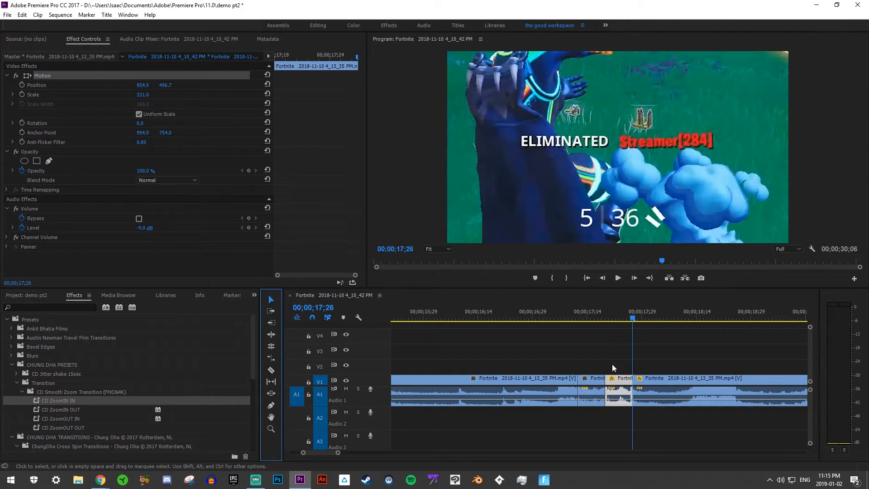
Step: Play the sequence repeatedly across the kill-shot cuts to review the sudden change of framing
drag(594, 313, 560, 312)
click(617, 278)
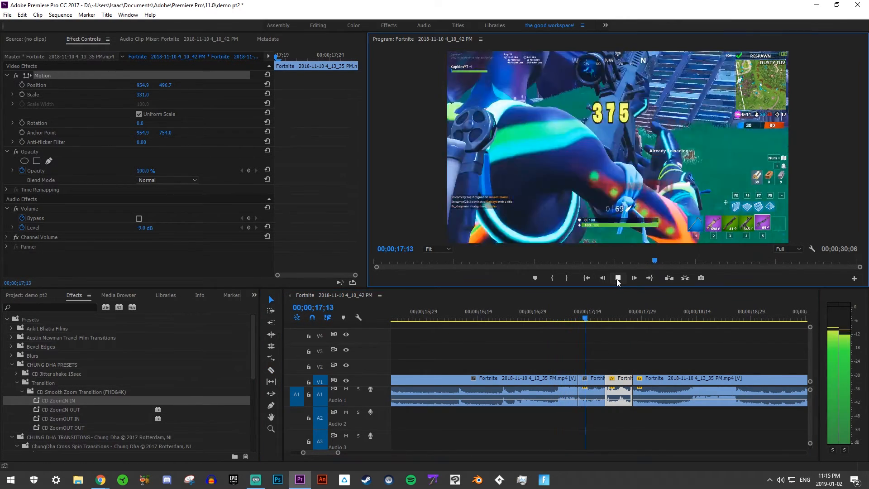
click(617, 279)
click(601, 319)
drag(599, 317, 579, 321)
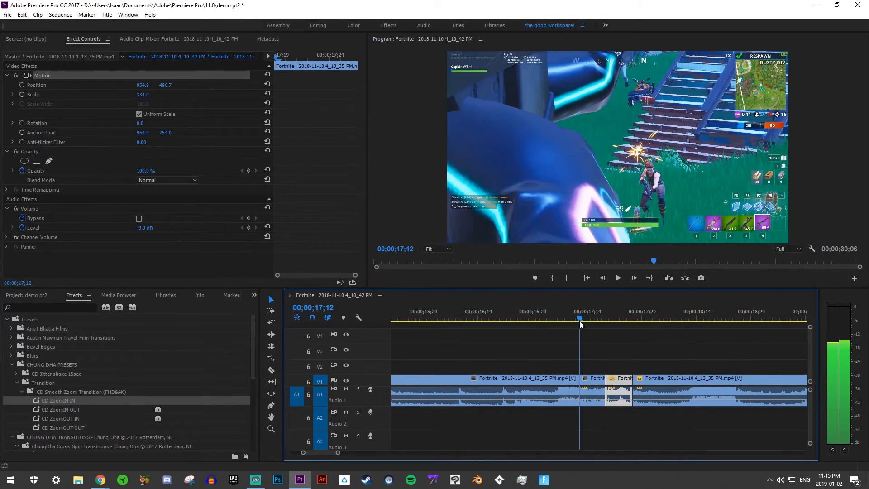
click(619, 278)
click(618, 278)
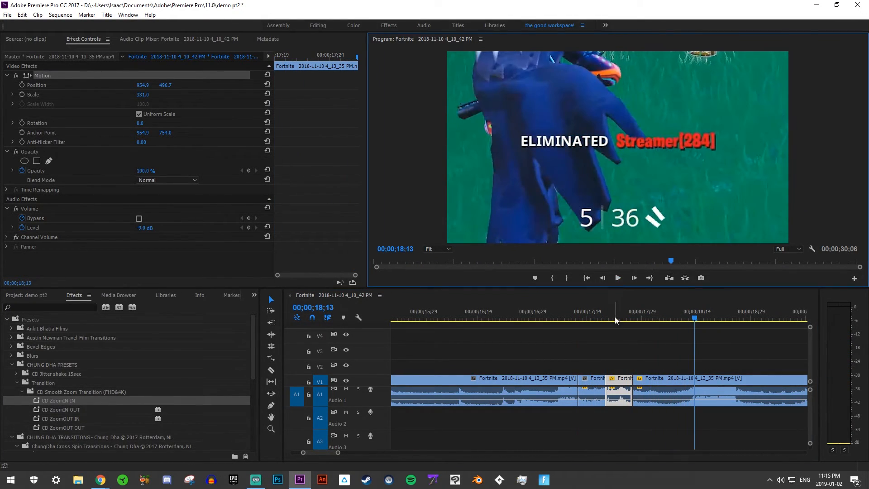
drag(610, 322, 582, 312)
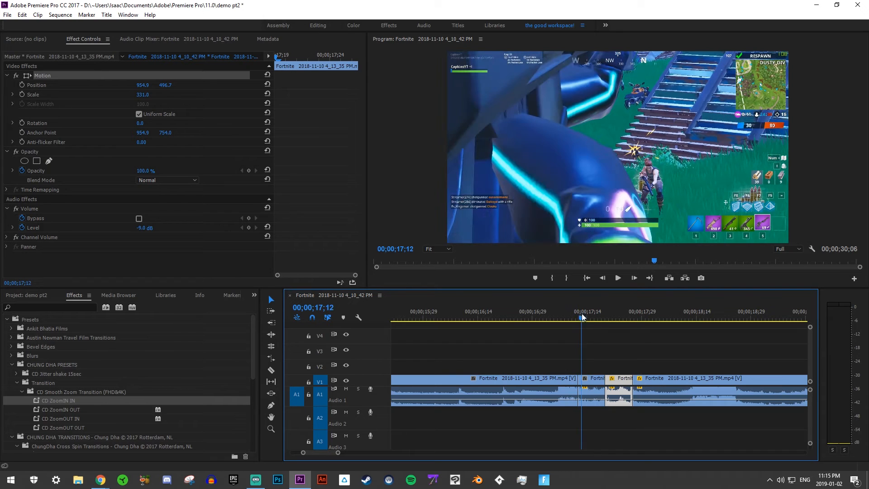
Step: Apply the CD ZoomIN OUT preset to the short segment before the kill cut and CD ZoomIN IN to the one after, previewing the result
click(600, 390)
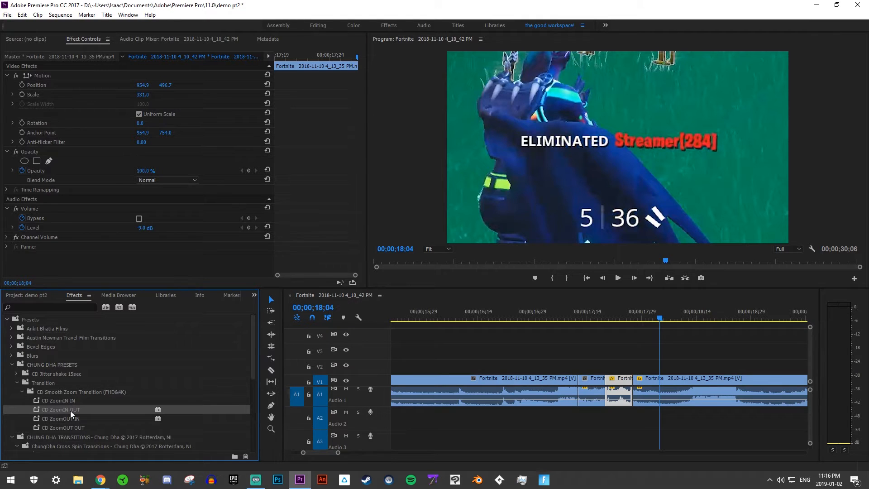
drag(69, 411, 587, 379)
drag(64, 400, 623, 381)
click(545, 316)
click(618, 278)
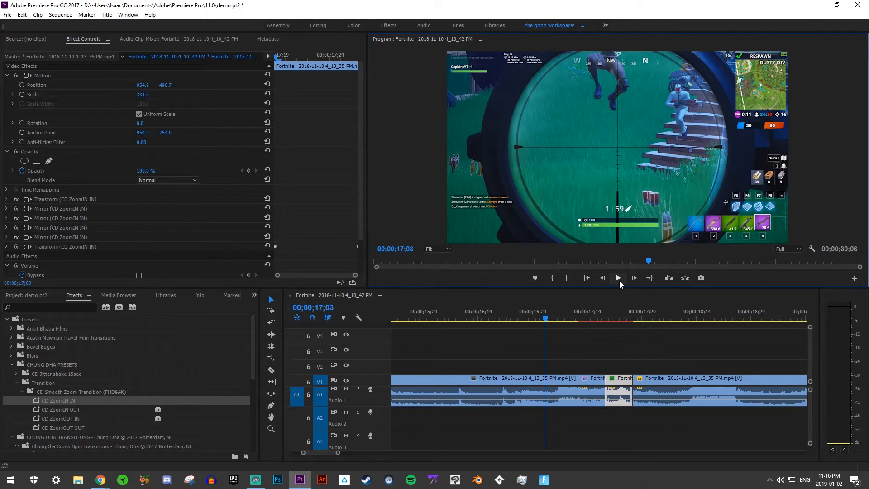
drag(568, 315, 629, 311)
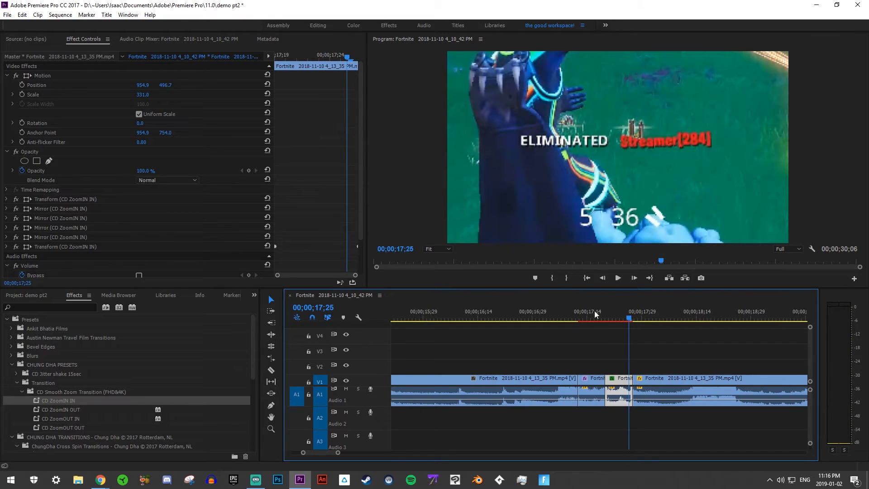
Step: Add a Dip to White transition between the two short zoom segments and shorten it to a brief flash
click(78, 308)
text(dip)
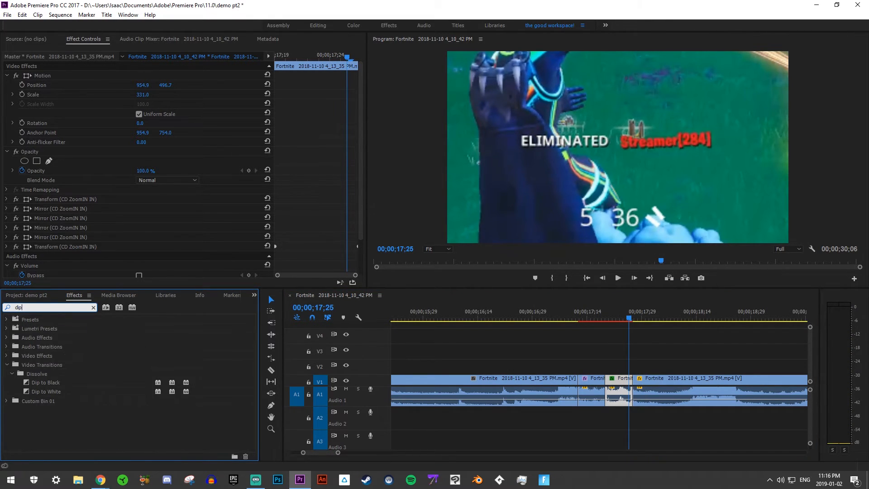
drag(47, 391, 614, 337)
drag(611, 382, 606, 385)
click(594, 383)
Step: Play back the zoom transition with its white flash and return the playhead to 00;00;17;14
drag(591, 312, 564, 312)
click(618, 278)
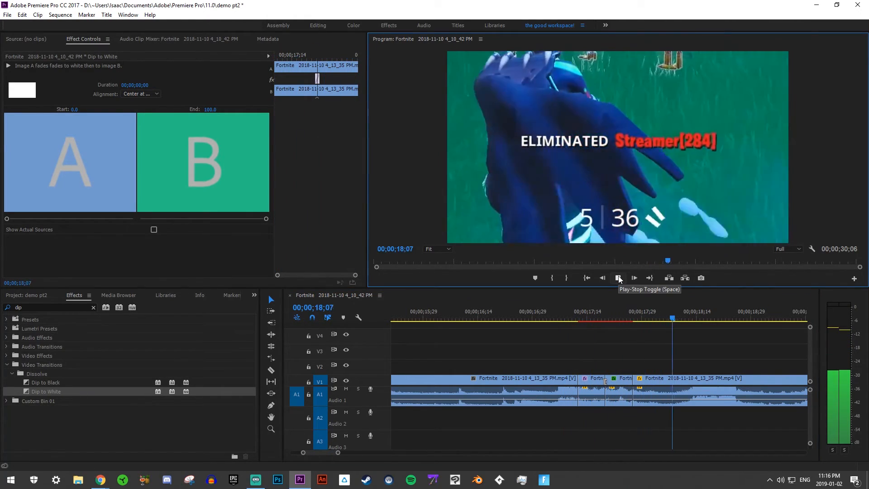
click(619, 278)
drag(592, 312, 557, 332)
click(617, 278)
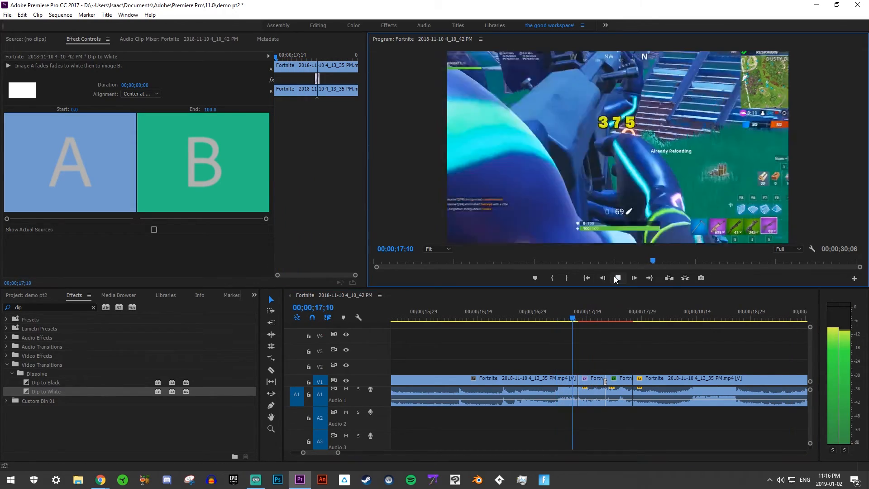
drag(593, 317, 587, 340)
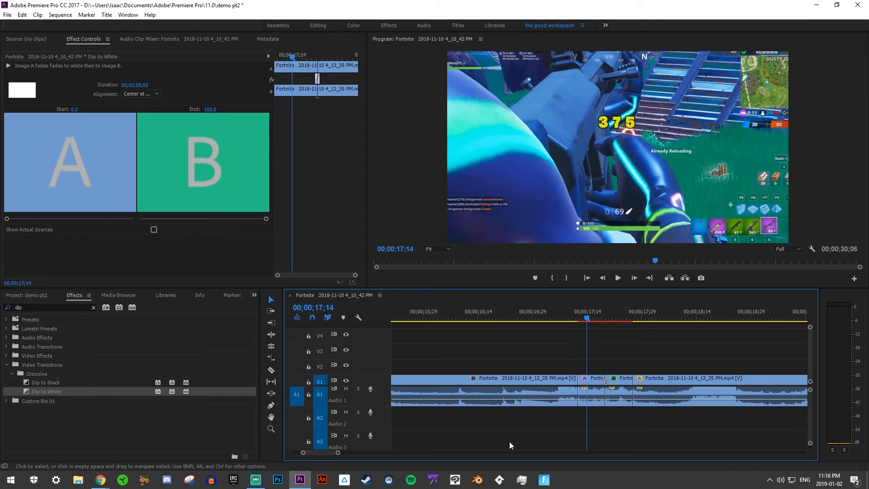
Step: Move the playhead to 00;00;09;15, find the Spherize effect and apply it to the long gameplay clip there
drag(340, 454, 469, 453)
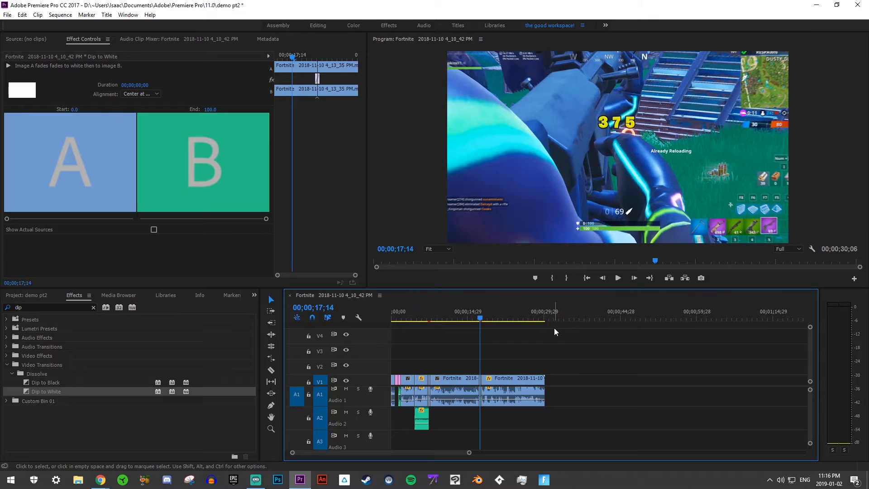
click(537, 336)
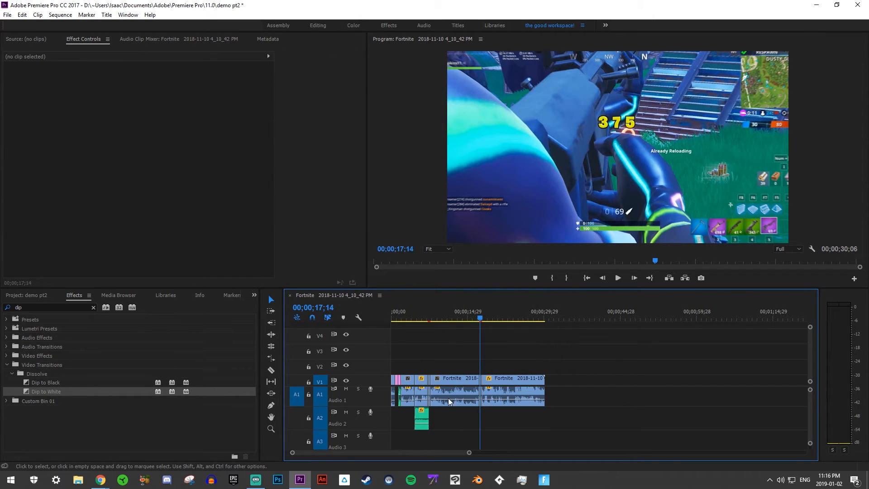
drag(469, 452, 447, 465)
click(489, 319)
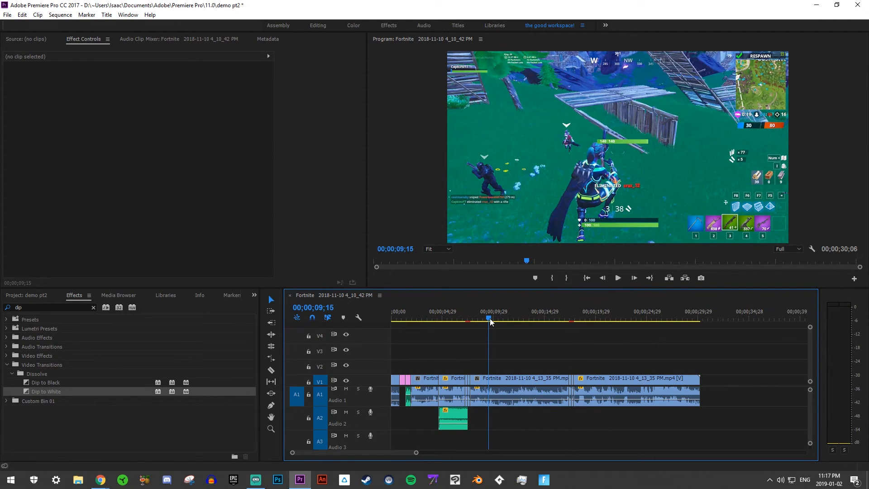
click(93, 307)
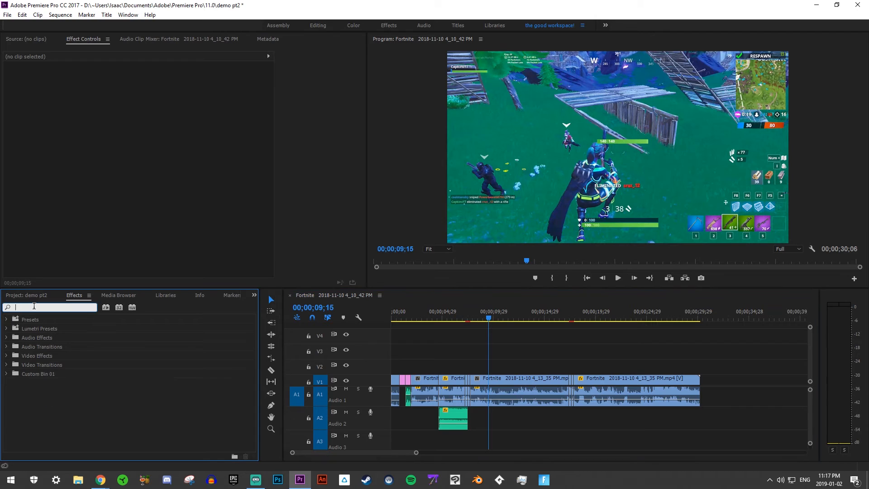
text(spher)
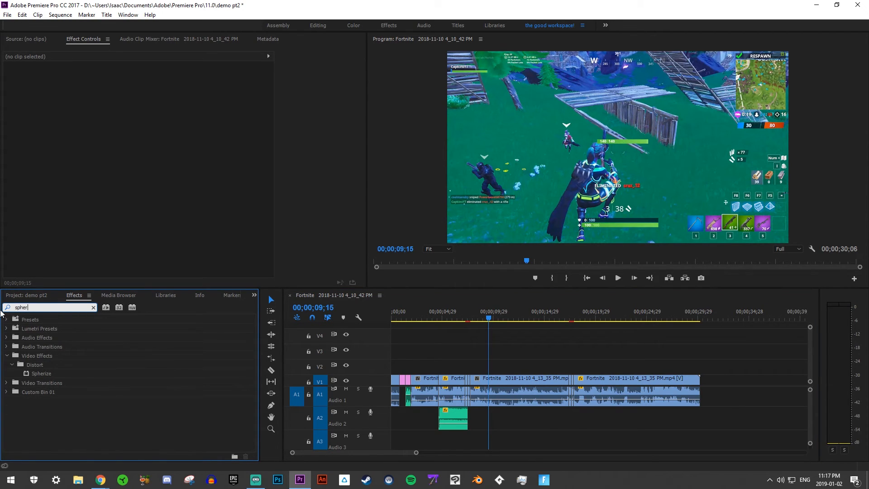
drag(34, 375, 490, 382)
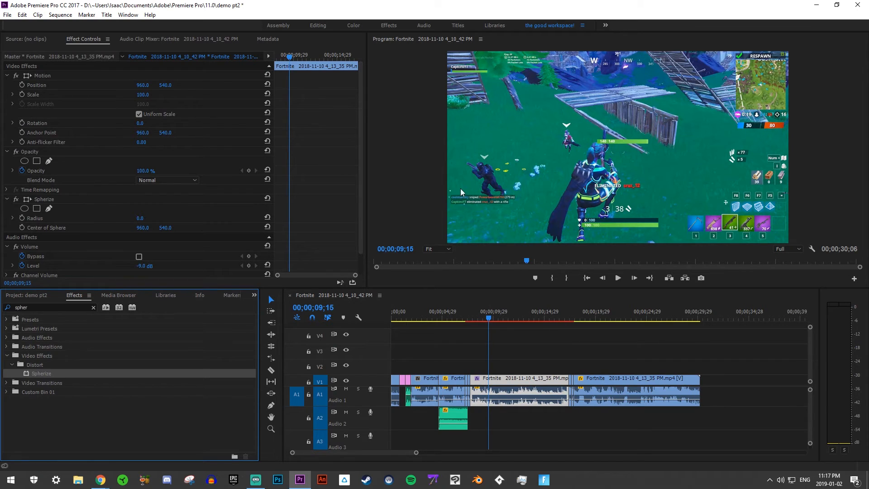
Step: Set the clip's Spherize center to 793, 775 and its radius to 170, trying larger radius values such as 200 first
scroll(63, 232, down, 2)
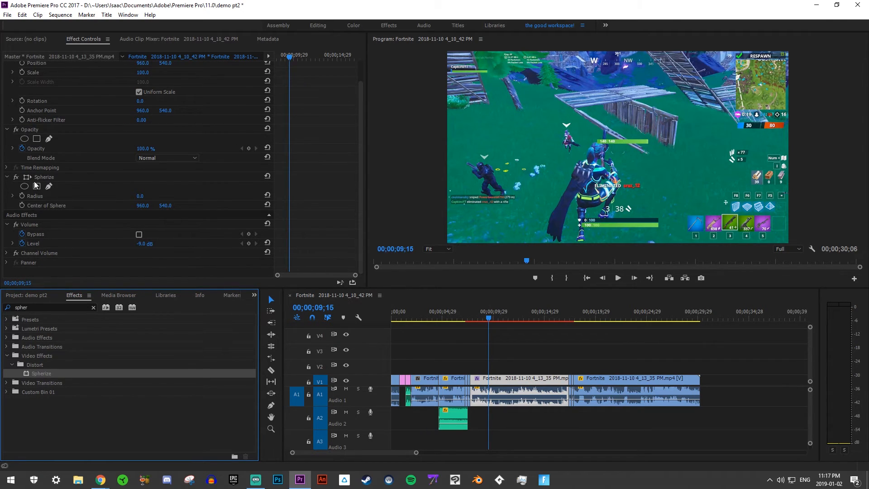
drag(140, 195, 317, 195)
drag(138, 206, 270, 205)
click(143, 196)
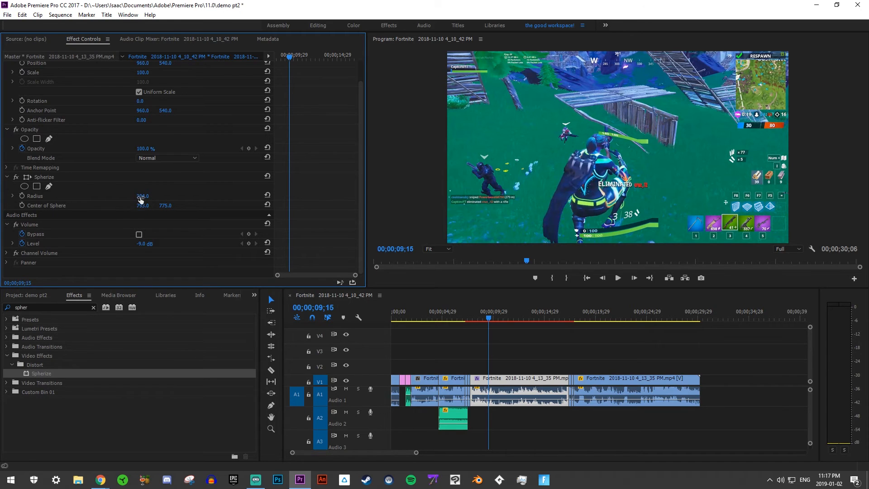
text(200)
key(Return)
drag(143, 195, 129, 195)
Step: Play back the clip with the Spherize distortion and stop at 00;00;11;04
click(460, 319)
key(space)
click(483, 318)
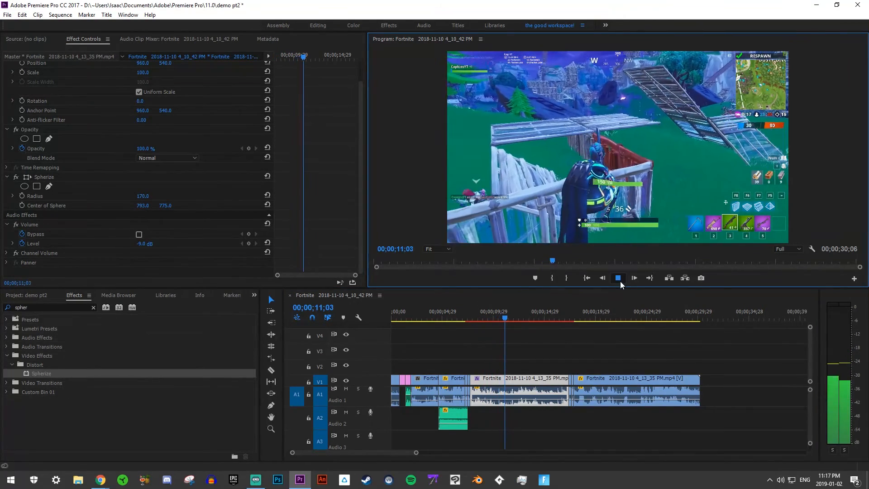
click(620, 281)
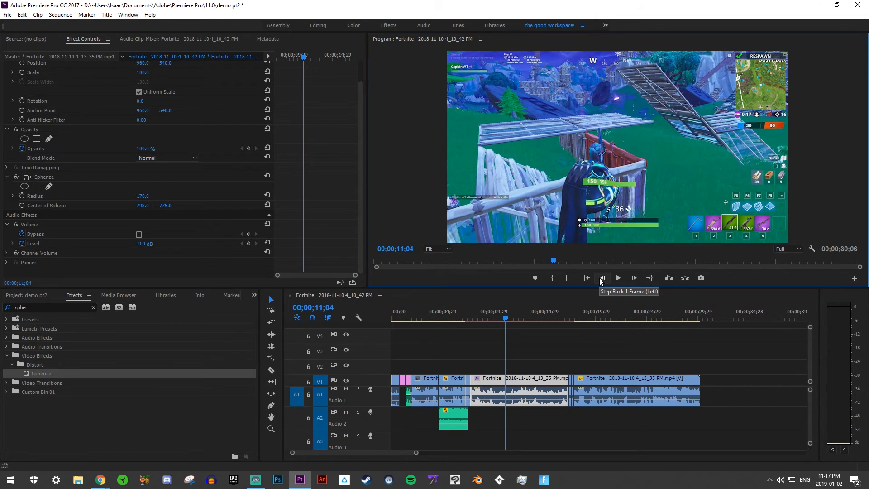